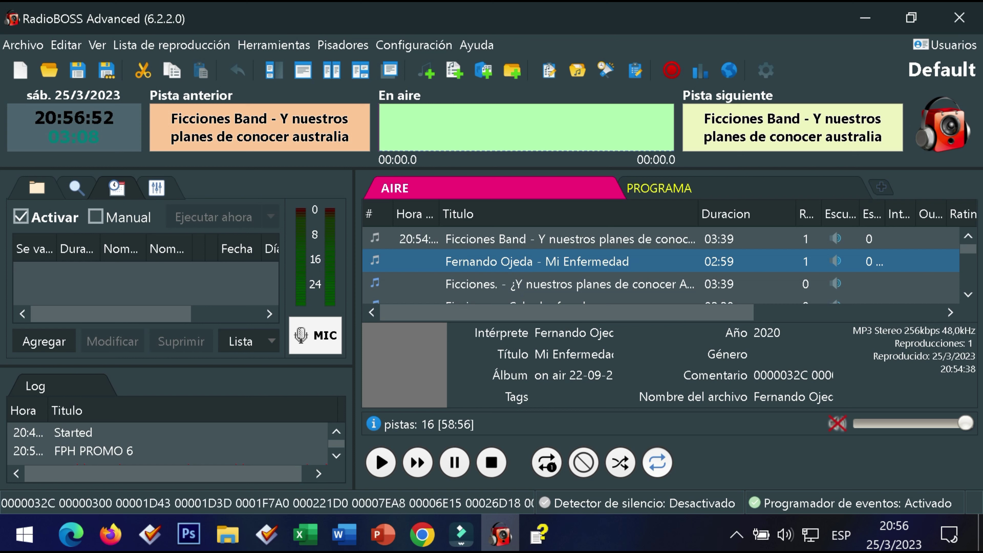
Open the program preferences and display the playback (Reproducción) settings.
click(771, 71)
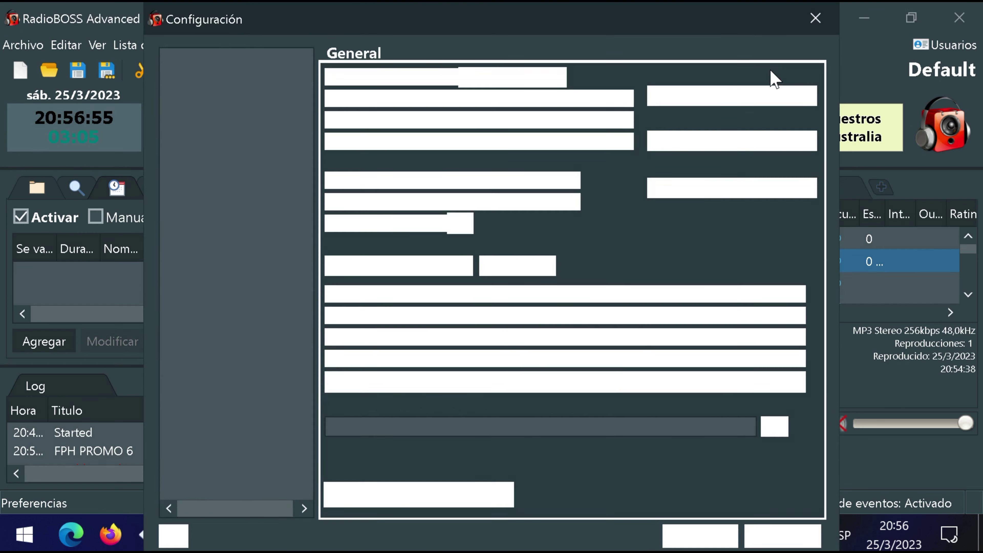
click(812, 21)
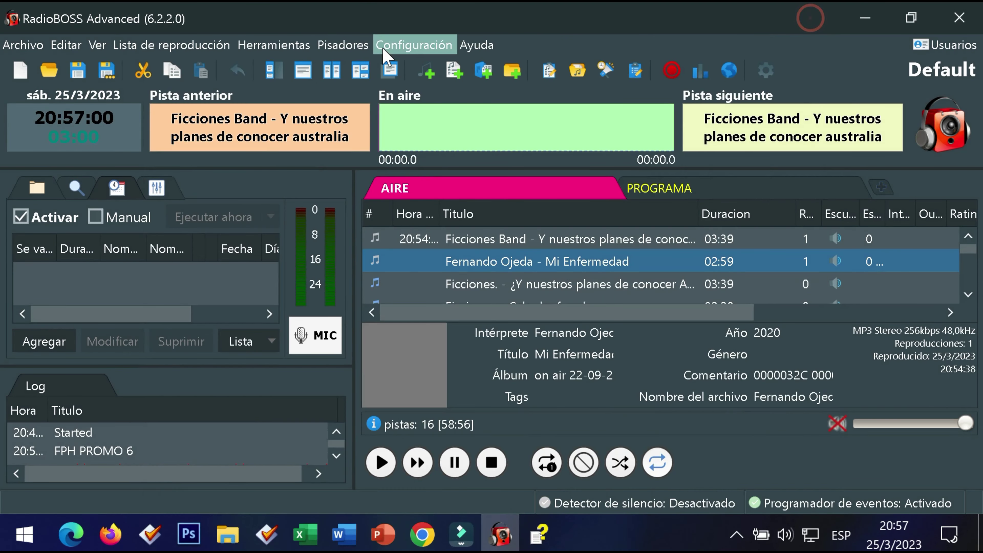
click(400, 52)
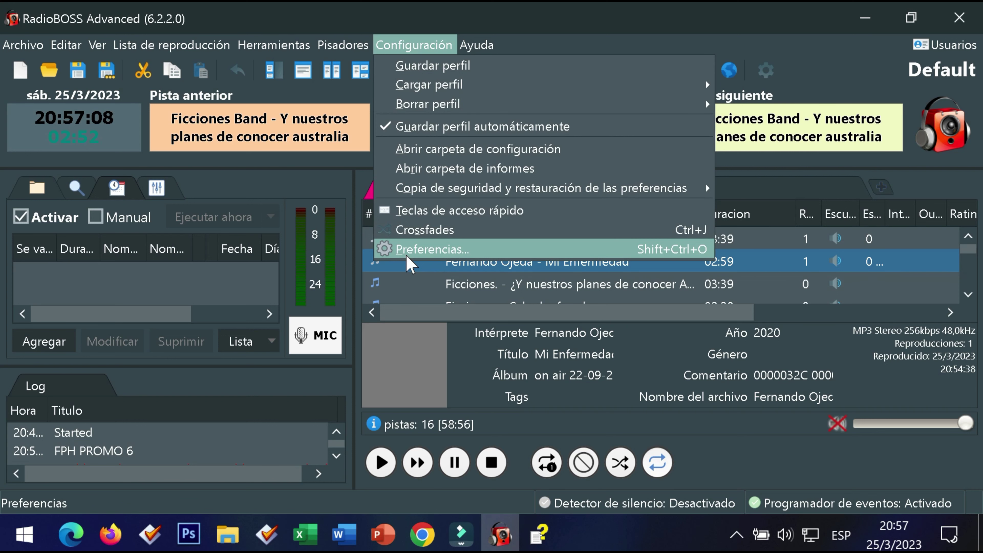
click(407, 256)
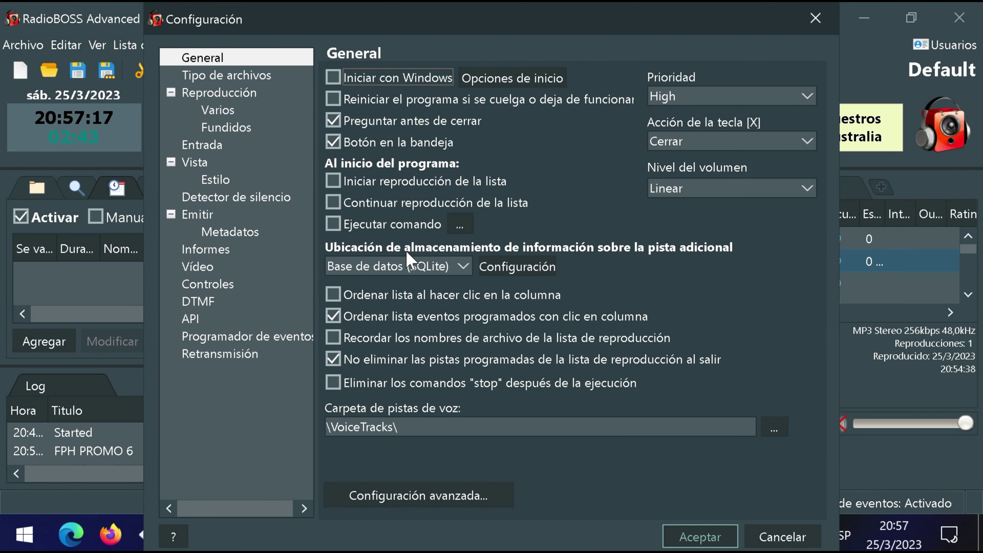
click(228, 93)
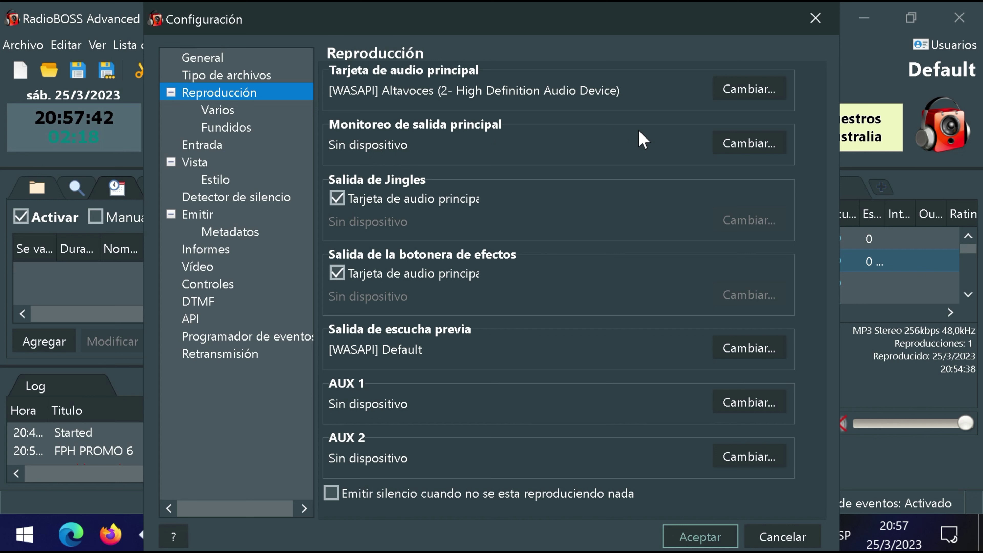
click(738, 144)
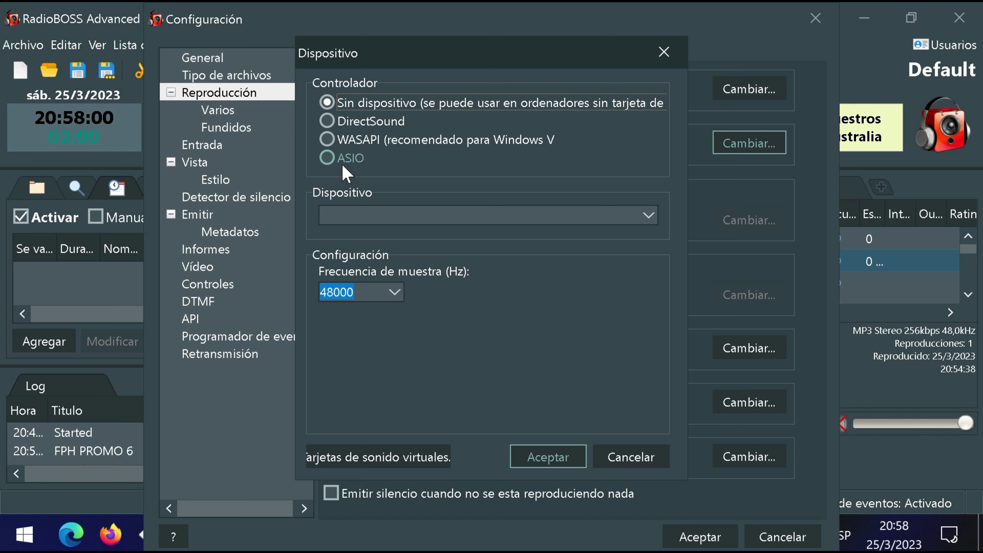
click(359, 123)
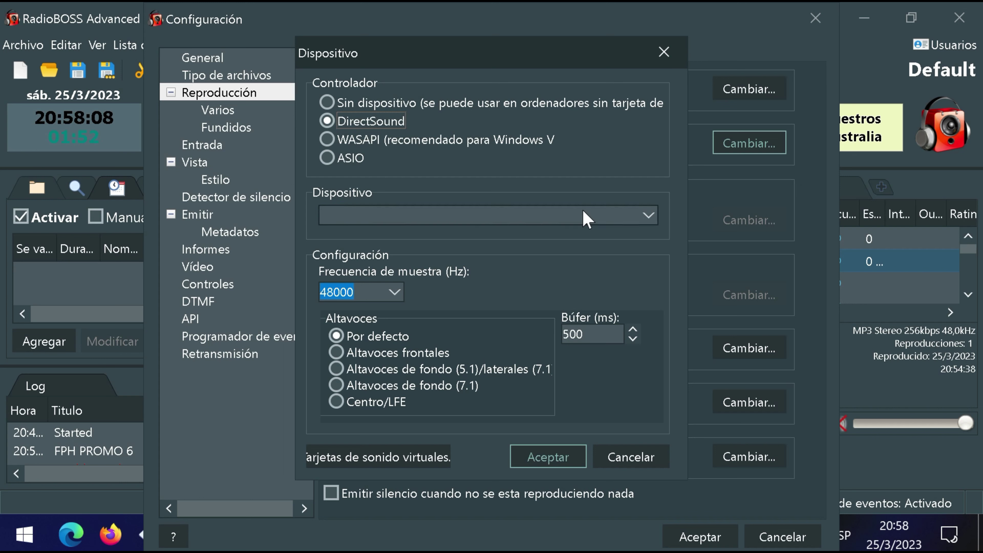
click(360, 217)
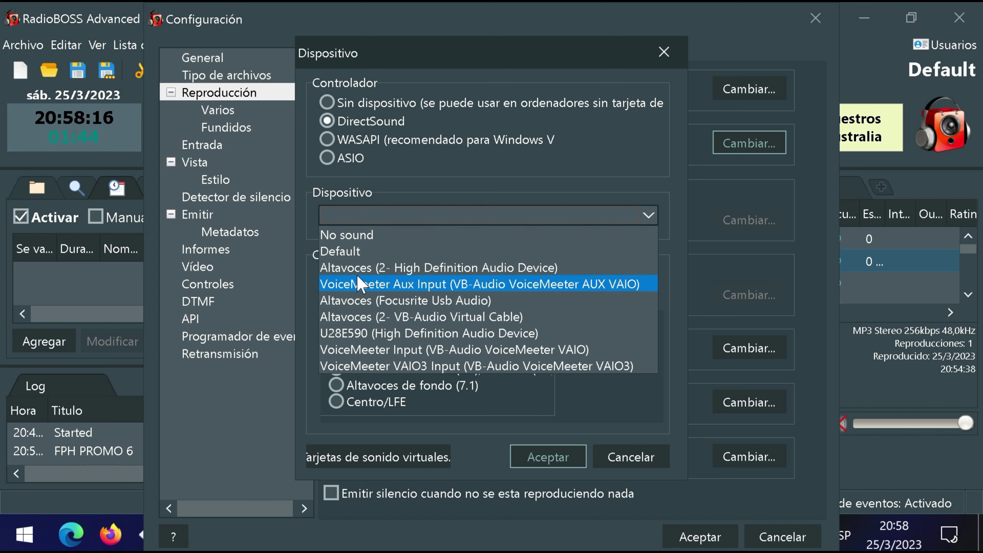
click(374, 234)
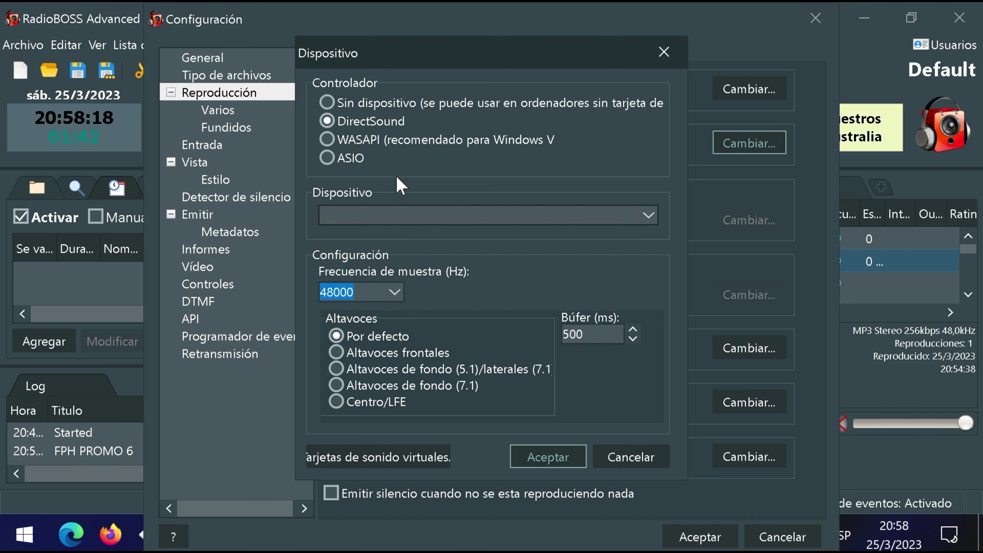
click(664, 52)
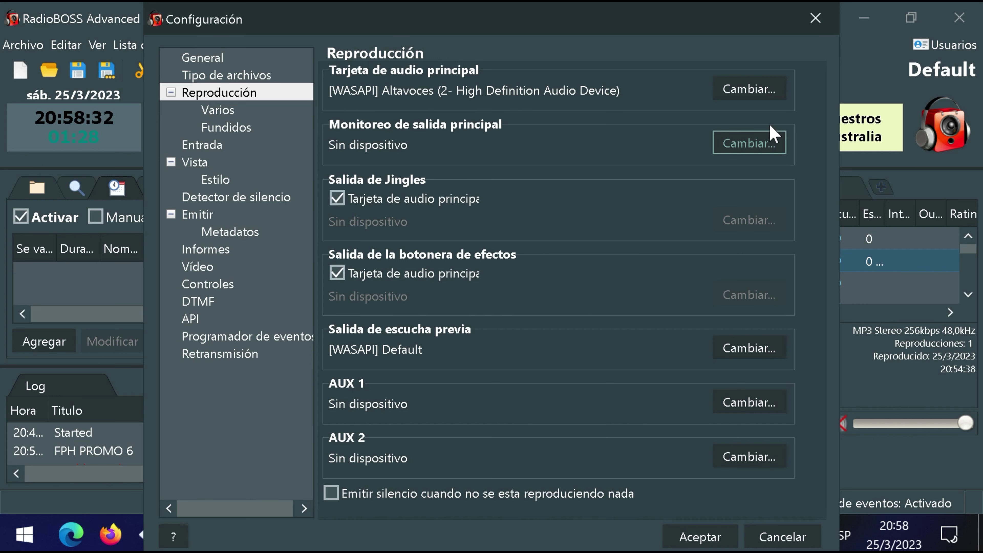
Set the main output monitoring (Monitoreo de salida principal) to the DirectSound driver with Altavoces (Focusrite Usb Audio), keeping the sample rate at 48000 Hz.
click(764, 136)
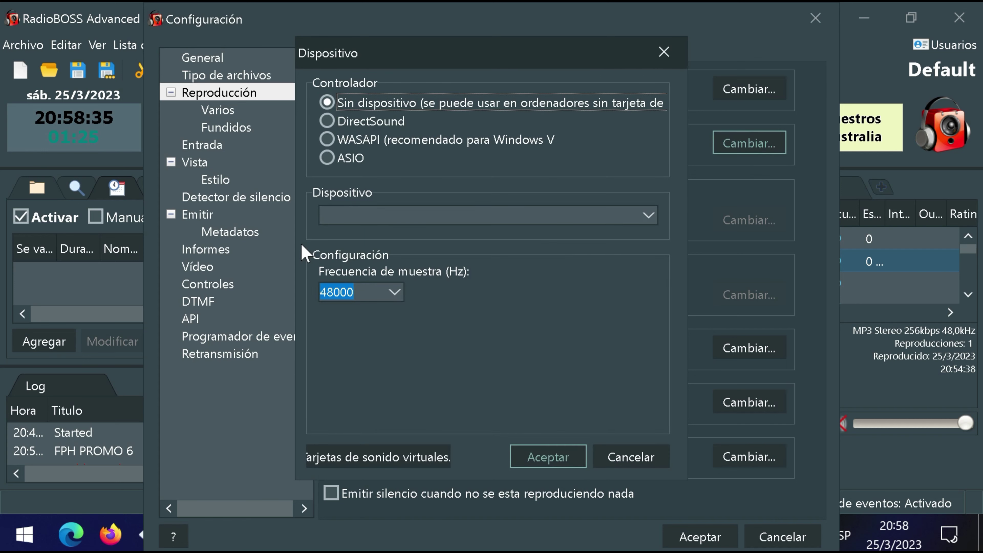
click(338, 124)
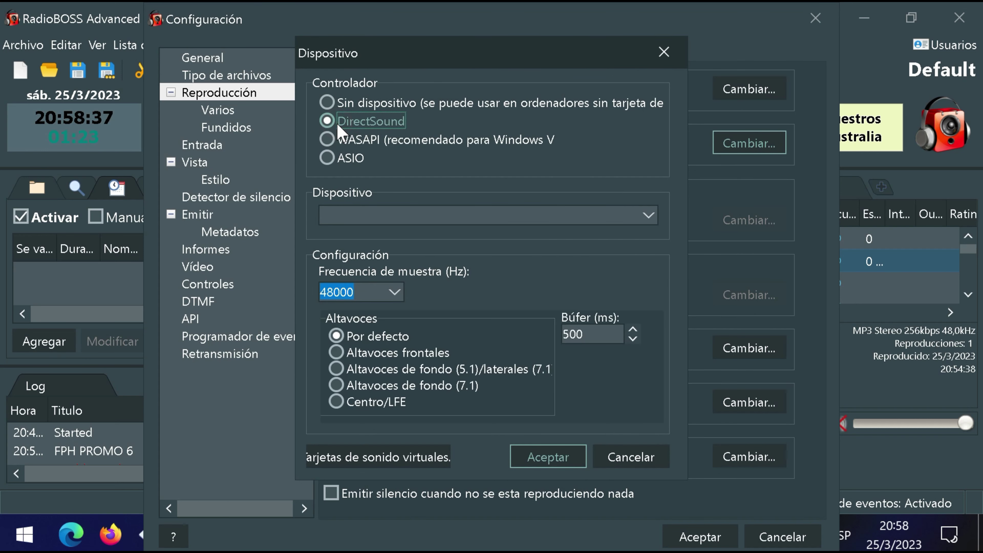
click(360, 218)
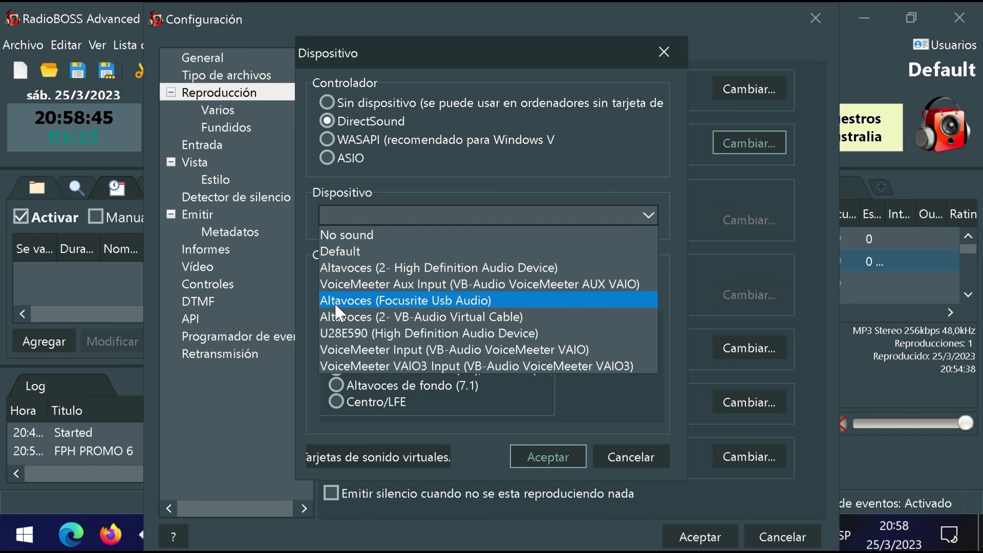
click(373, 301)
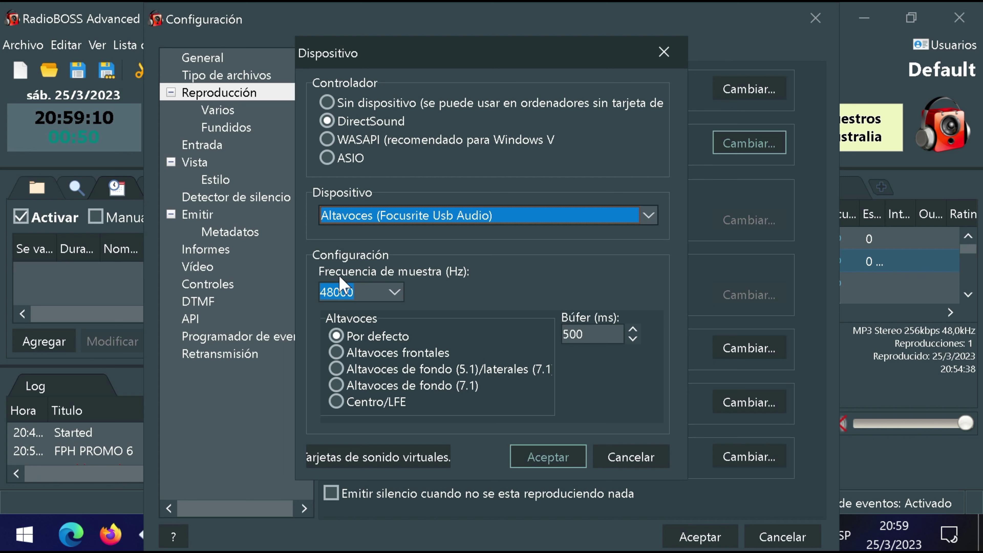
click(395, 292)
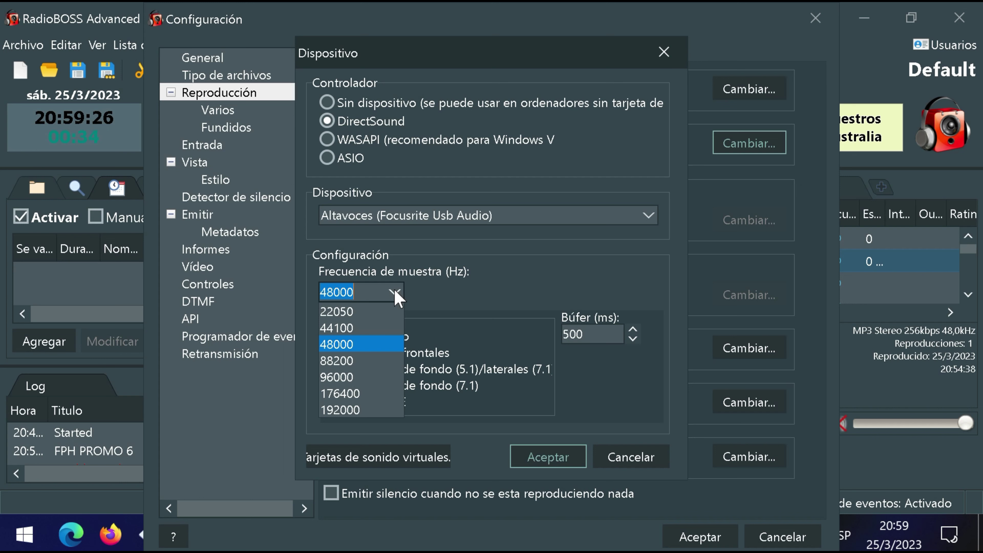
click(395, 293)
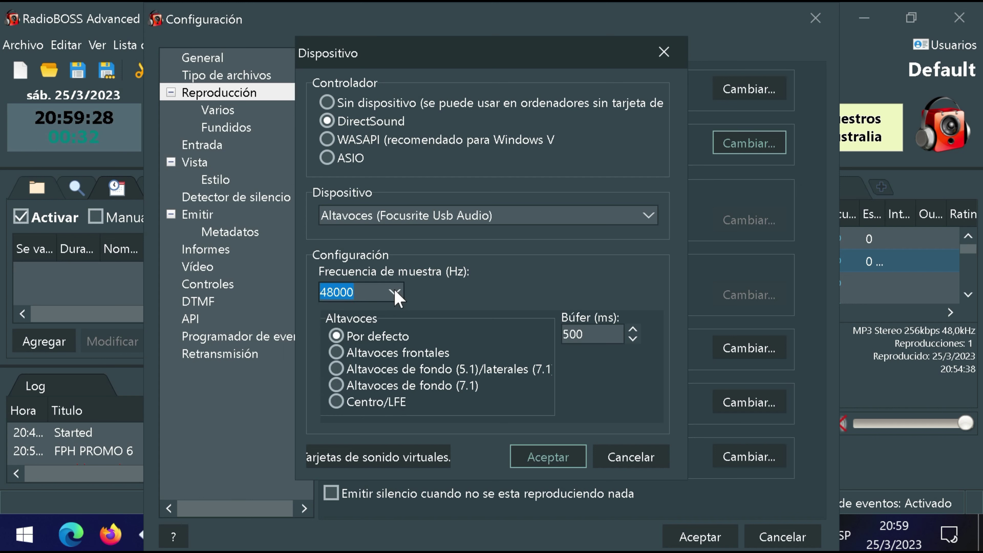
click(395, 293)
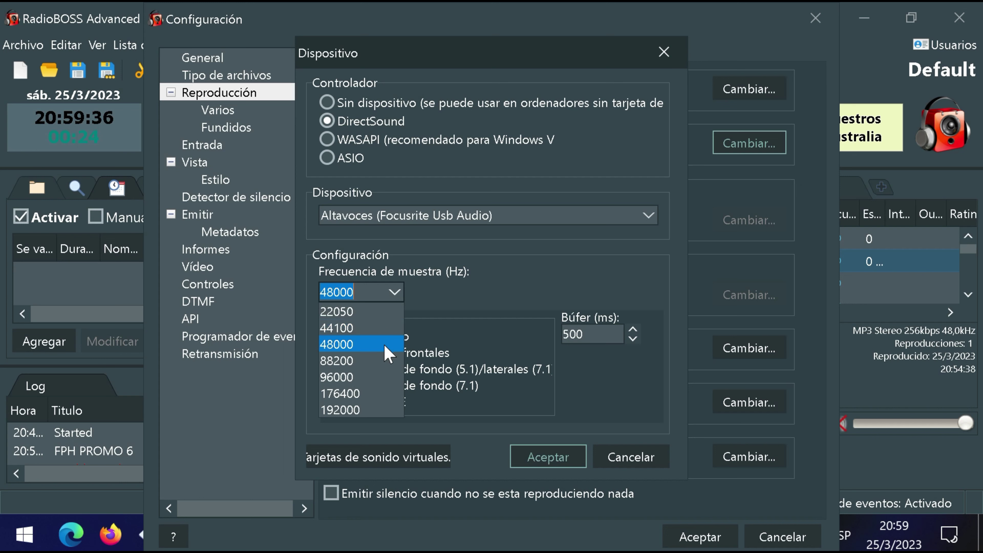
click(437, 299)
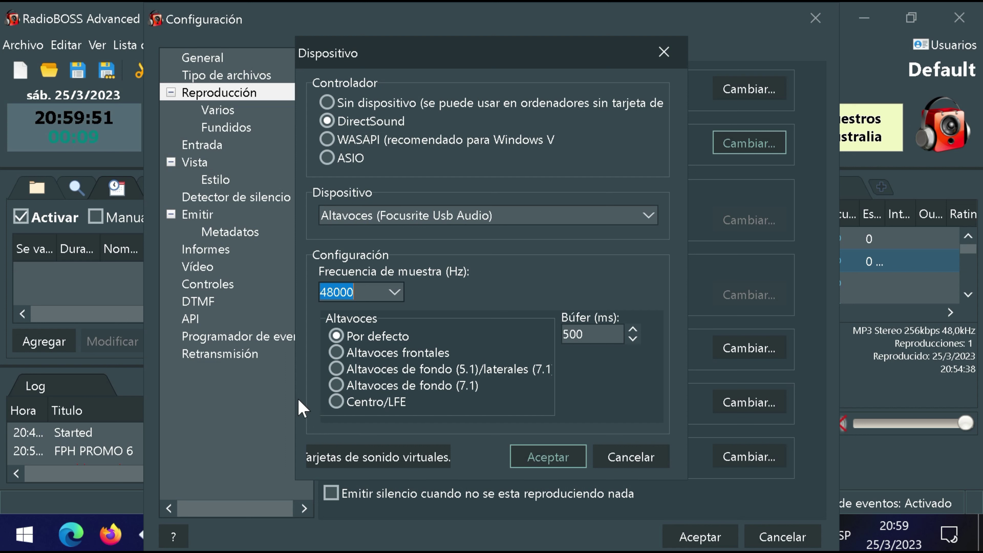
click(528, 459)
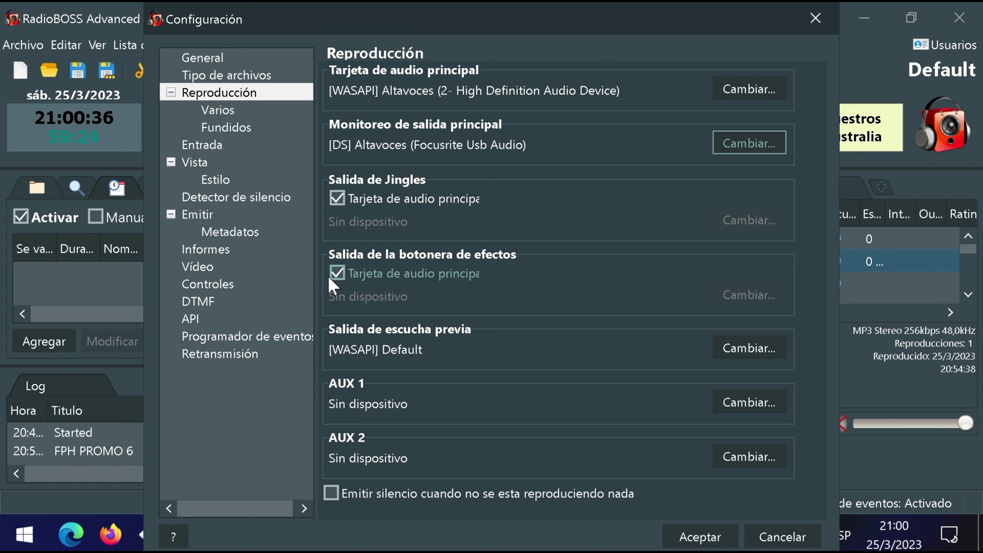
Separate the effects output (Salida de la botonera de efectos) from the main audio card and assign it the WASAPI device U28E590 (High Definition Audio Device).
click(338, 274)
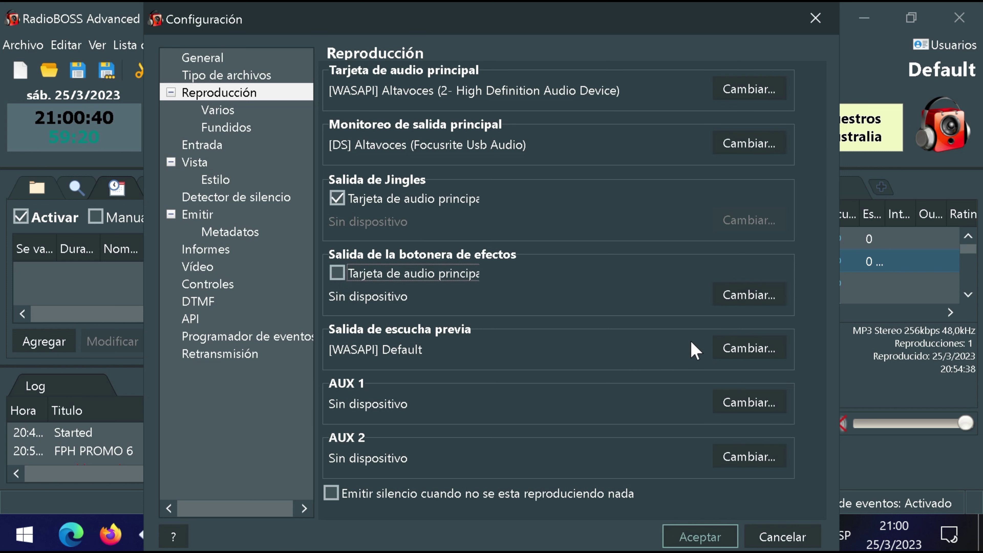
click(719, 300)
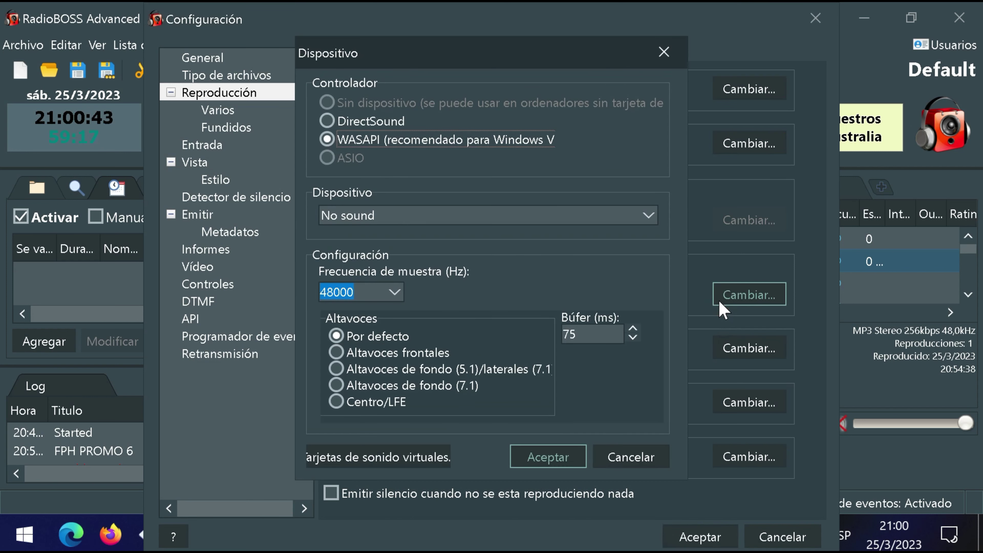
click(393, 121)
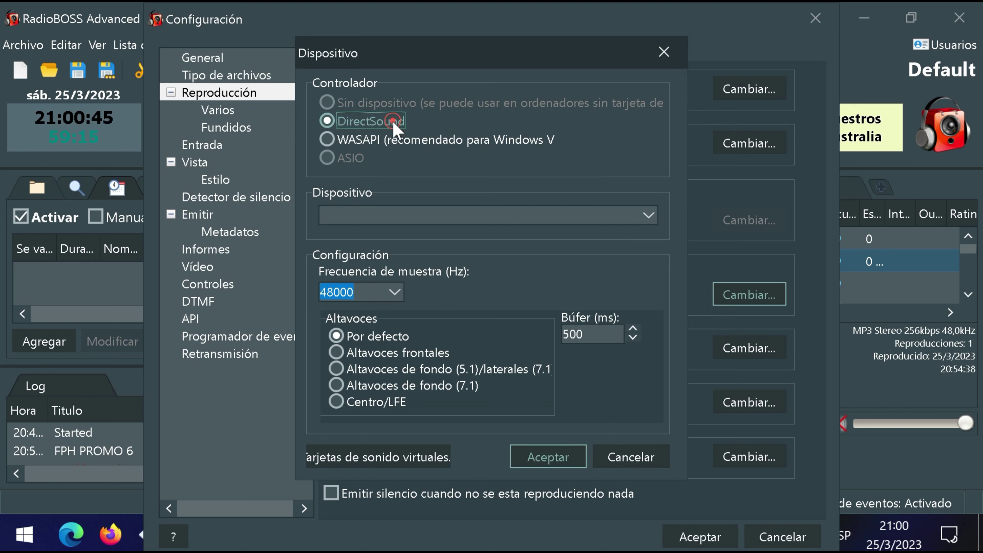
click(387, 136)
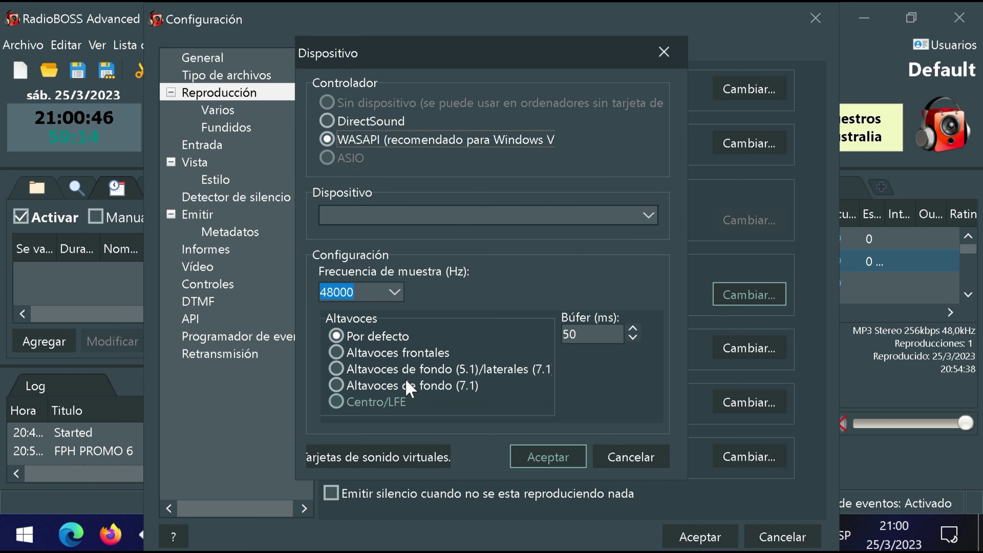
click(383, 213)
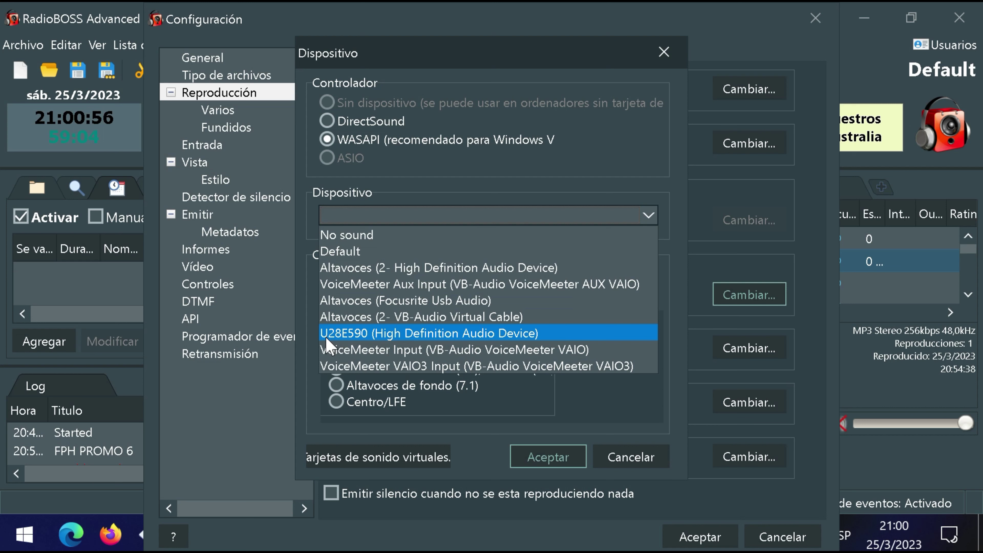
click(343, 337)
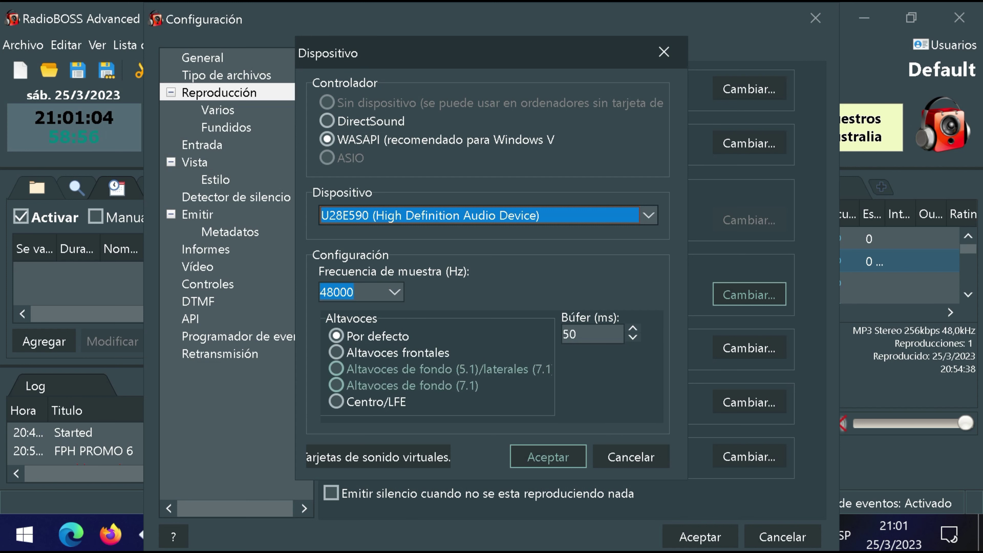
click(563, 454)
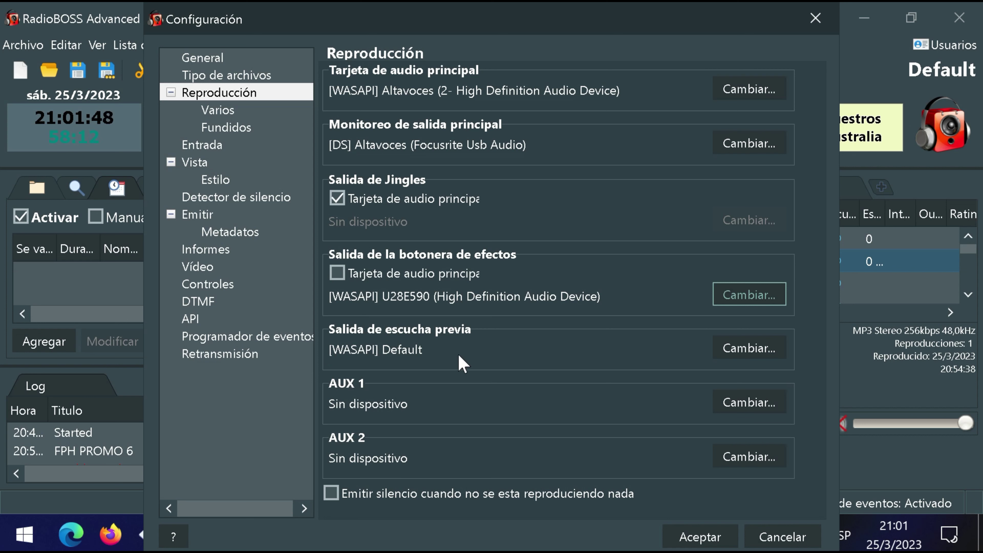
Assign the WASAPI Default device to the preview output (Salida de escucha previa).
click(720, 347)
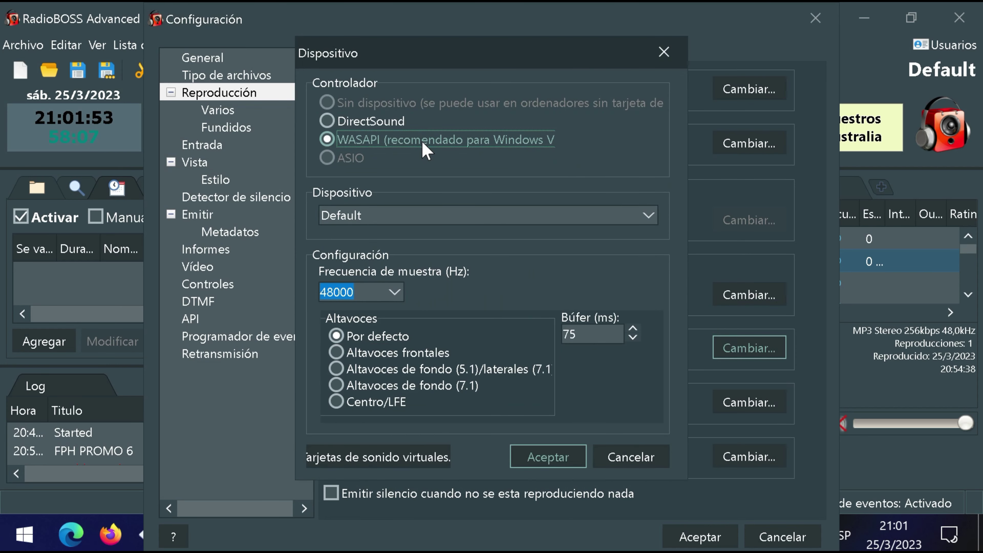
click(367, 218)
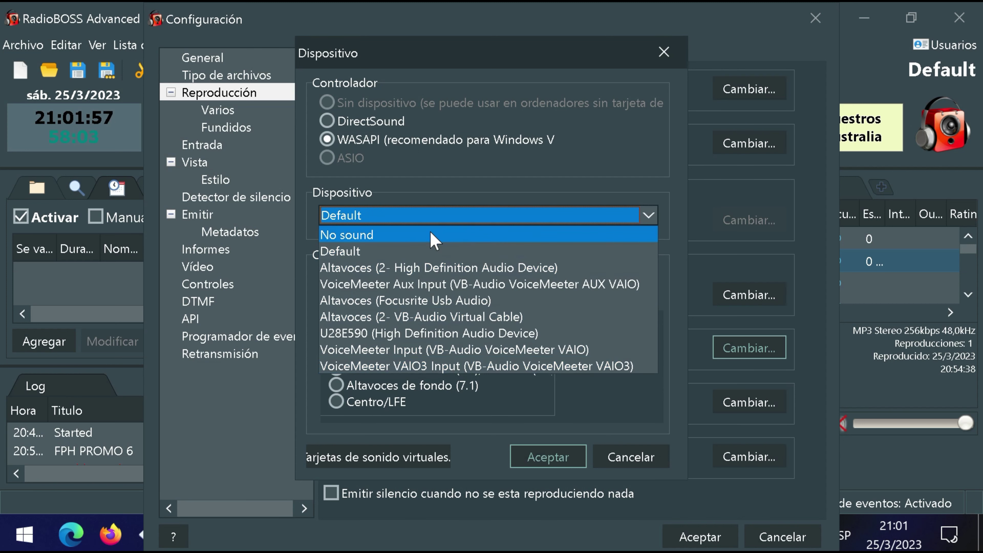
click(395, 251)
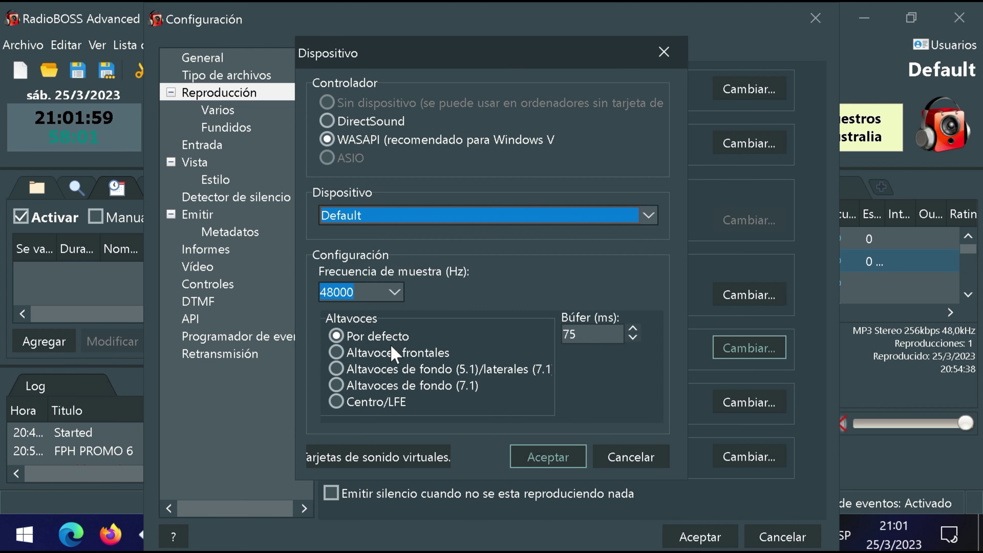
click(549, 457)
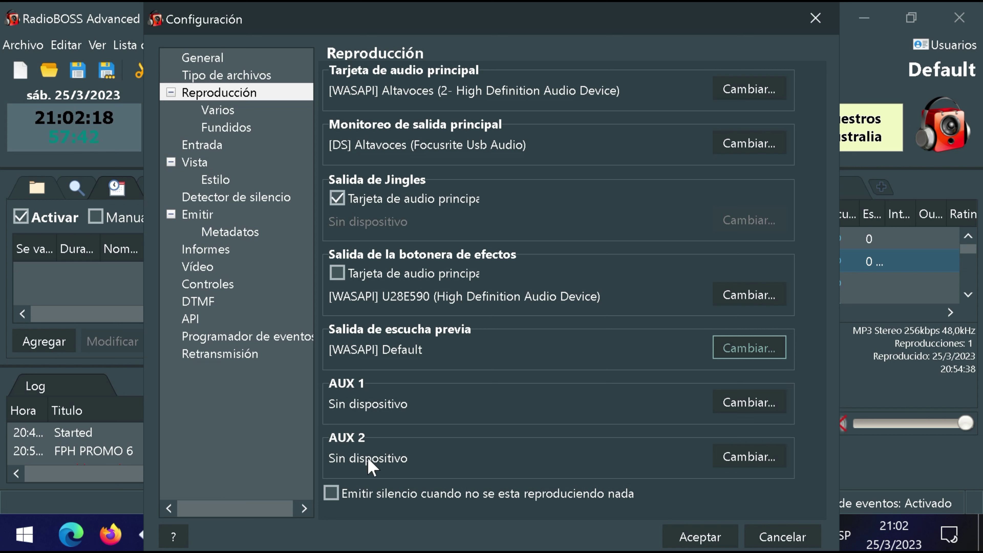
Examine the DirectSound and WASAPI sound devices available for the AUX 1 output, then close its device settings.
click(733, 392)
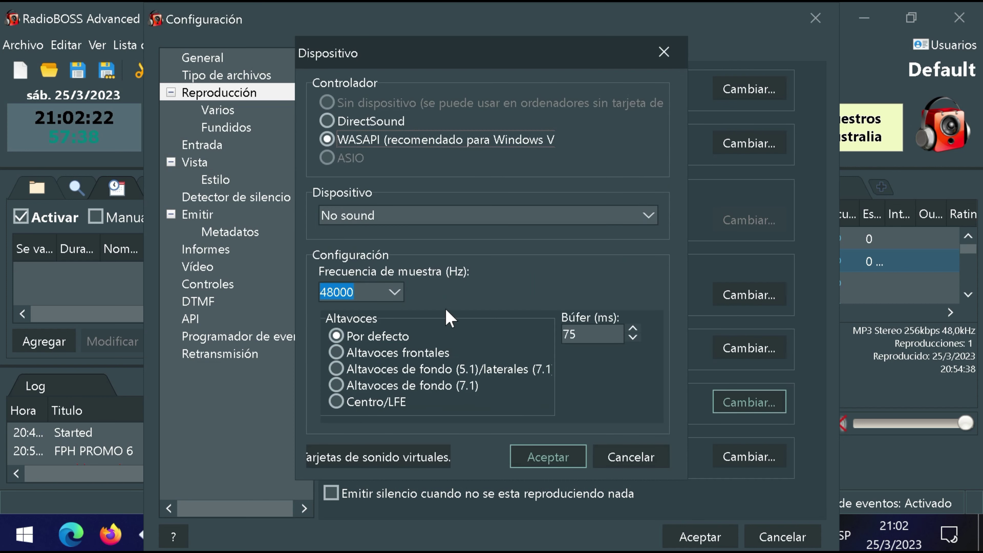
click(401, 138)
click(395, 123)
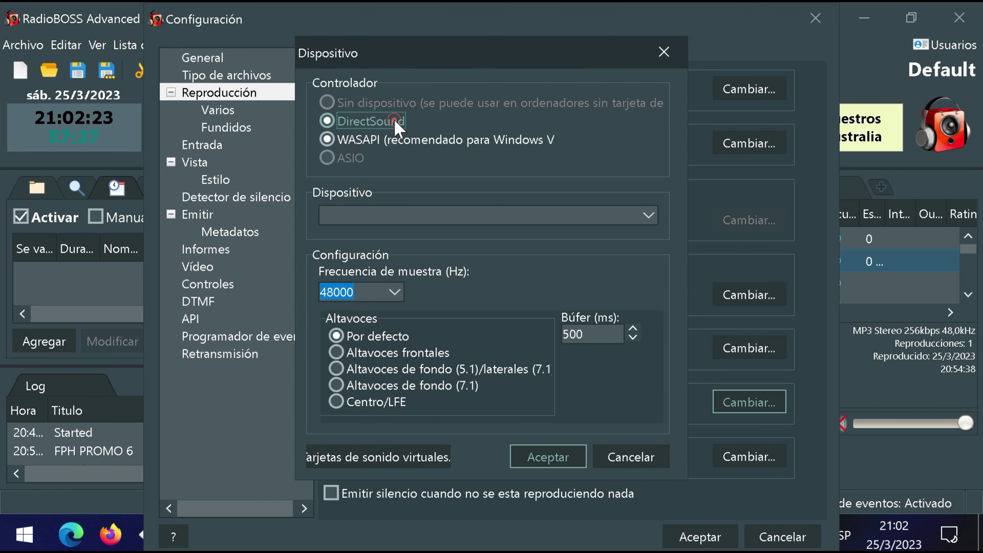
click(402, 213)
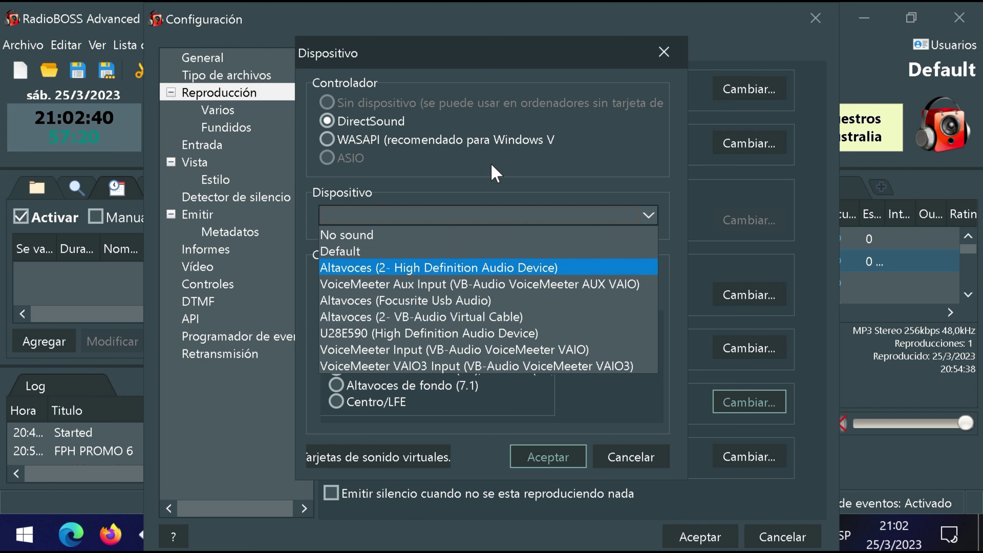
click(491, 219)
click(434, 139)
click(429, 217)
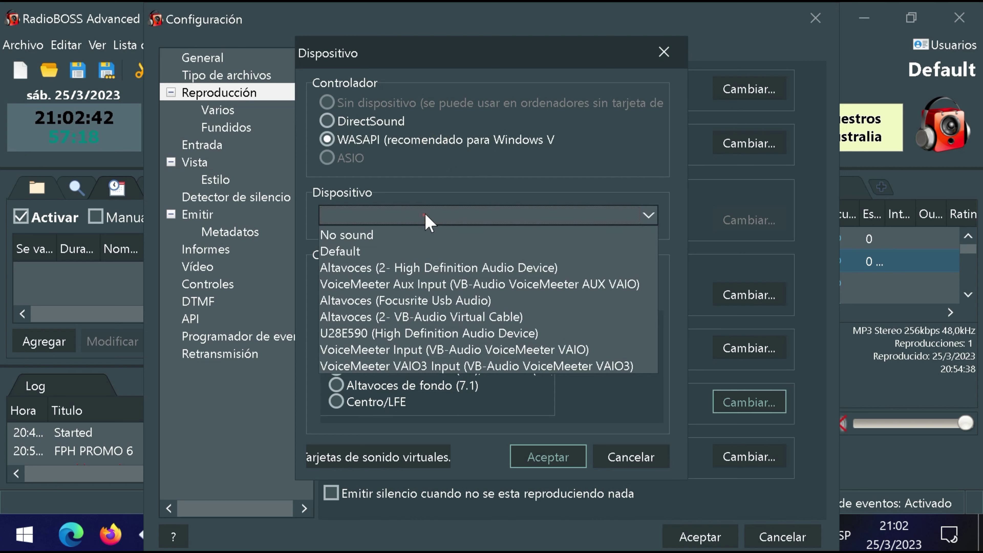
click(367, 163)
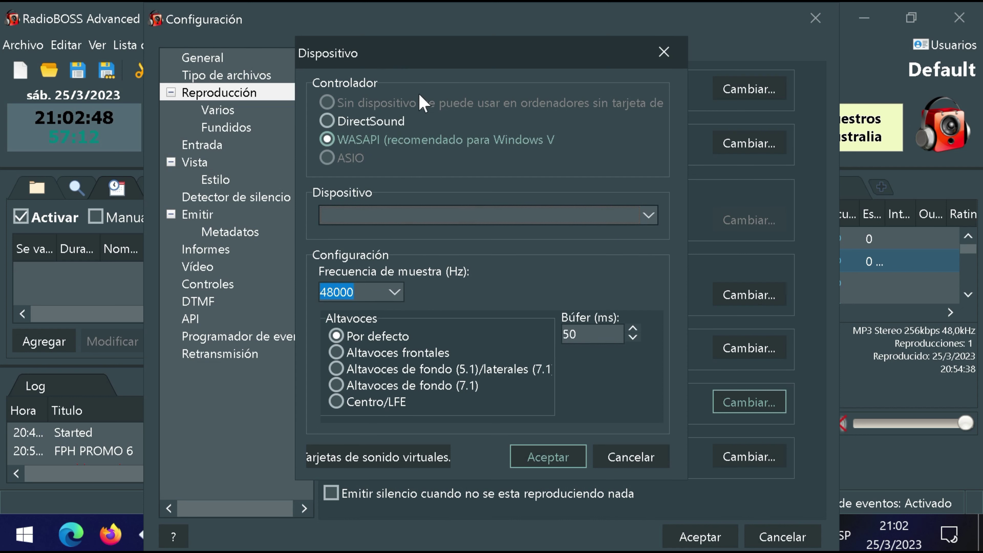
click(515, 452)
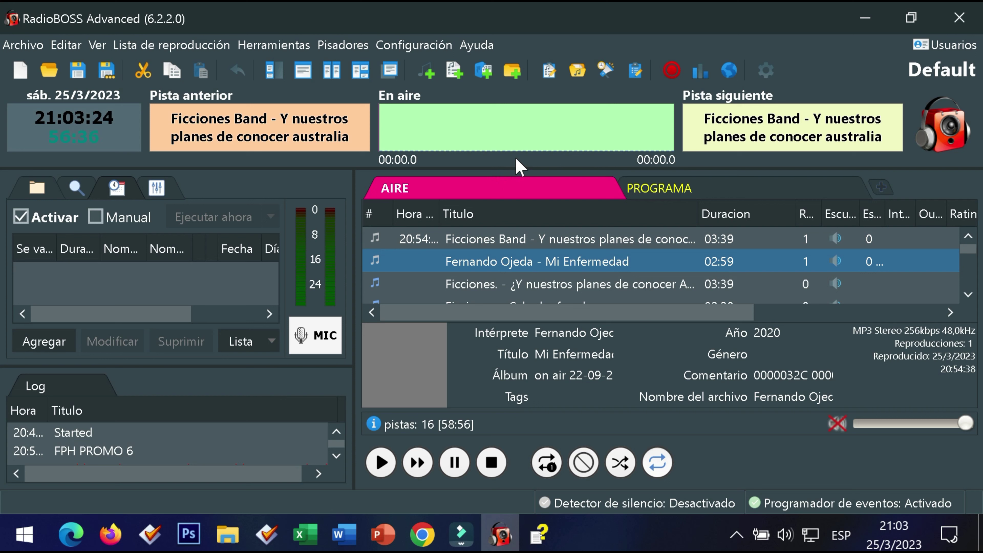
Launch the Ads Scheduler and agree to set up its working directory and block positions on the first run.
click(606, 72)
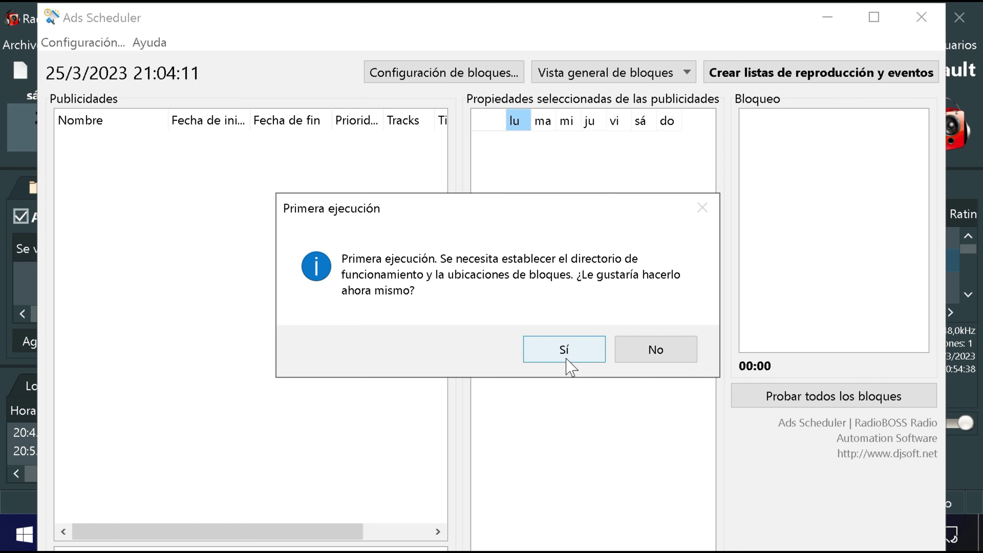
drag(567, 366, 673, 373)
drag(562, 200, 866, 363)
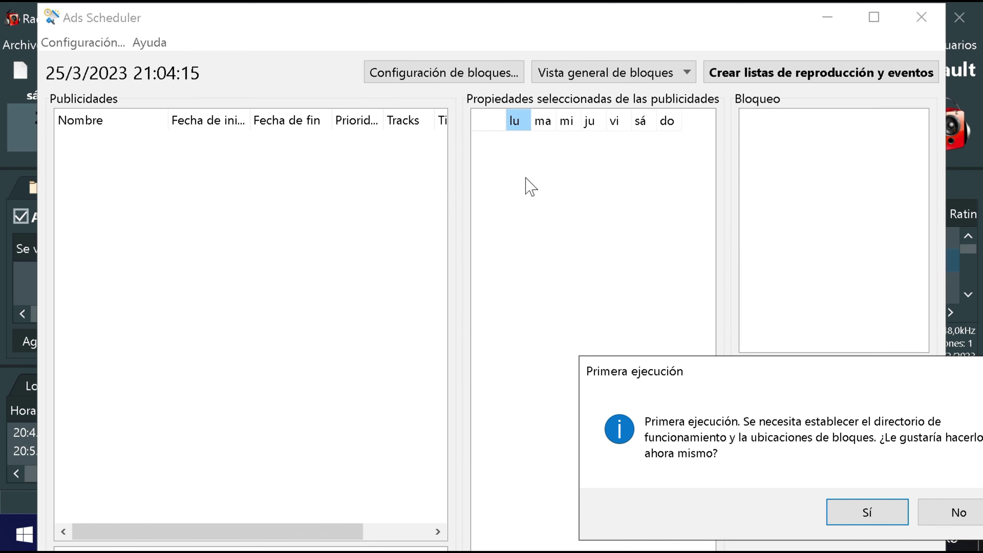
drag(671, 361, 401, 216)
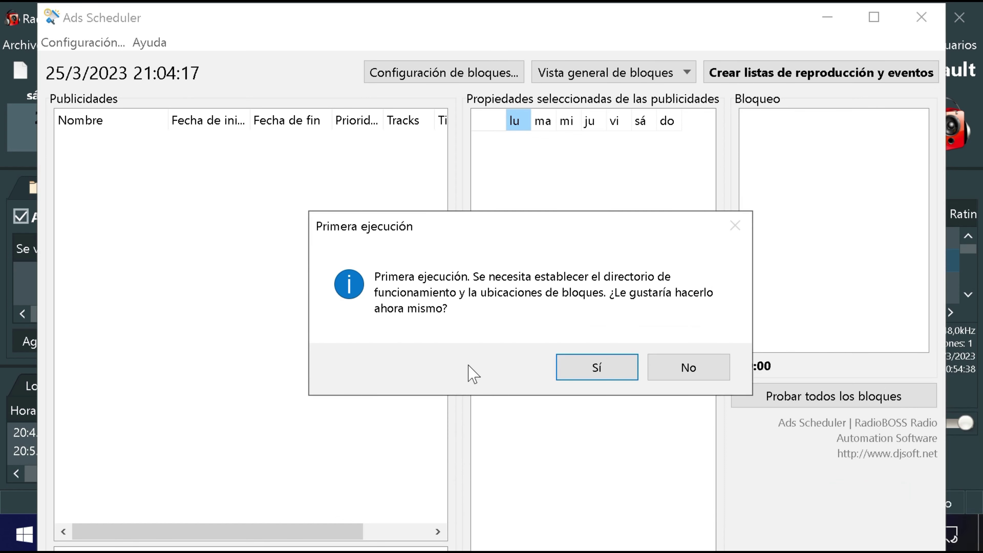
click(576, 379)
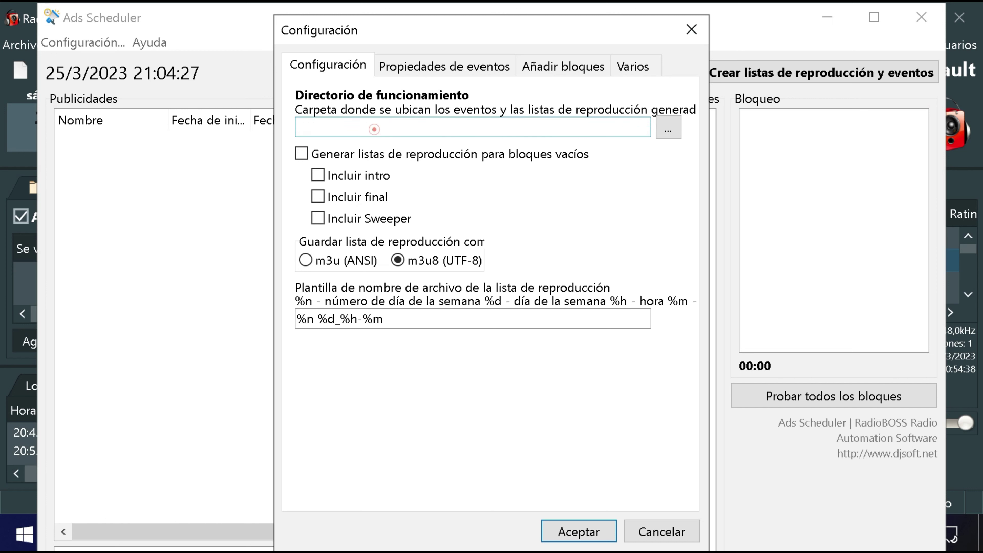
Examine the working directory path for the generated playlists and the available event properties in the scheduler configuration.
drag(374, 127, 601, 149)
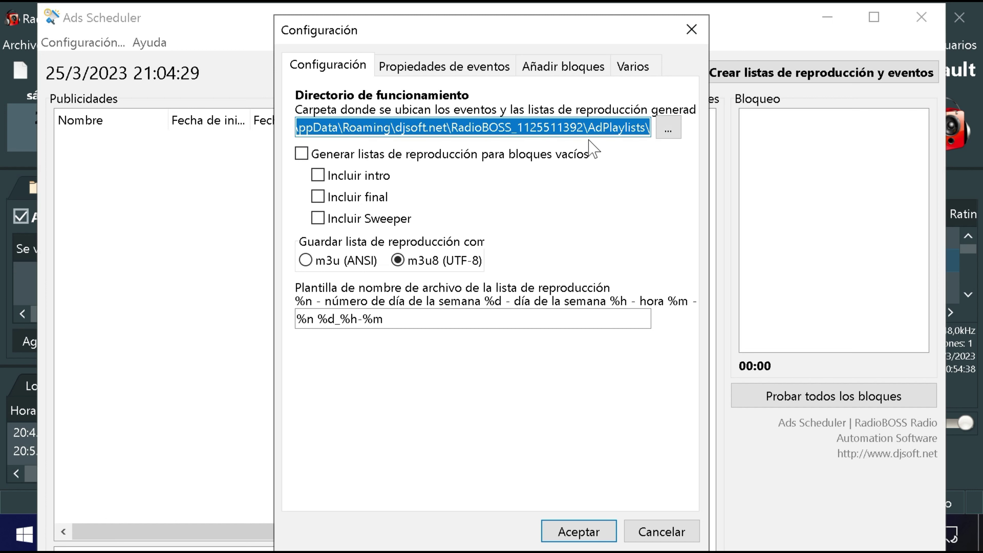
drag(426, 128, 297, 129)
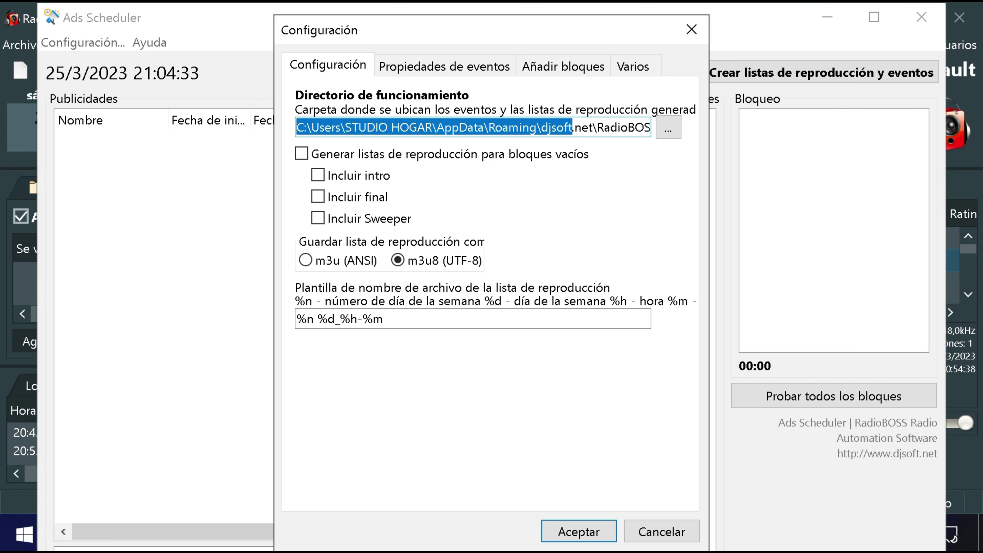
drag(564, 128, 658, 133)
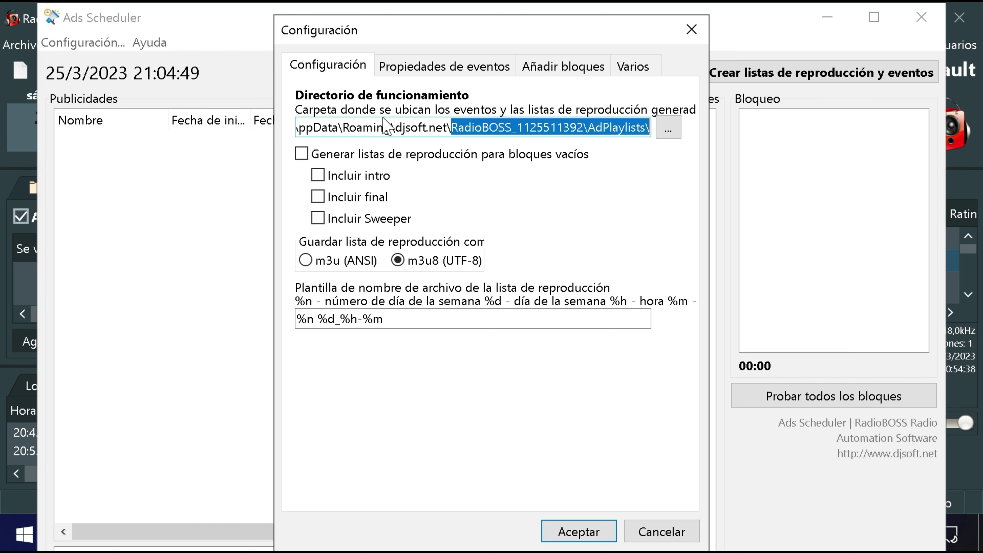
click(414, 65)
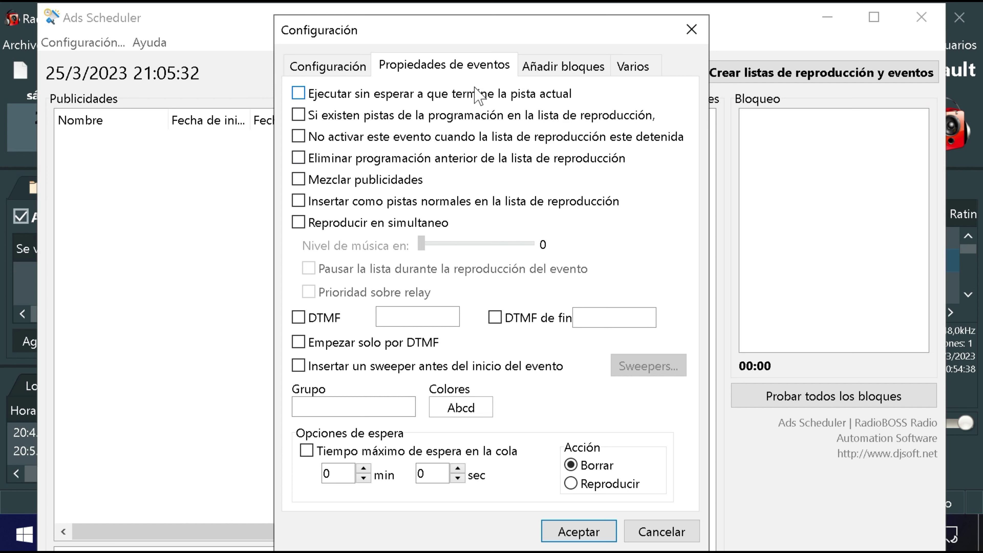
Enable ad blocks for the hours 20, 21, 22 and 23 in the block settings (Añadir bloques).
click(544, 73)
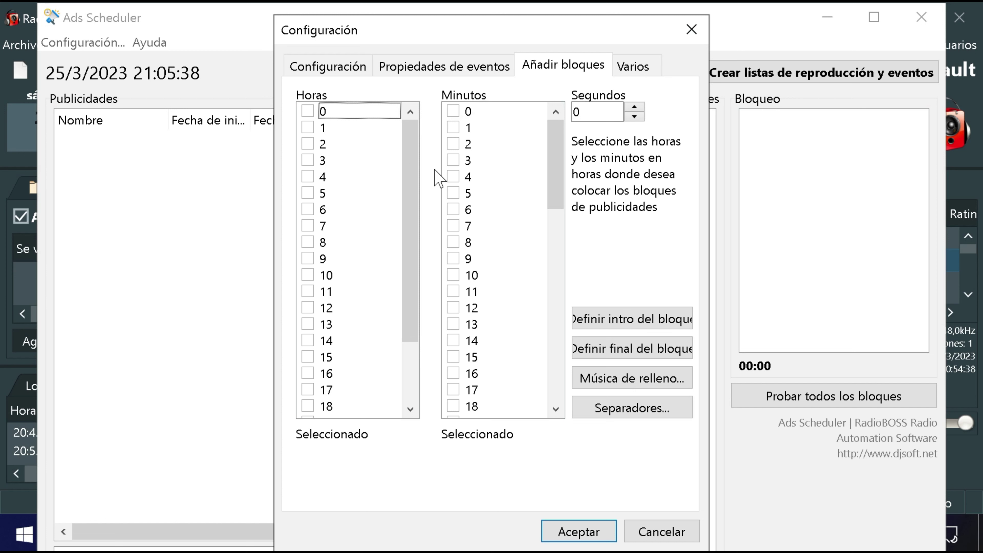
mouse_move(417, 180)
mouse_down()
mouse_move(424, 265)
mouse_move(406, 163)
mouse_up()
drag(401, 268, 401, 398)
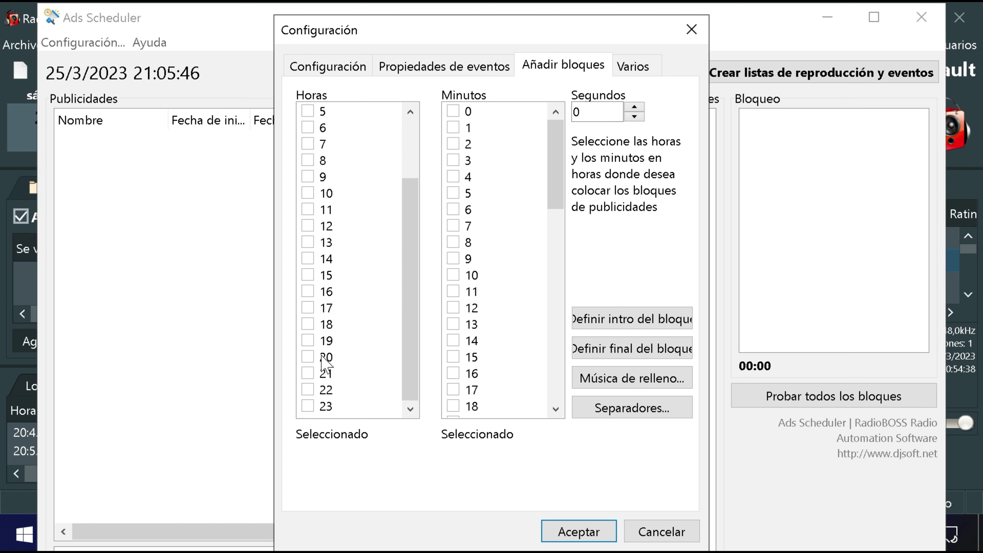
click(309, 357)
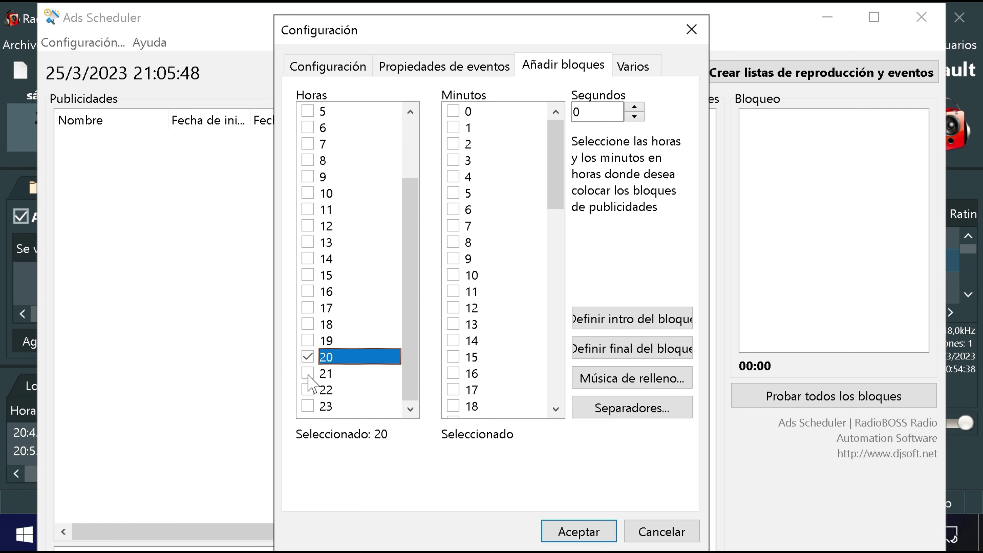
click(308, 373)
click(308, 389)
click(307, 405)
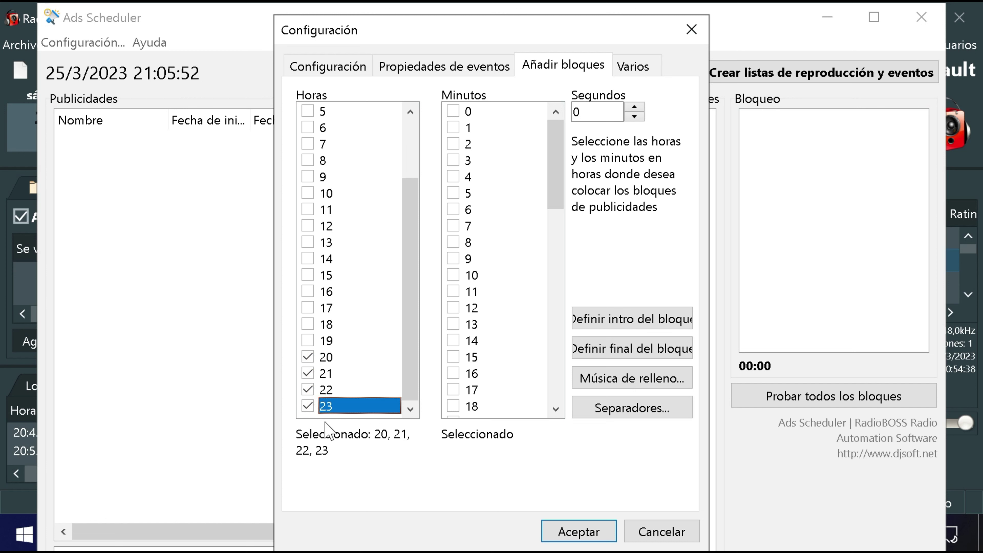
Select minutes 0, 15, 30 and 45 for the ad blocks within each chosen hour.
click(552, 151)
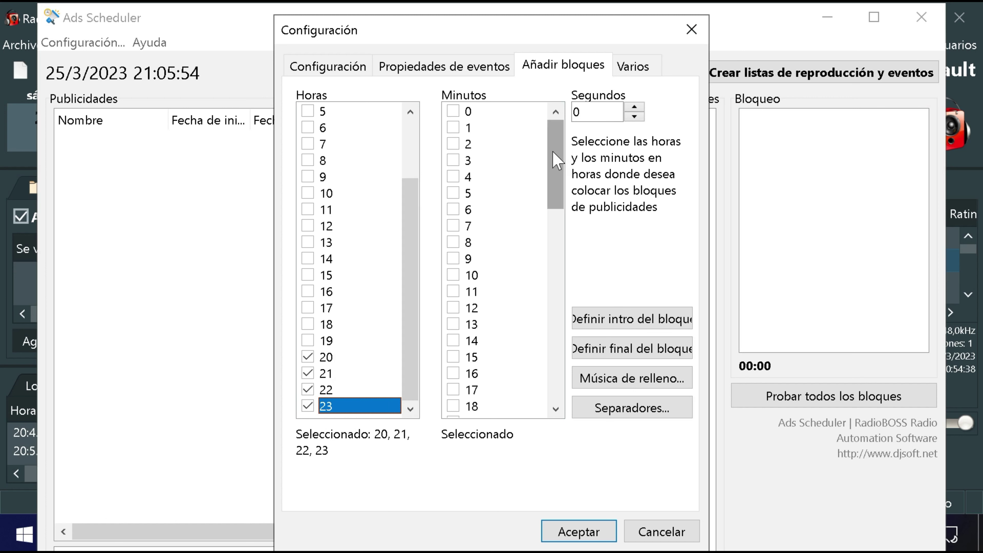
click(454, 112)
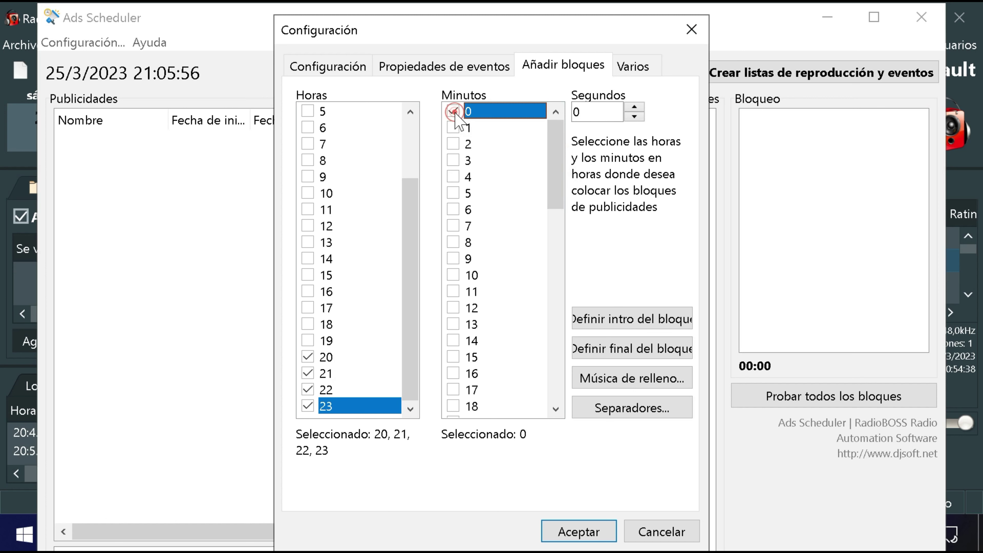
click(452, 356)
drag(557, 163, 546, 258)
click(453, 291)
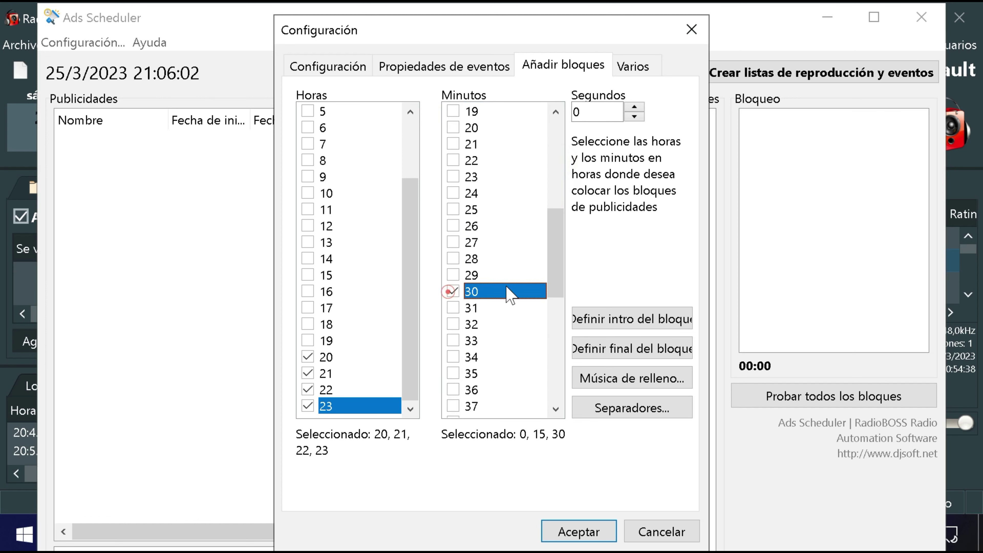
drag(550, 299, 545, 238)
click(453, 406)
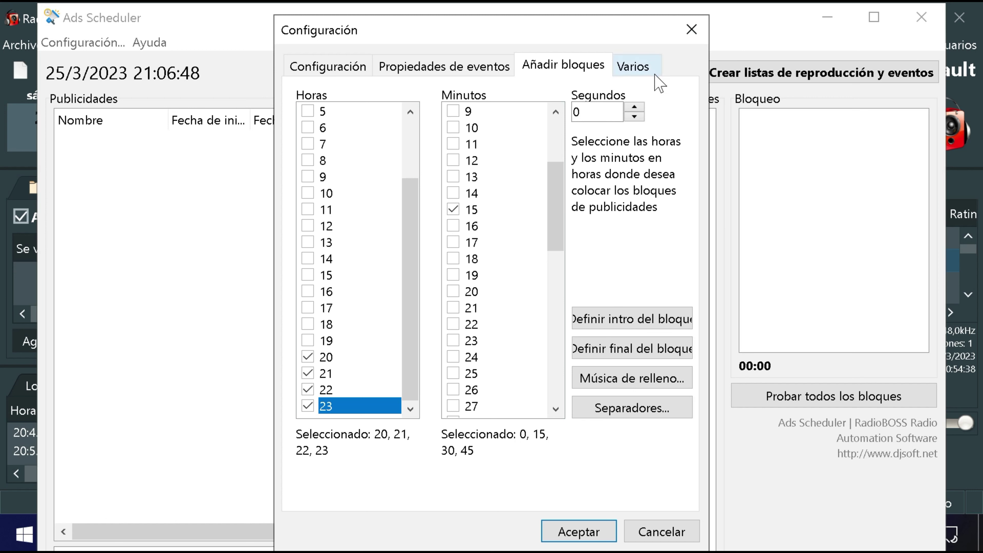
Check the block length warning settings (Varios) and accept the Ads Scheduler configuration.
click(643, 66)
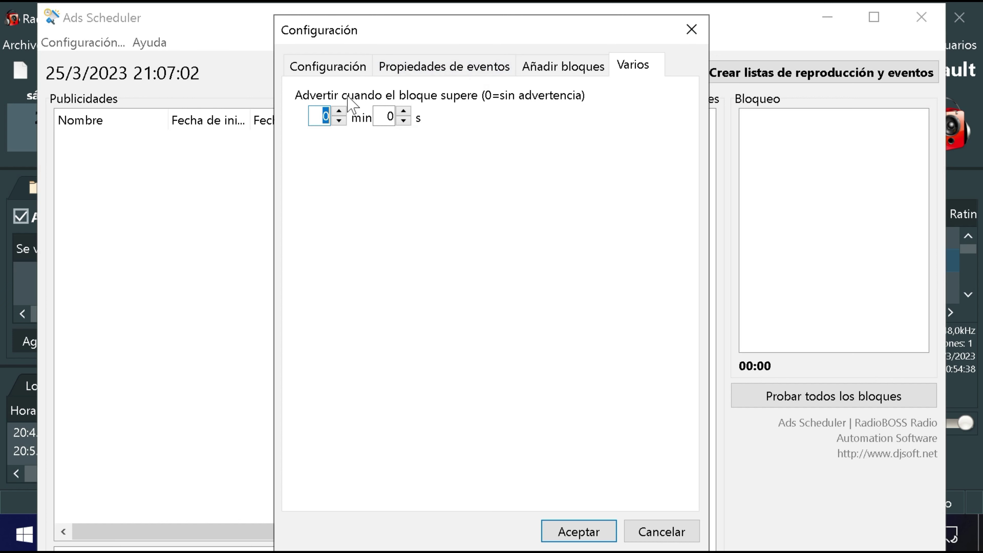
click(593, 537)
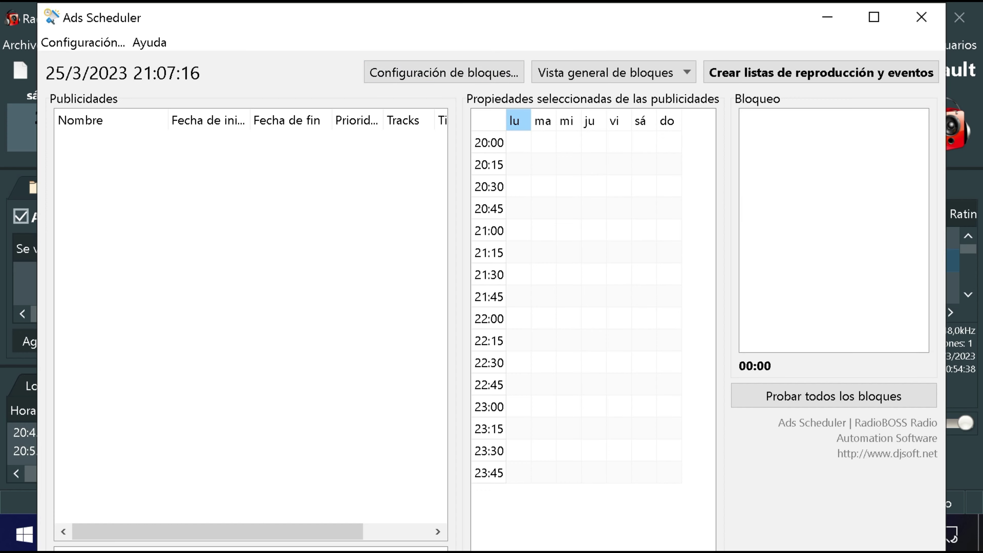
drag(456, 13, 455, 23)
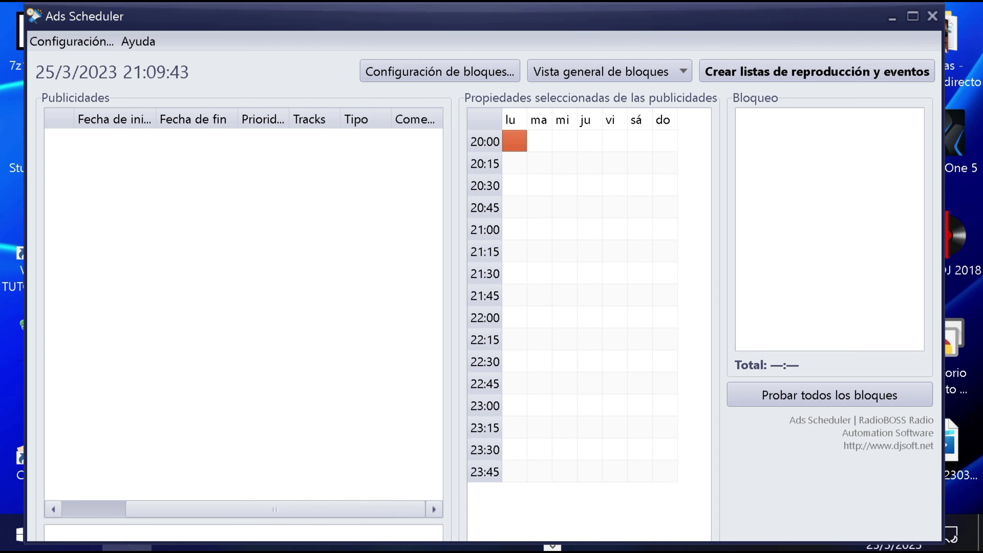
Start a new ad entry and check its priority and type choices, keeping priority 5 and an empty type.
key(Insert)
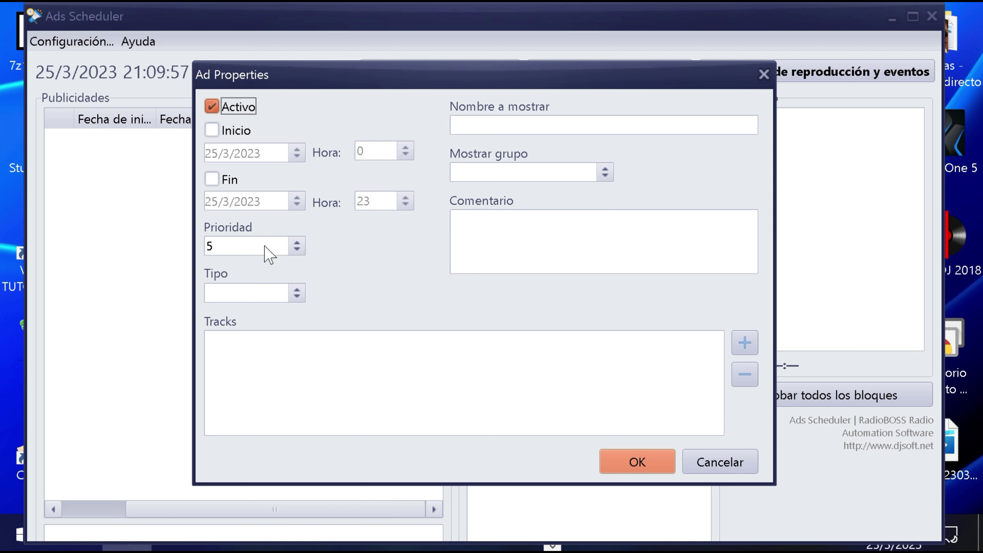
click(297, 246)
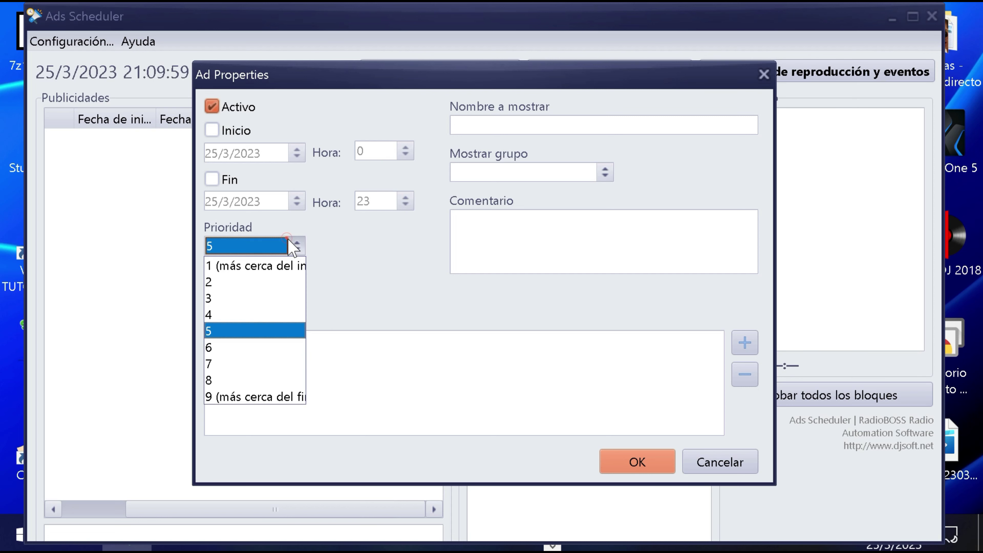
click(302, 252)
click(294, 291)
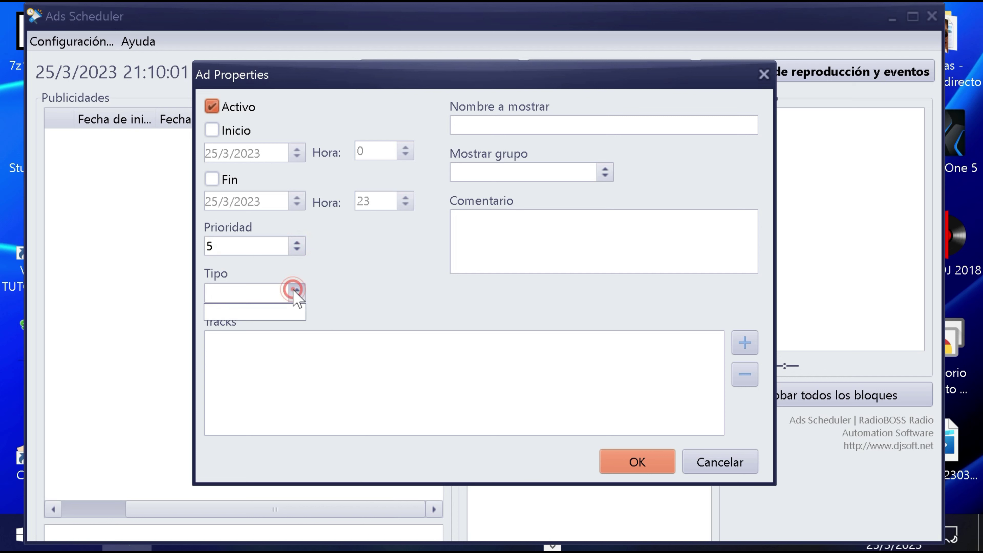
click(294, 291)
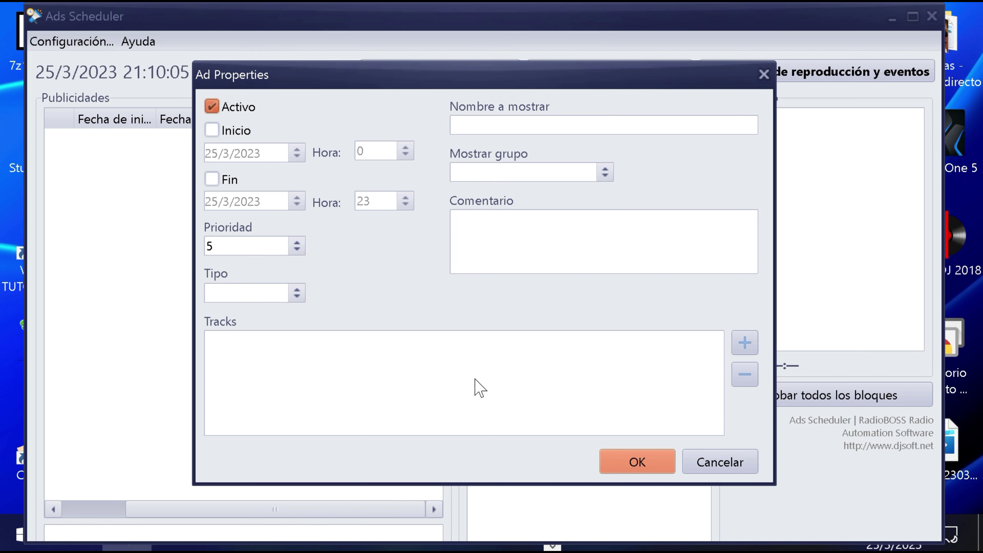
Add the HABILWEB FEM audio file from the NEOS folder inside PUBLIS as the ad's track.
click(747, 345)
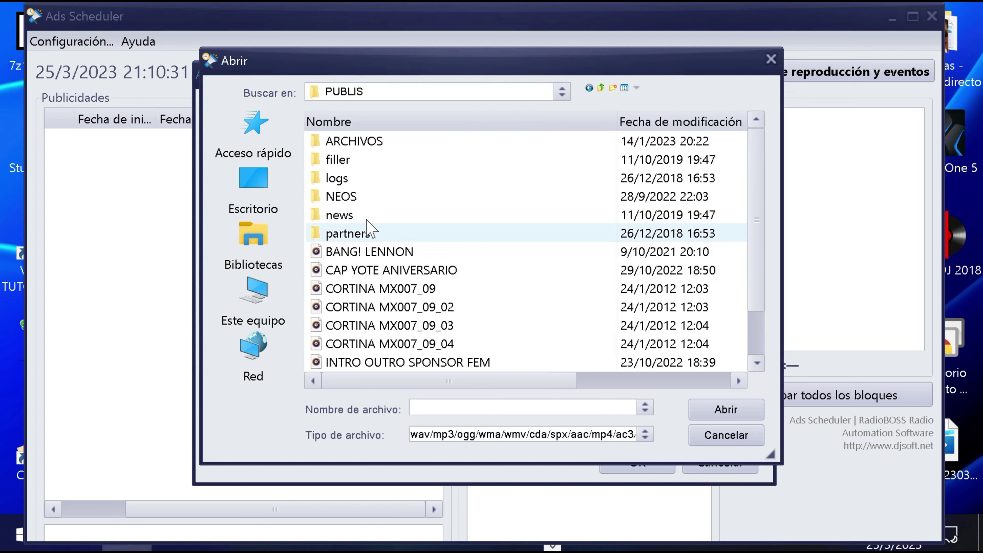
double_click(354, 197)
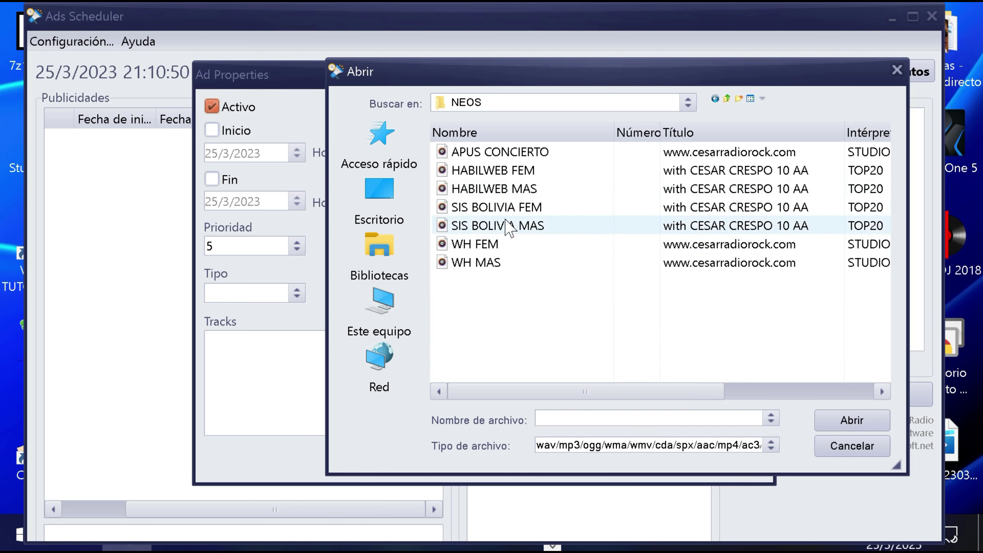
click(491, 170)
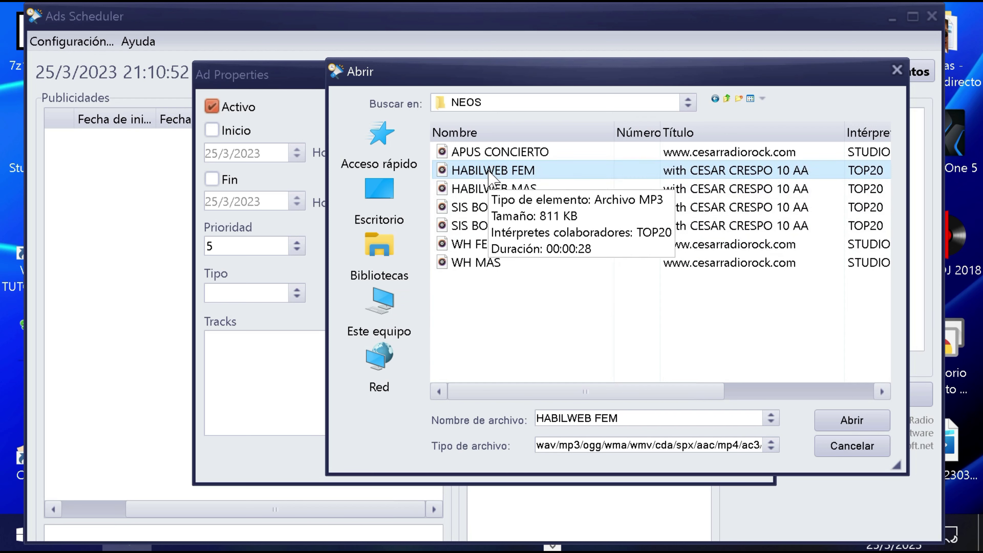
double_click(488, 171)
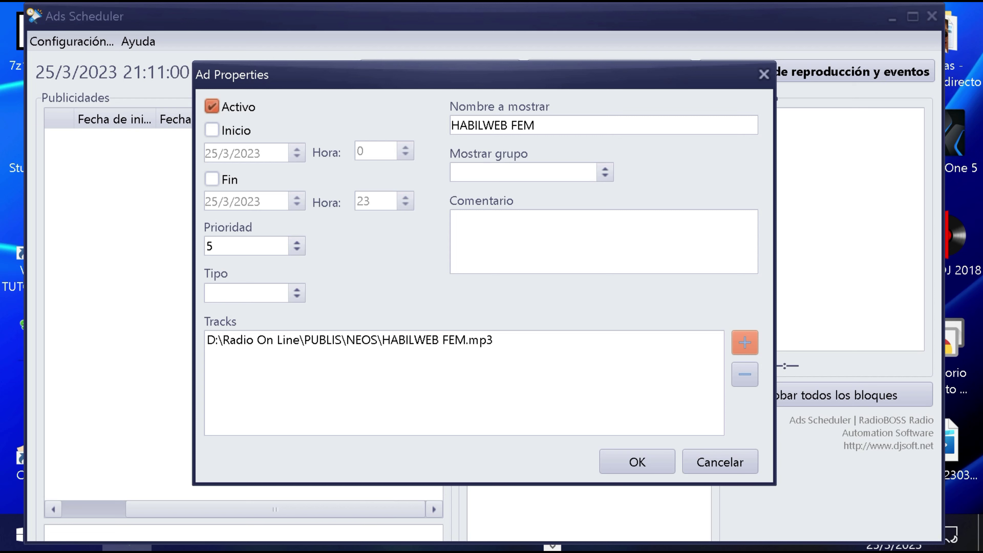
Give the HABILWEB FEM ad priority 1, enable its start date of 25/3/2023 at hour 0, and accept the ad properties.
click(603, 171)
click(601, 170)
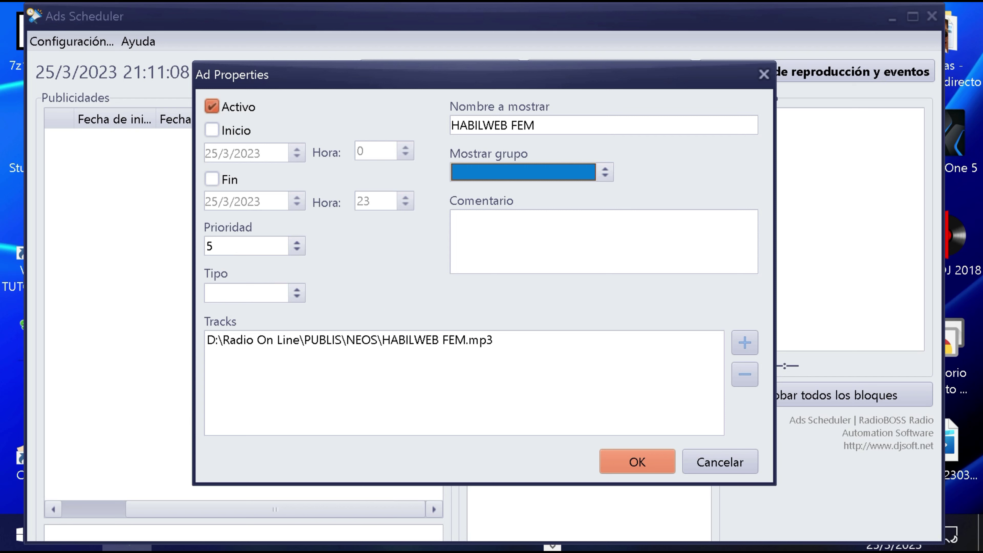
click(296, 247)
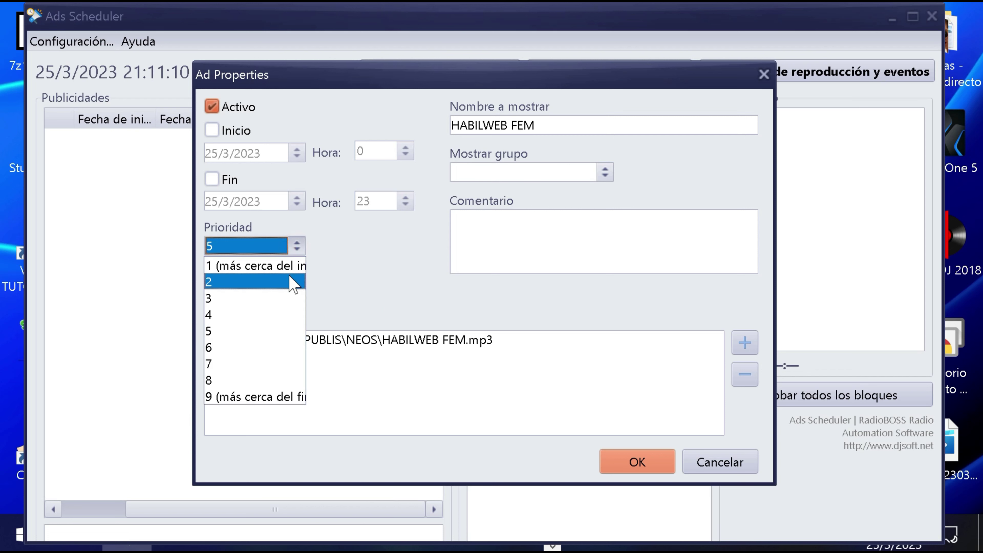
click(289, 267)
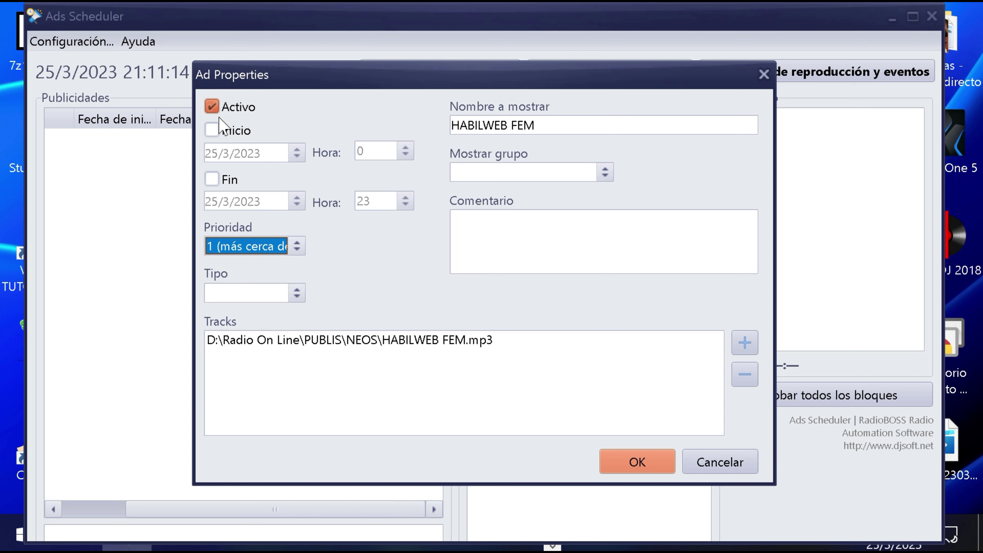
click(212, 131)
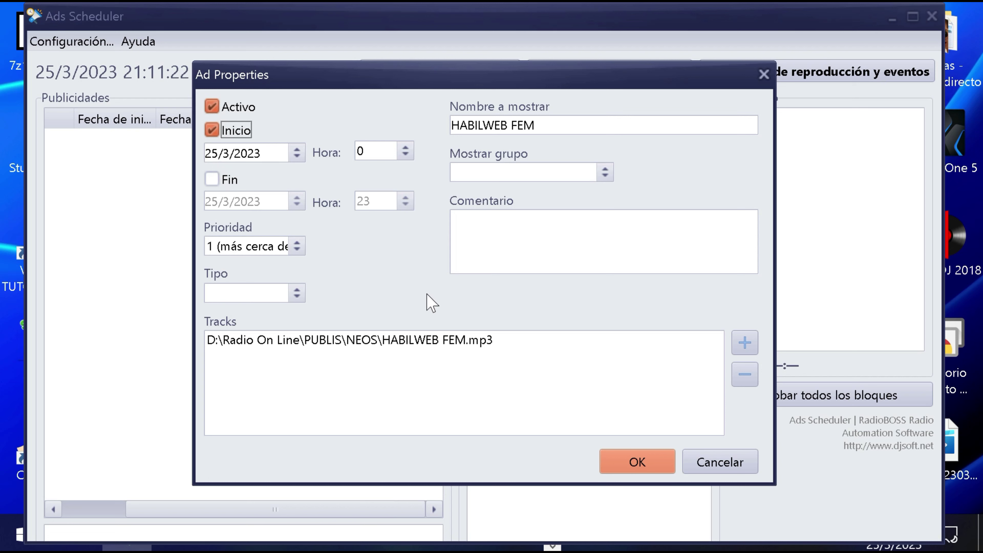
click(621, 458)
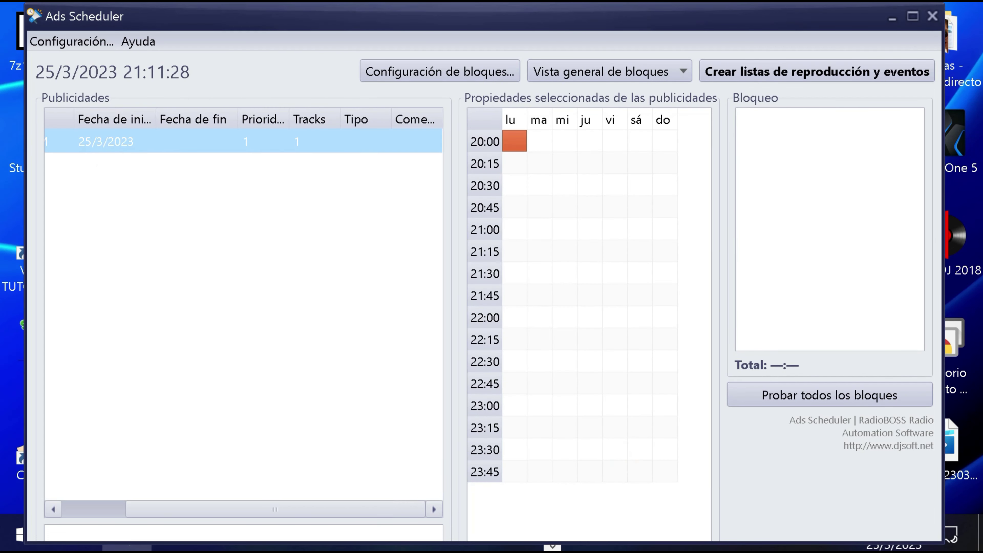
Schedule the HABILWEB FEM ad in the 20:00 block for every day from Monday to Sunday.
click(147, 510)
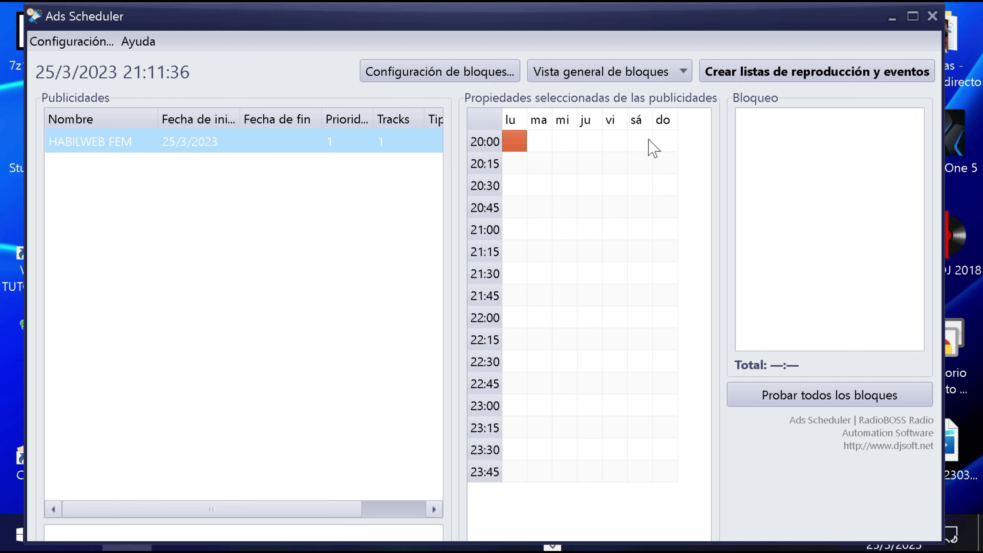
click(511, 144)
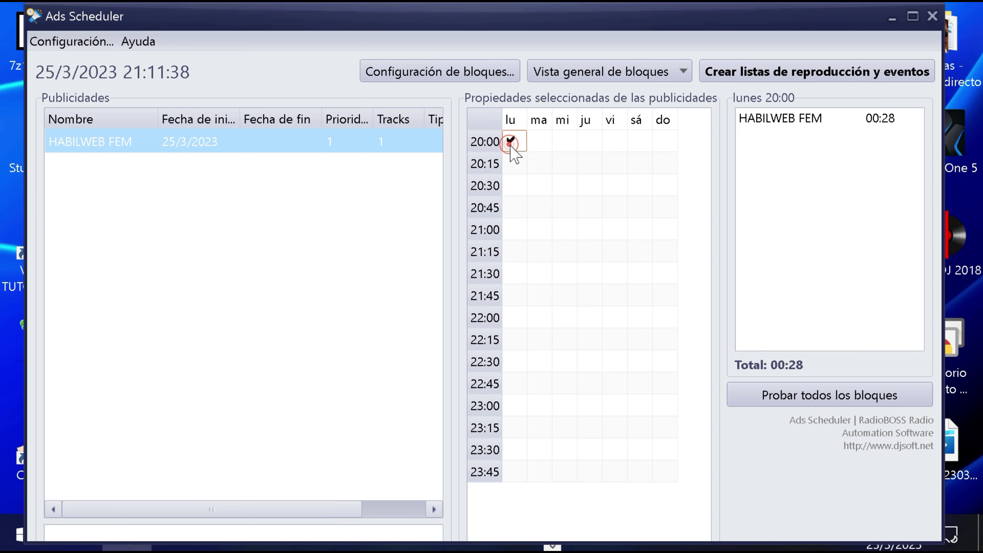
click(541, 147)
click(541, 146)
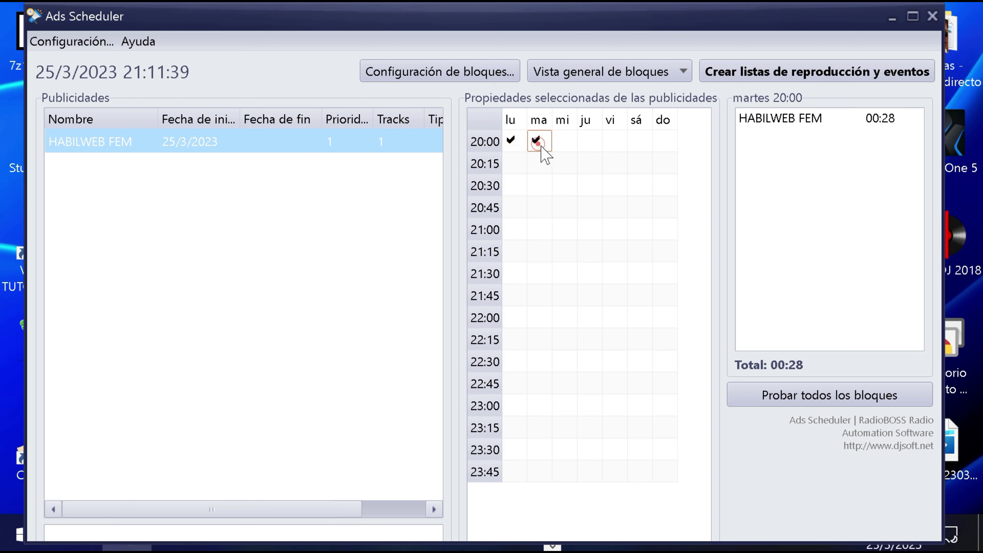
click(570, 144)
click(570, 144)
click(595, 147)
click(612, 144)
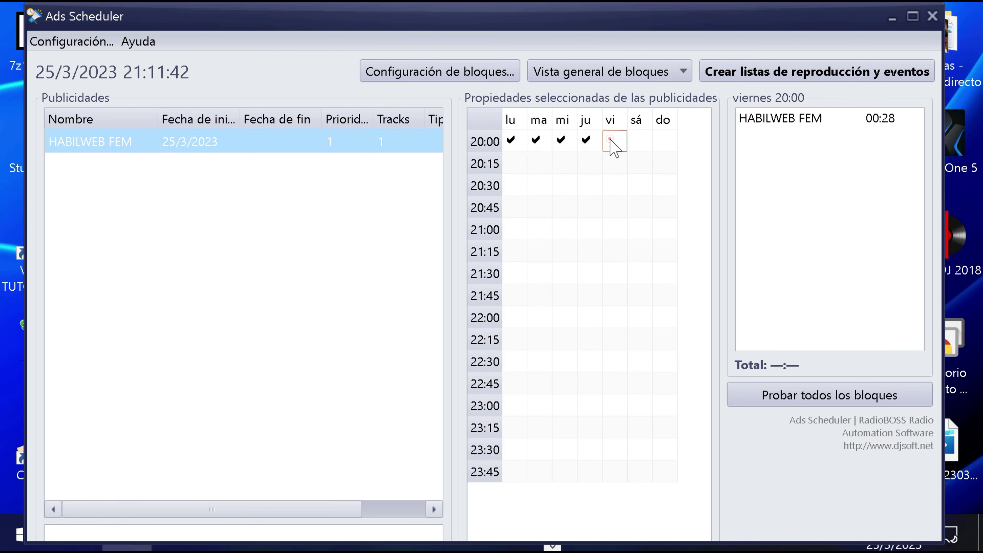
click(638, 144)
click(663, 143)
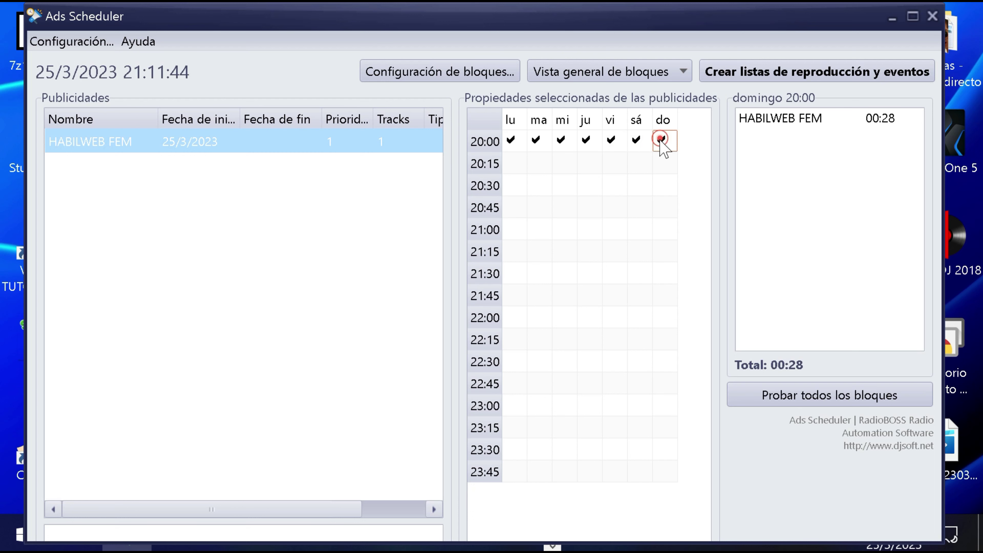
Schedule the HABILWEB FEM ad in the 21:00 block for all seven days of the week.
click(510, 230)
click(510, 230)
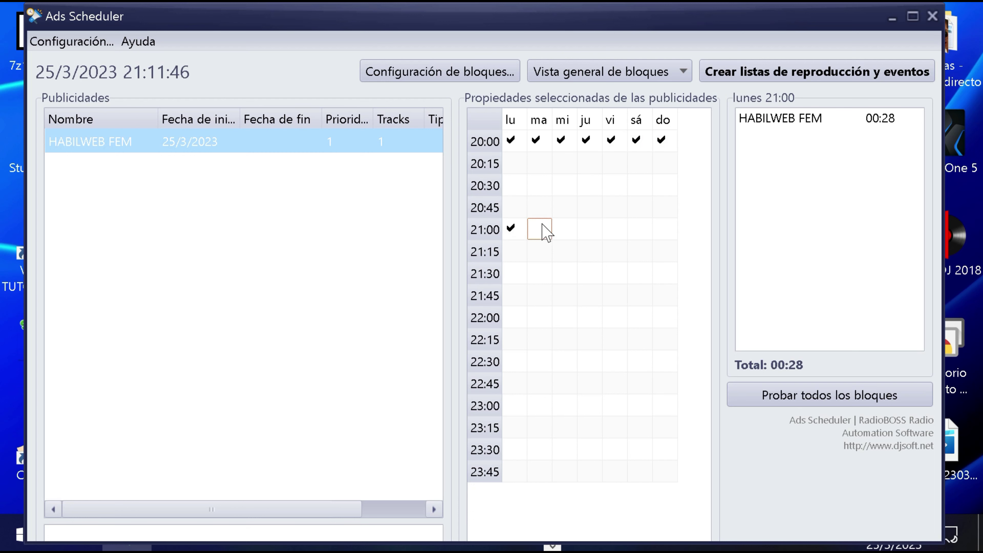
click(542, 229)
click(561, 229)
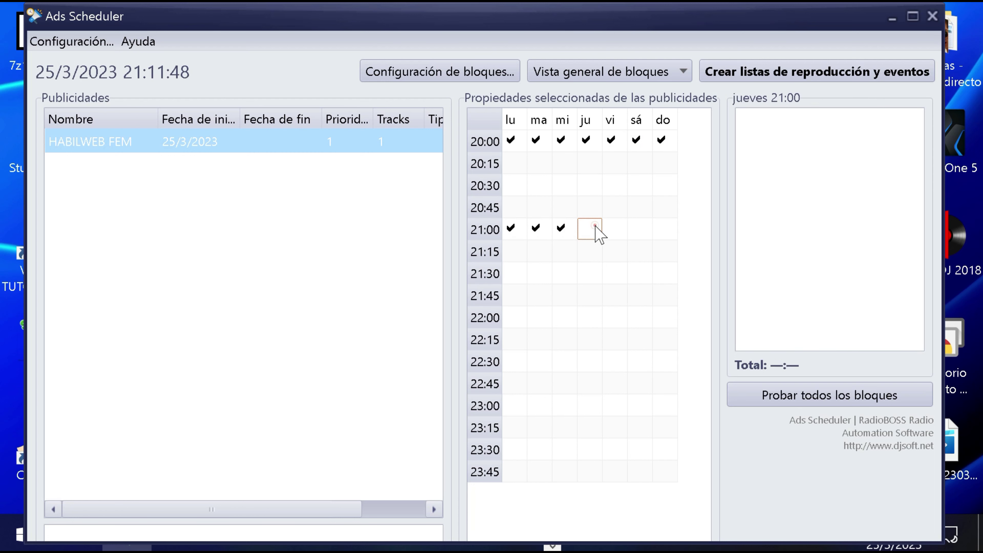
click(592, 231)
click(611, 229)
click(637, 229)
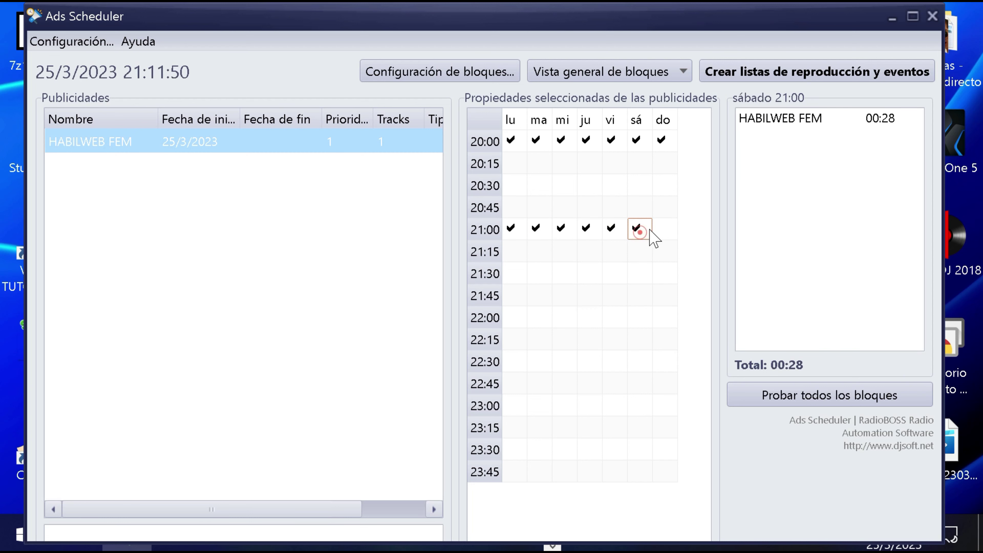
click(655, 230)
click(658, 235)
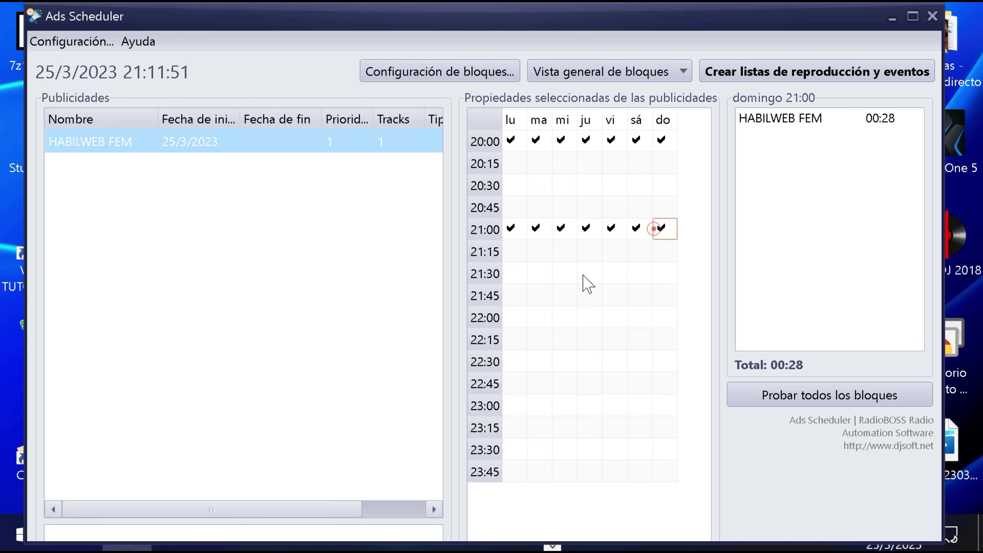
Schedule the HABILWEB FEM ad in the 22:00 block for every day of the week.
click(510, 321)
click(545, 321)
click(569, 321)
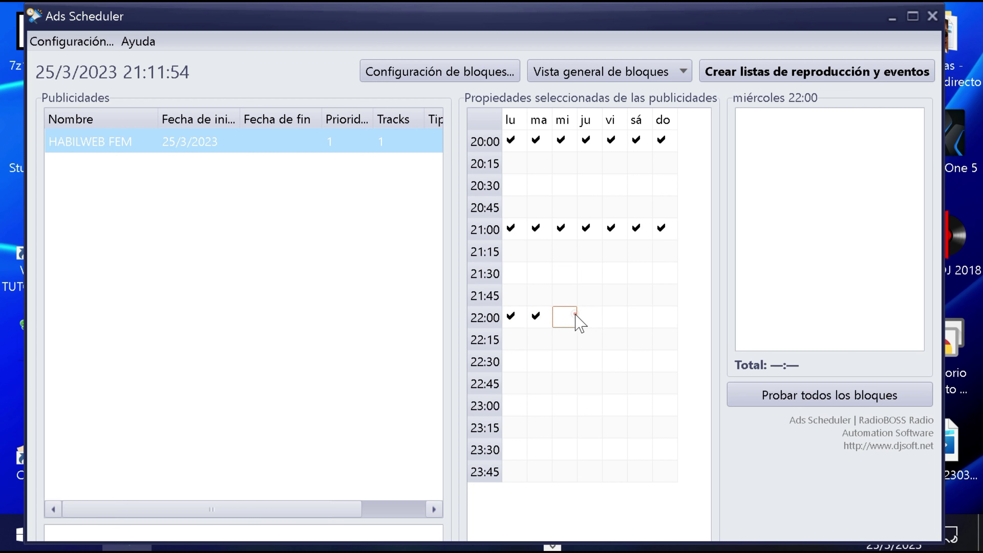
click(590, 316)
click(608, 322)
click(598, 325)
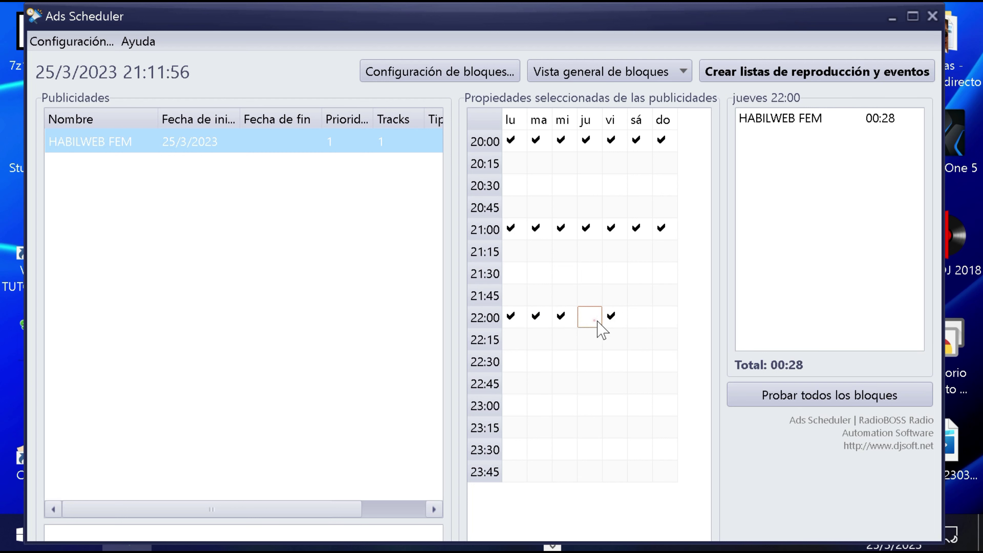
click(639, 326)
click(659, 318)
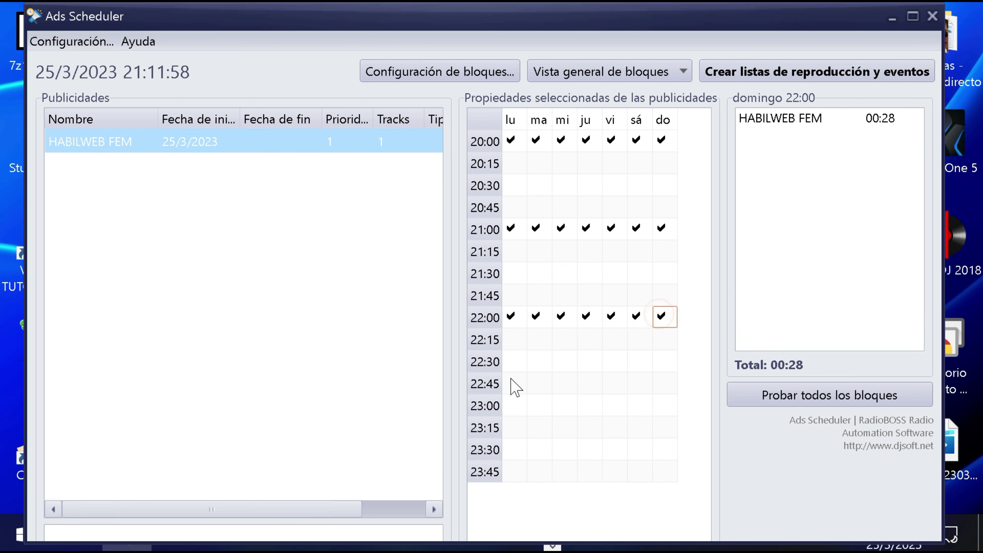
Schedule the HABILWEB FEM ad in the 23:00 block from Monday through Sunday.
click(516, 410)
click(548, 416)
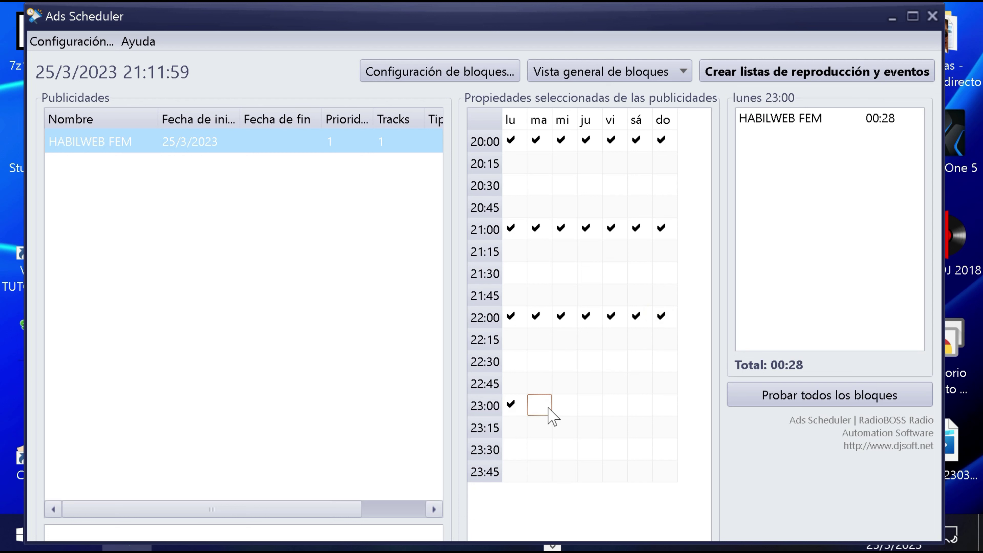
click(564, 412)
click(595, 408)
click(575, 410)
click(619, 410)
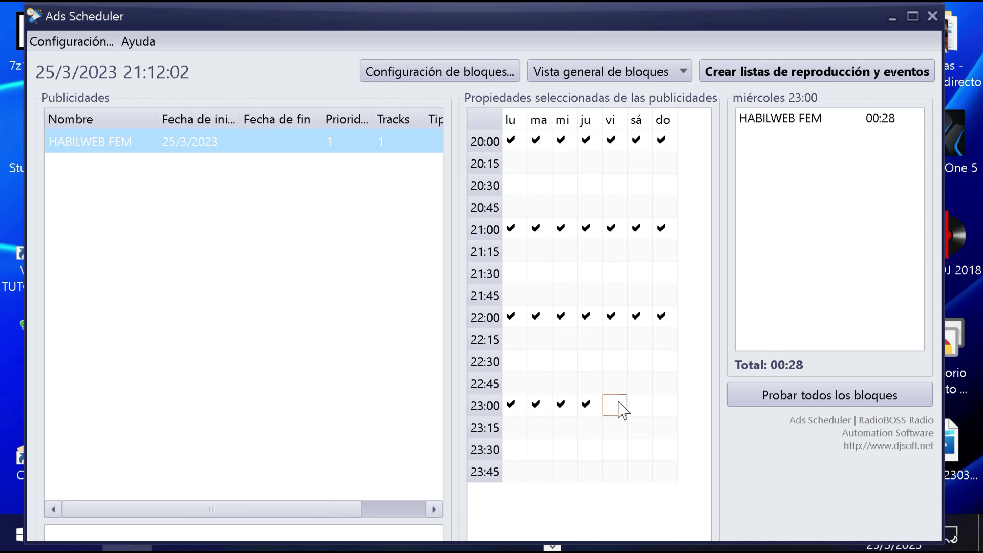
click(624, 410)
click(638, 408)
click(665, 405)
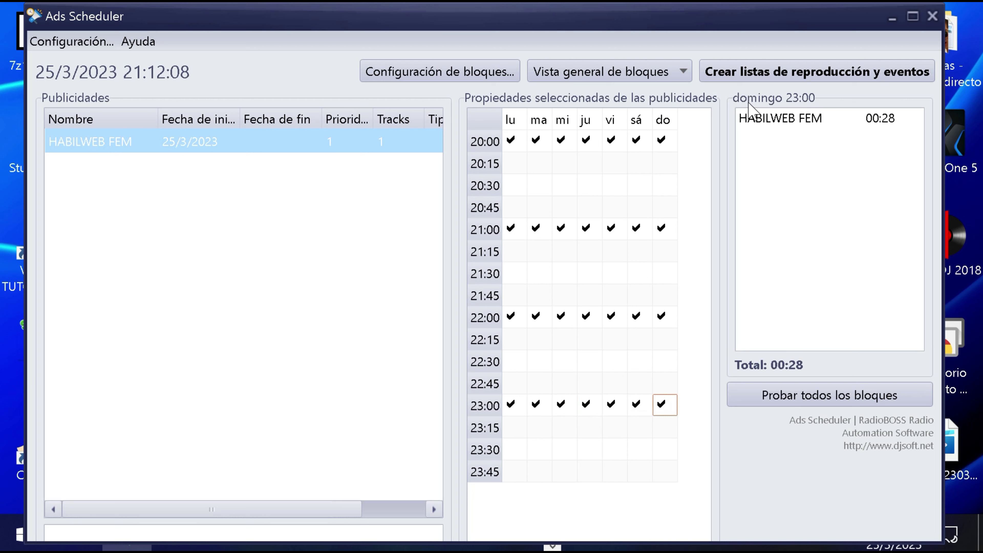
Check the contents of the Friday 22:00 ad block.
click(669, 119)
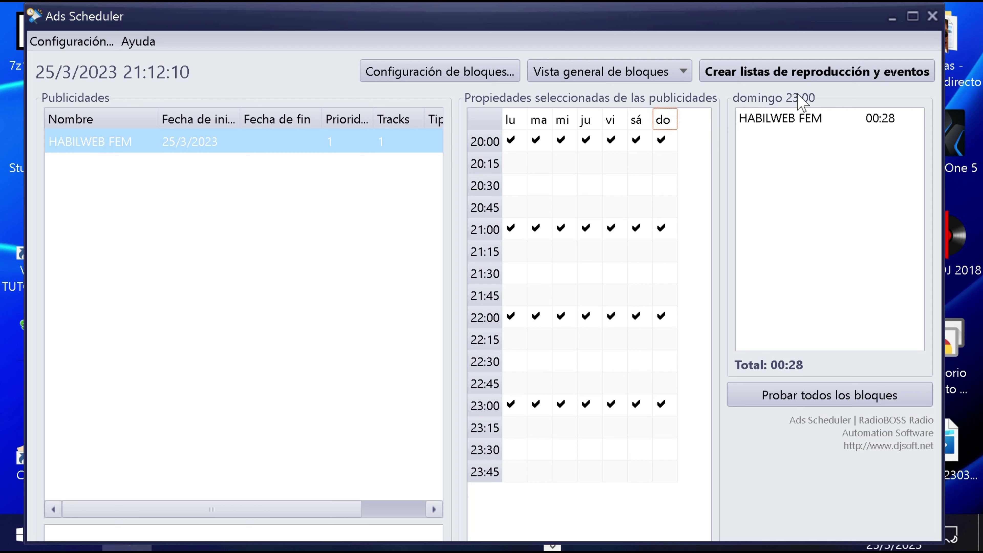
click(636, 121)
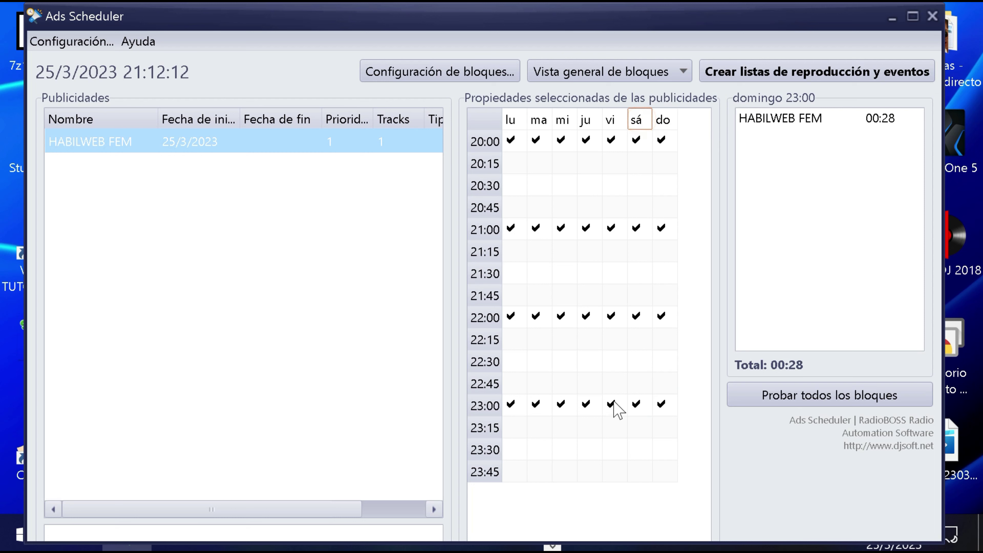
click(615, 318)
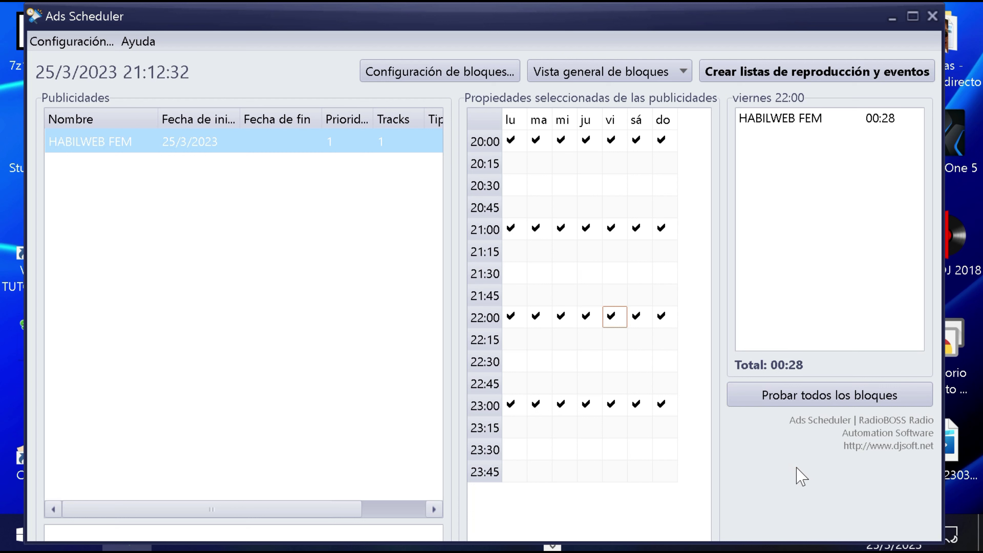
Exit the Ads Scheduler and agree to update the playlists and events with the changed ads.
click(77, 41)
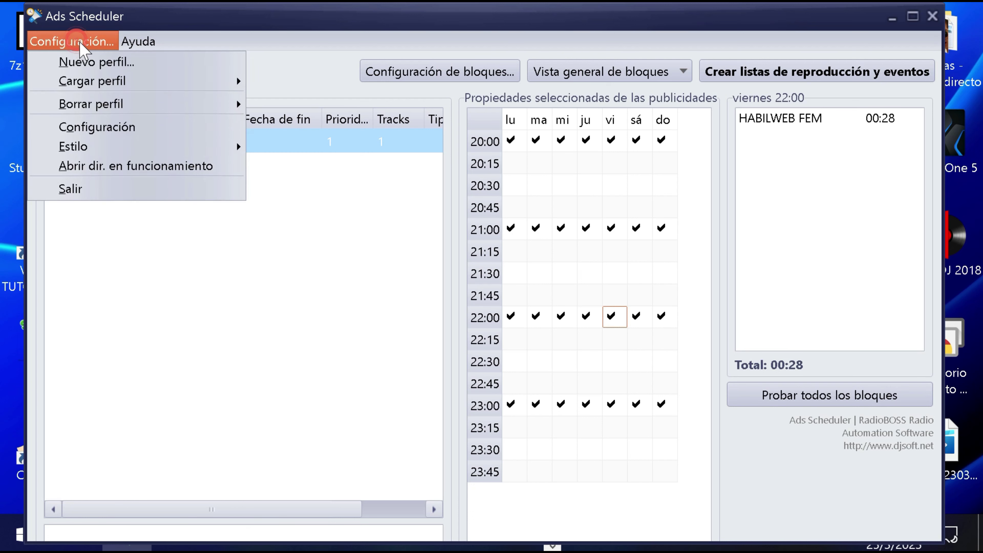
mouse_move(115, 90)
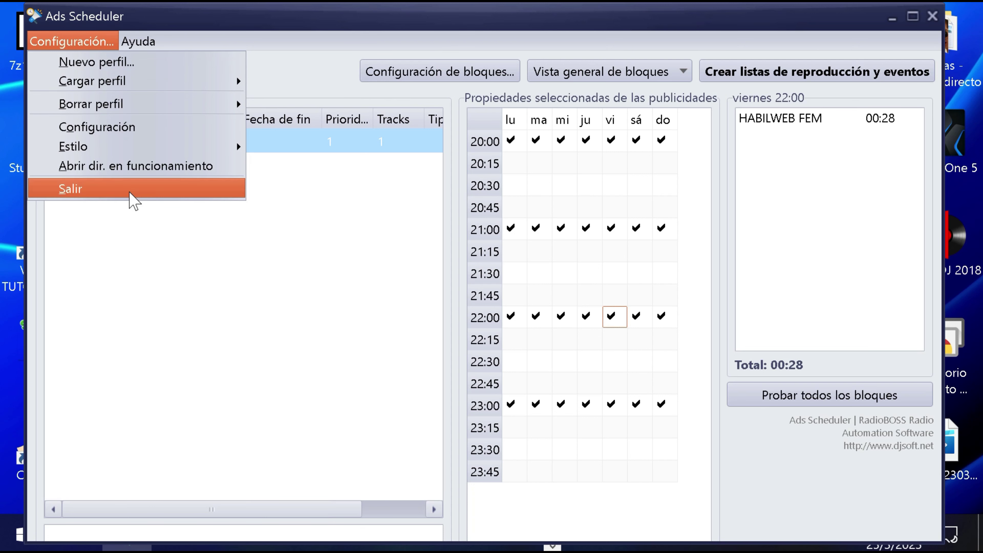
click(132, 204)
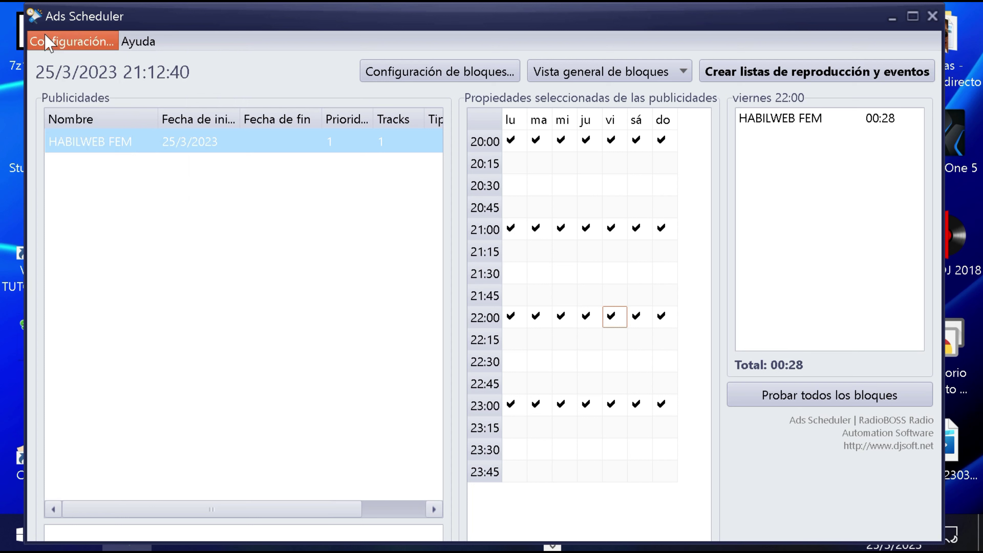
click(49, 42)
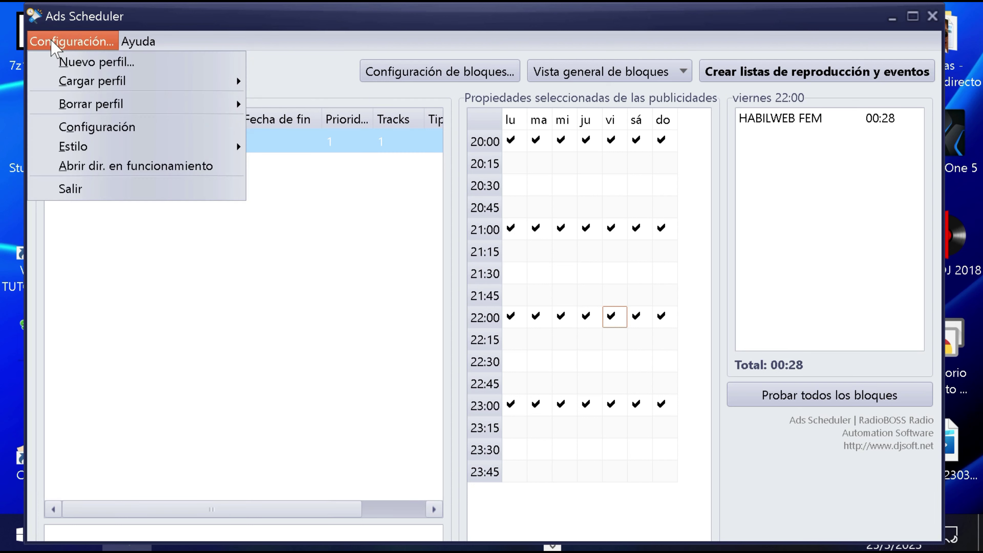
click(108, 190)
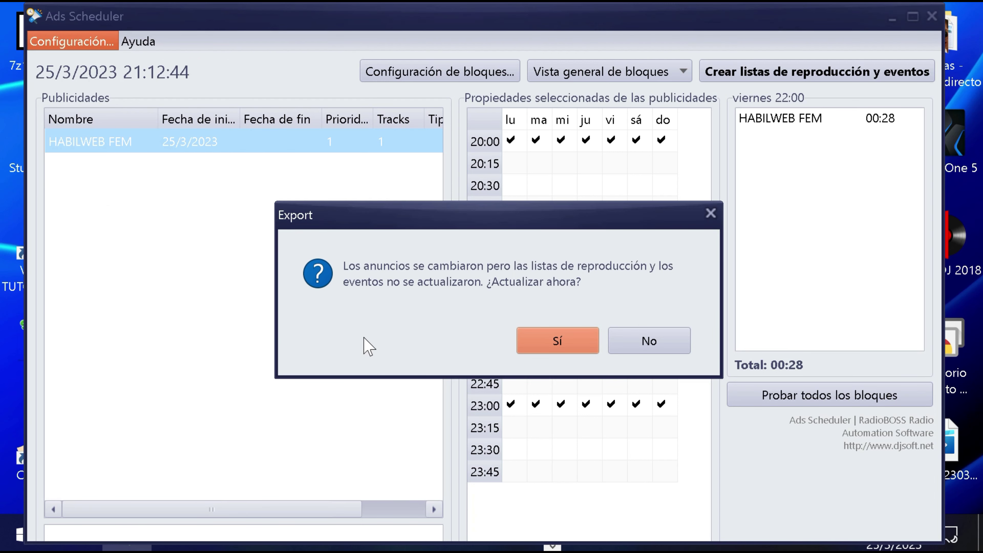
click(582, 347)
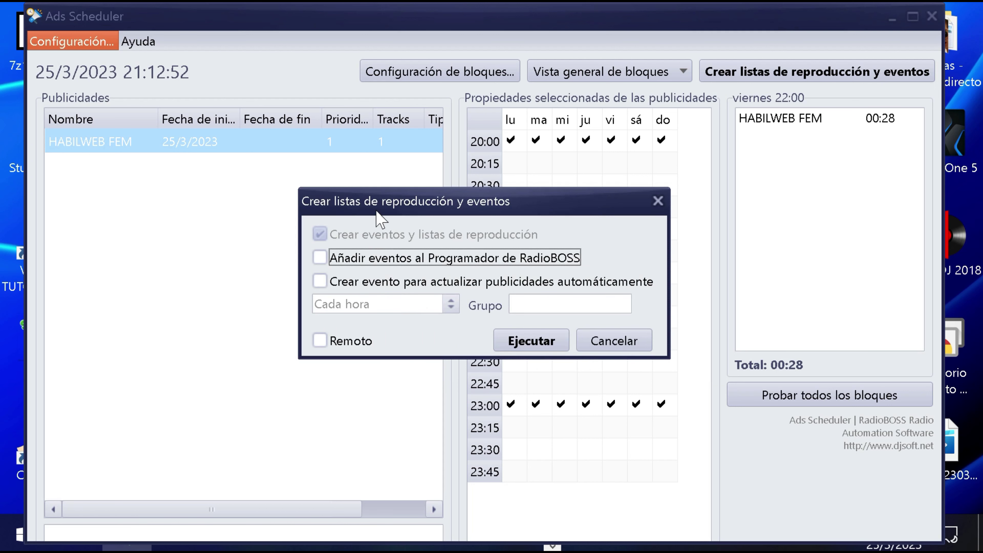
Enable adding the events to the RadioBOSS scheduler (Añadir eventos al Programador de RadioBOSS) and run the playlist and event creation.
drag(381, 202, 411, 189)
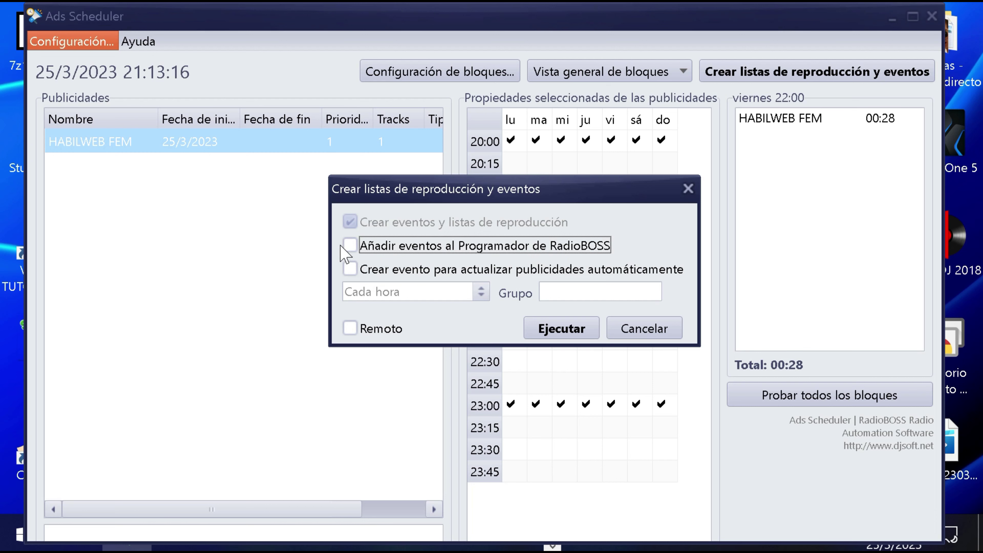
click(349, 246)
click(570, 330)
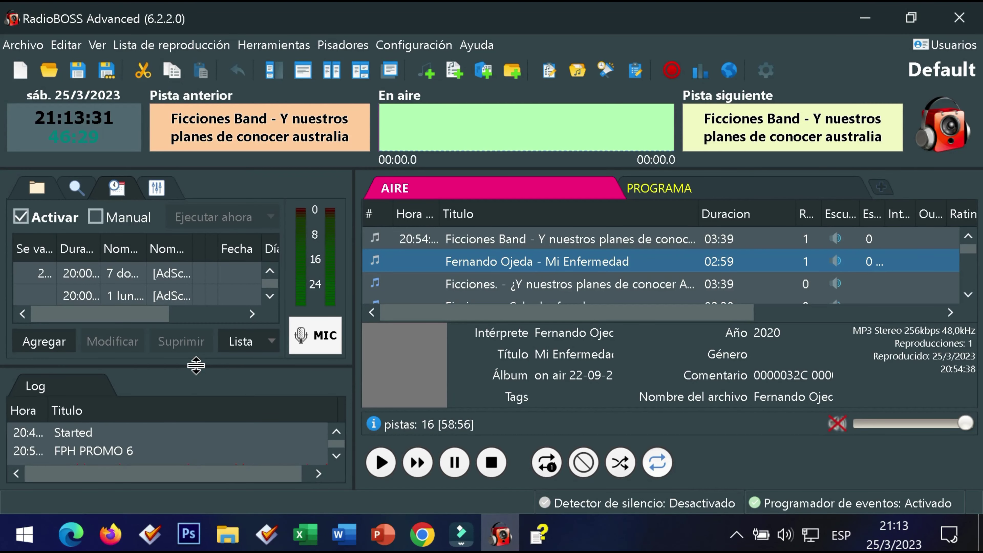
Enlarge the RadioBOSS event list, widen its columns and sort the AdScheduler events ascending by the "Se va..." column.
drag(196, 366, 196, 456)
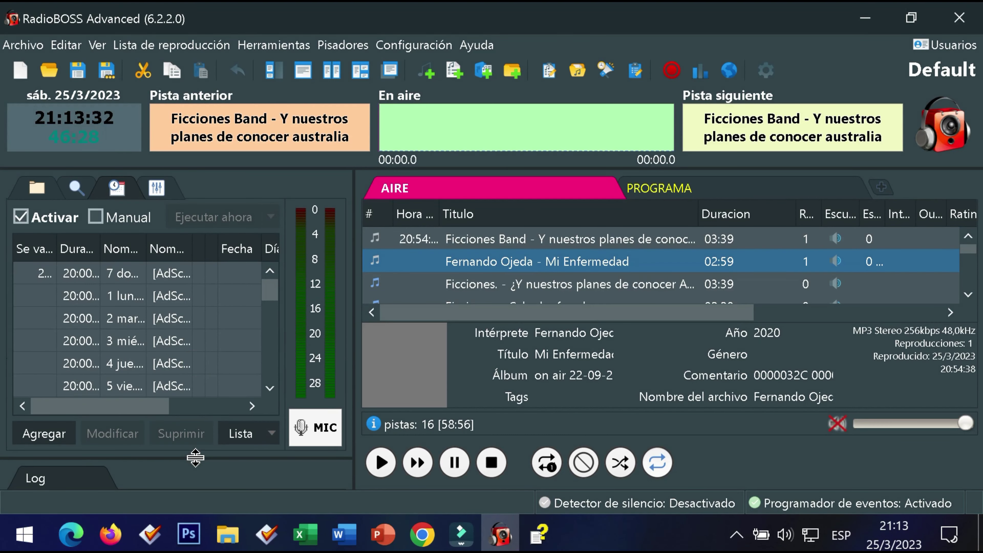
click(201, 272)
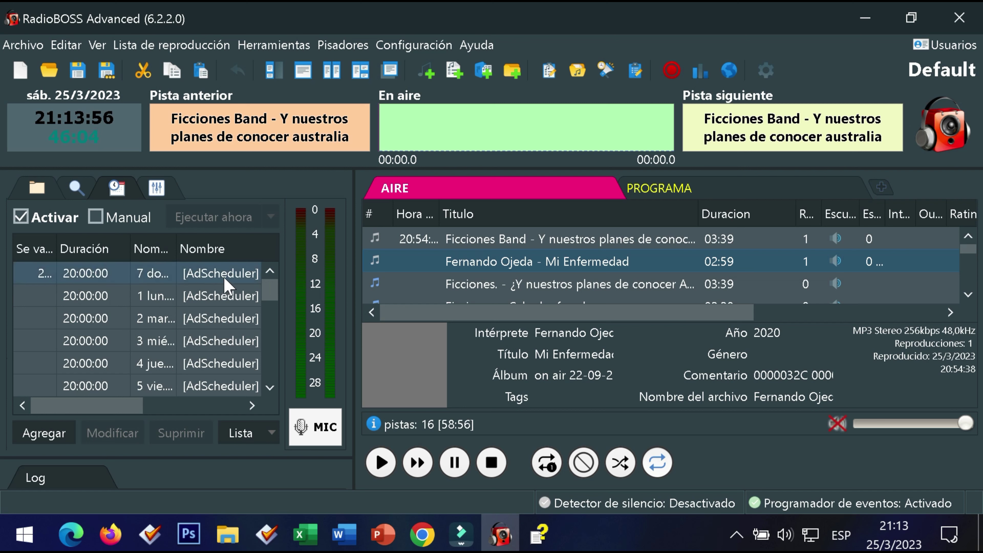
click(202, 249)
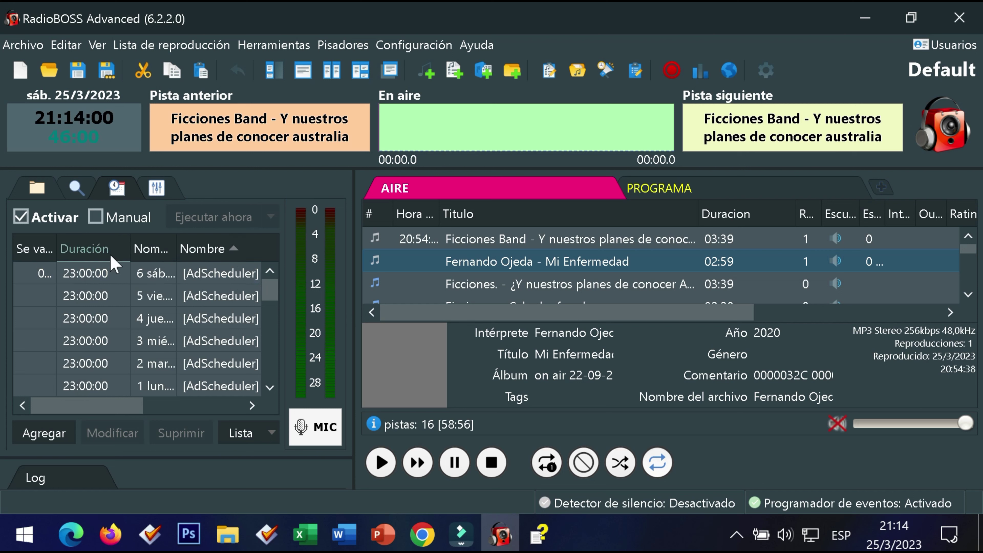
click(48, 248)
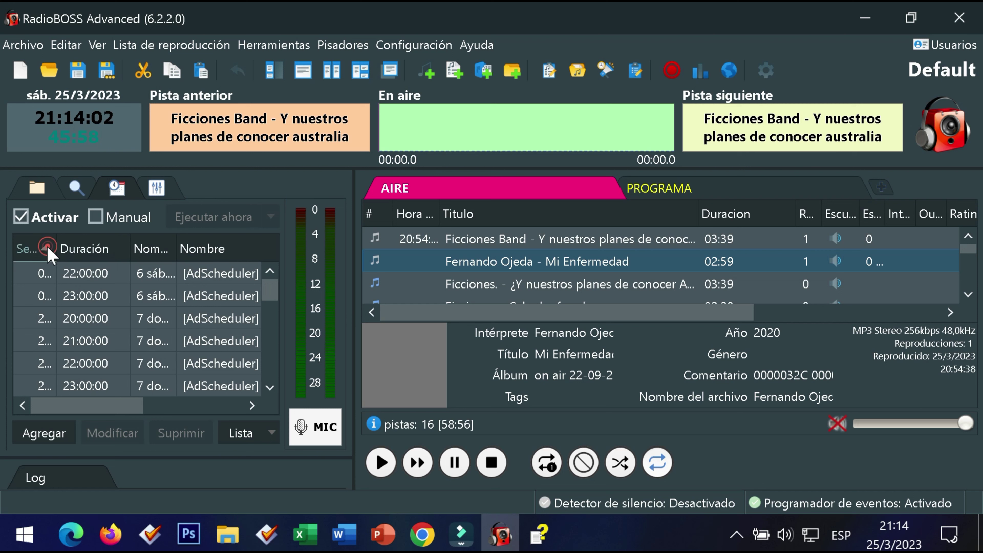
Widen the "Se va a ejecutar" column of the event list and run the Saturday 22:00 ad event immediately.
drag(56, 250, 104, 250)
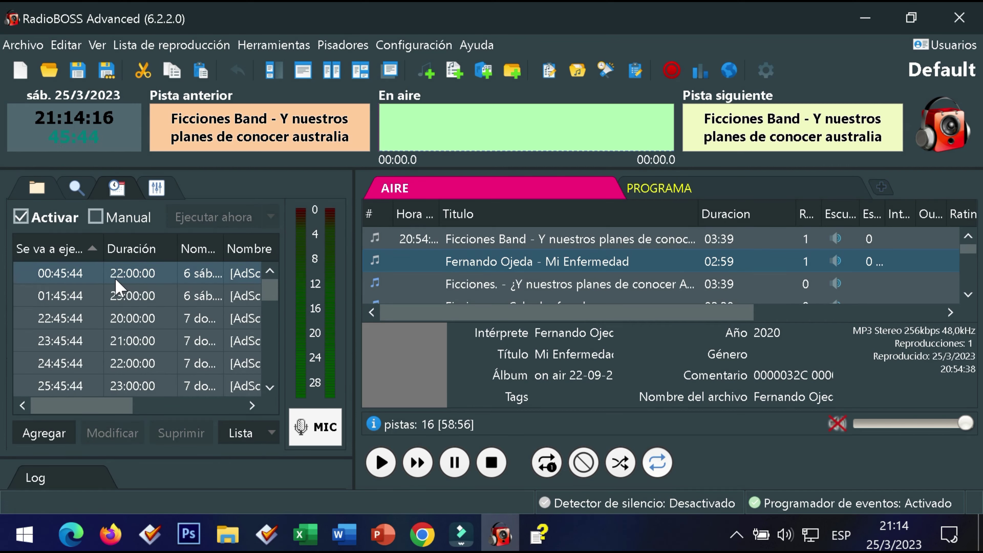
click(130, 272)
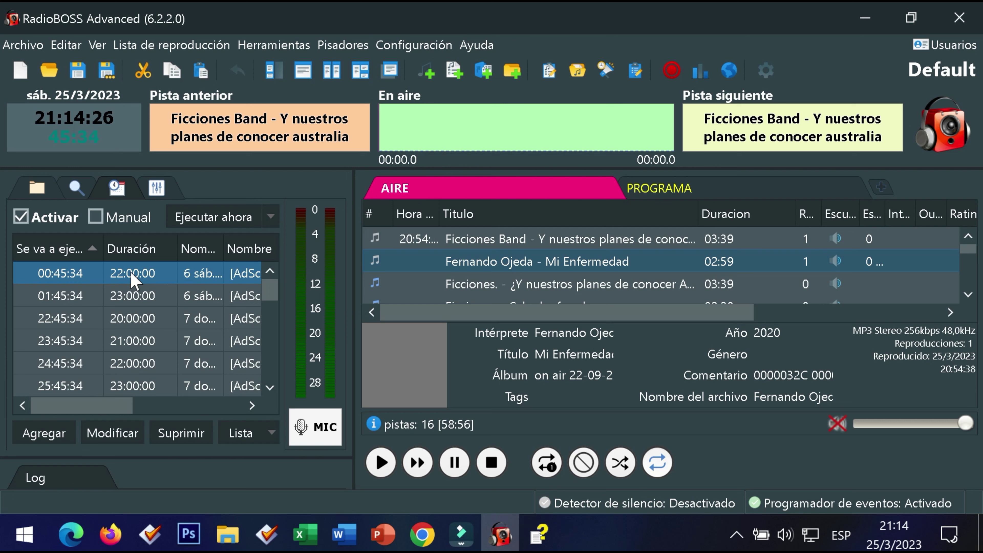
click(202, 219)
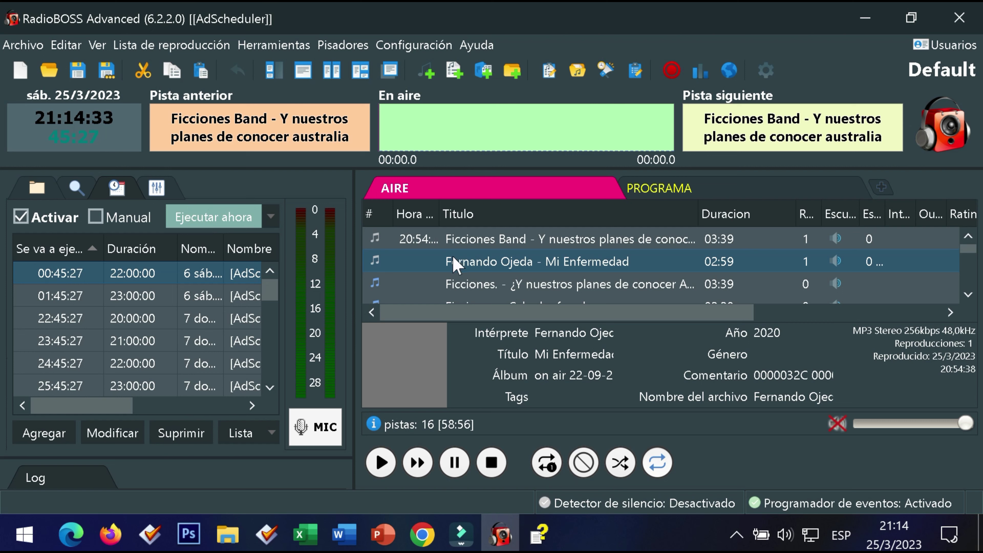
Play the FEM - HABILWEB.COM ad in the AIRE playlist and set playback to stop after the current track.
click(475, 255)
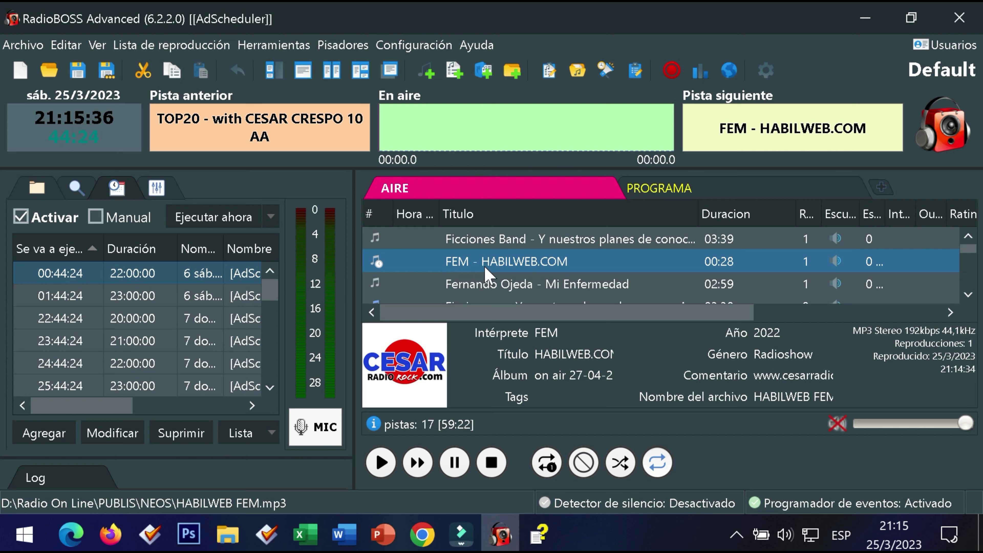
double_click(544, 267)
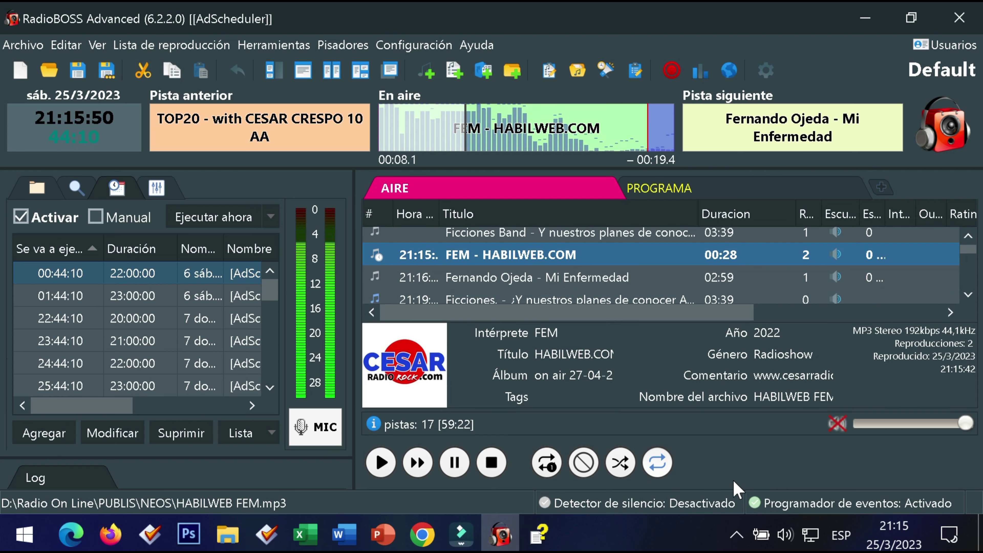
click(583, 465)
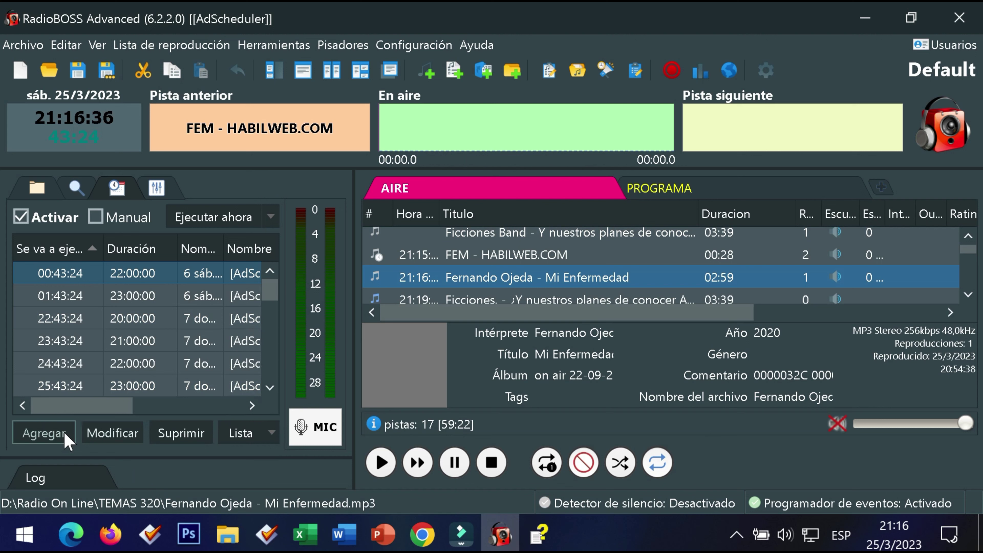
Add a new event with the scheduling assistant as an "Anuncio automático" of type "Anuncio de la hora", accepting the suggested sound folder.
click(57, 439)
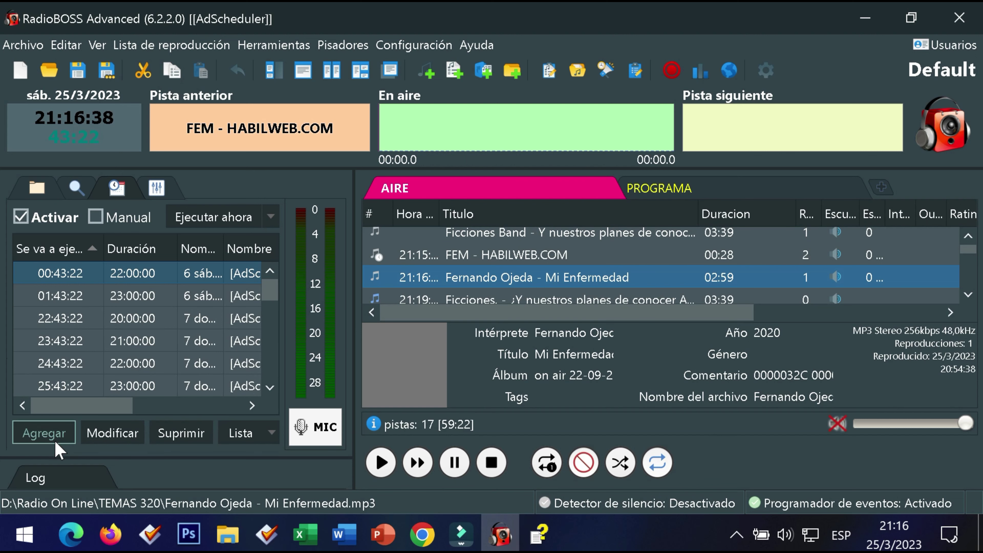
click(56, 444)
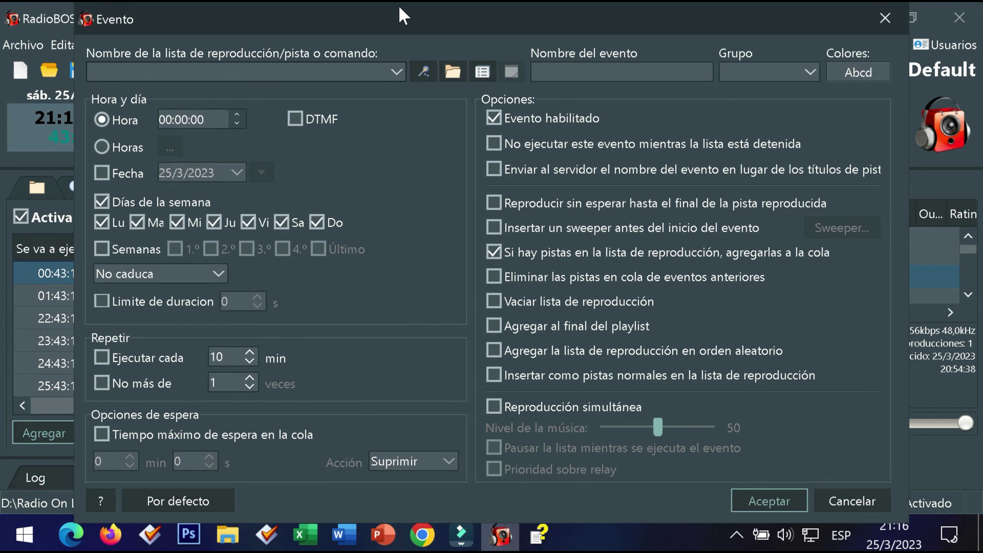
click(423, 72)
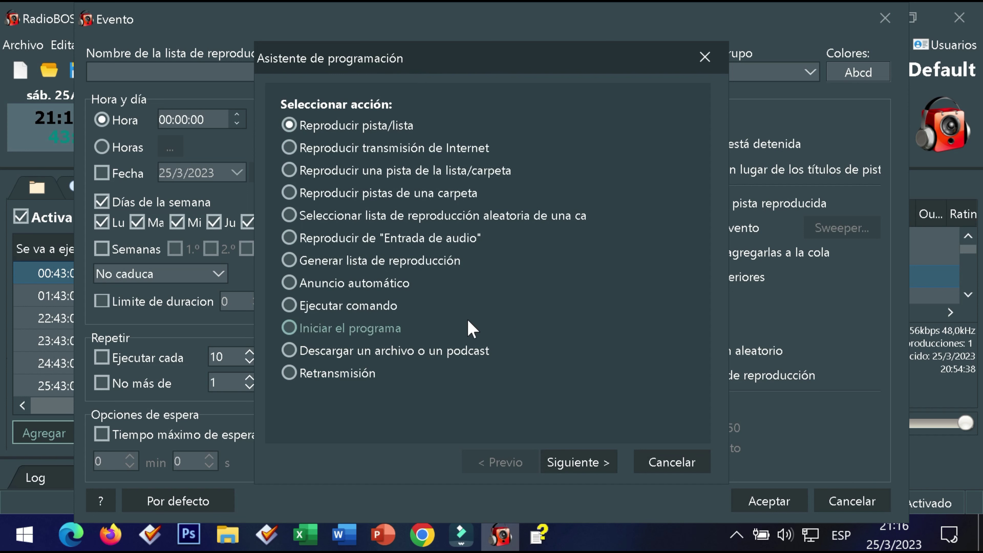
click(403, 287)
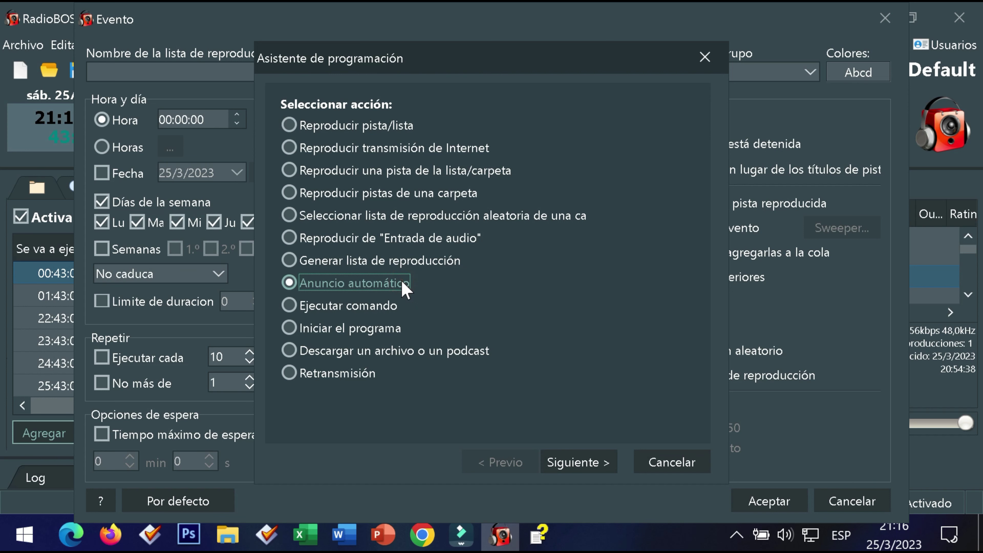
click(590, 462)
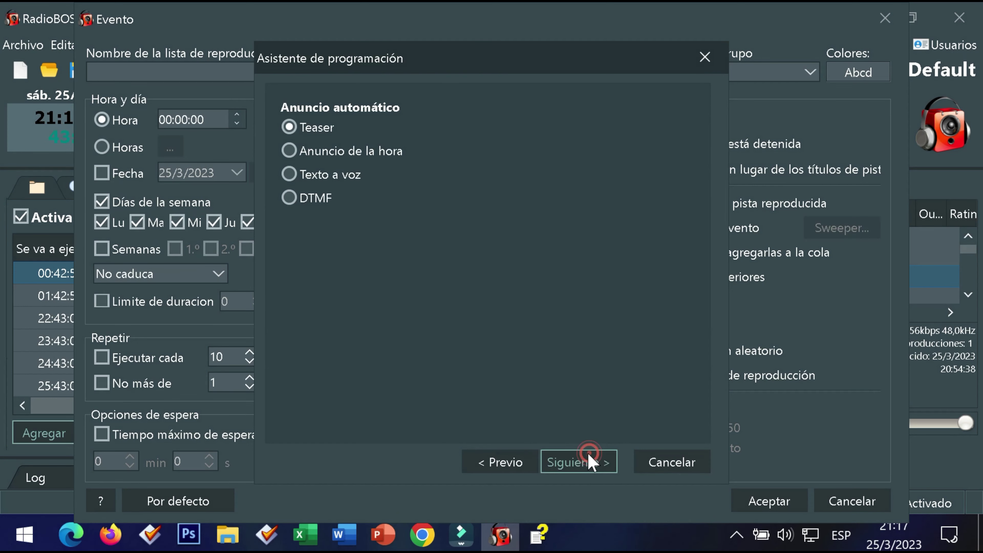
click(367, 155)
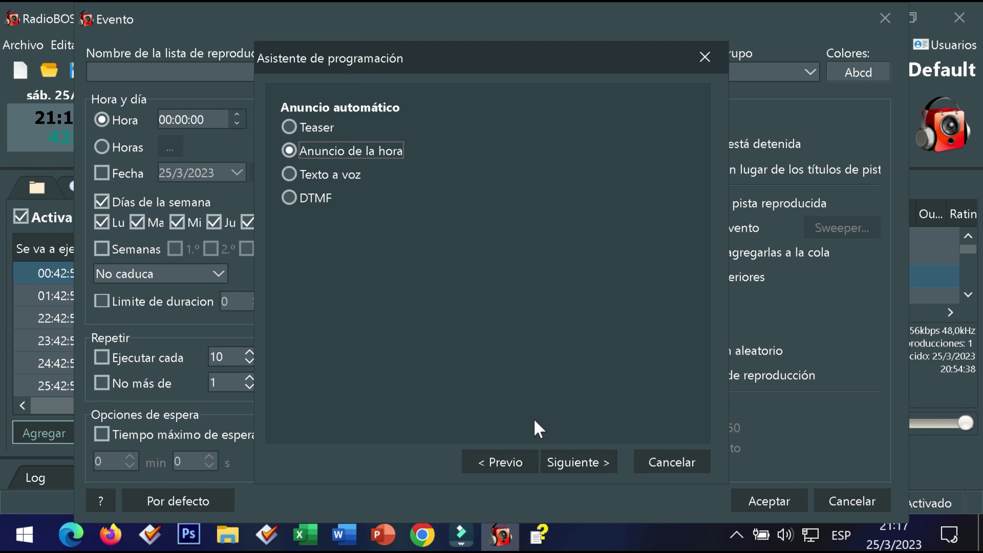
click(577, 463)
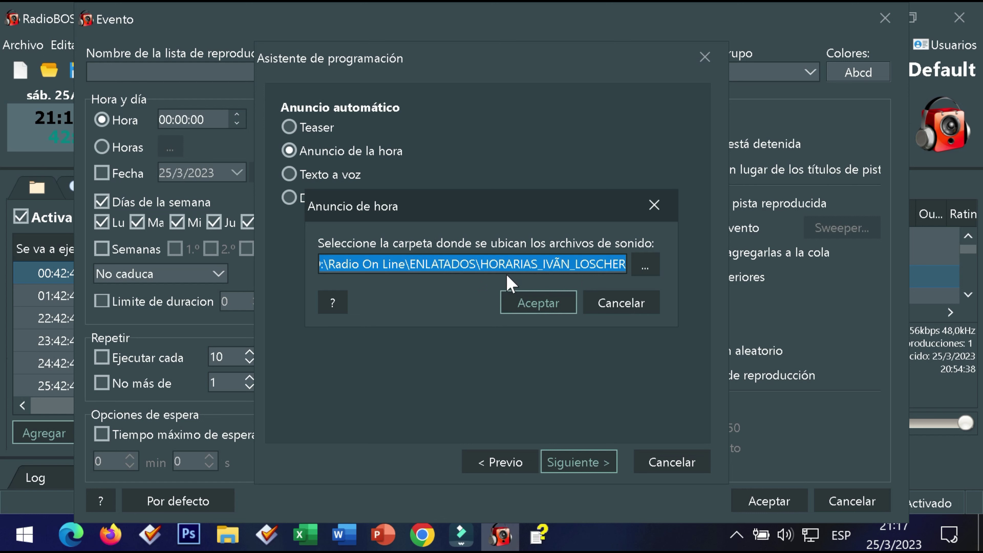
click(552, 307)
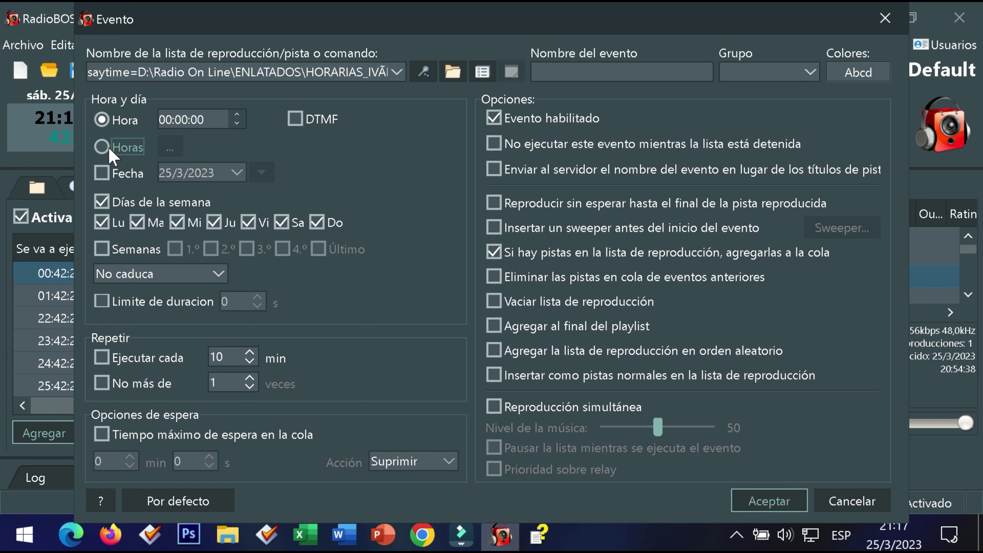
Schedule the time announcement by "Horas" at 20, 21, 22 and 23 with the minutes set to 00.
click(123, 152)
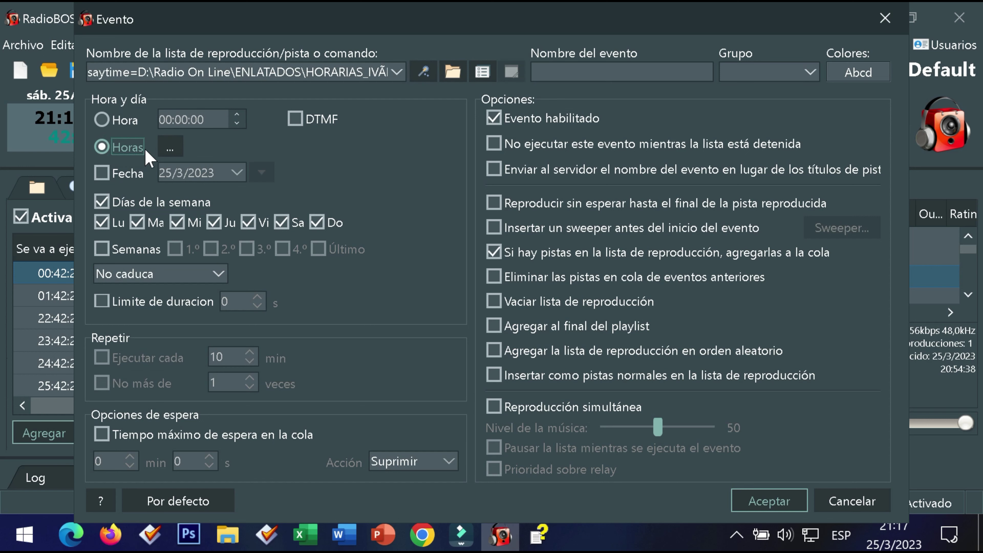
click(164, 151)
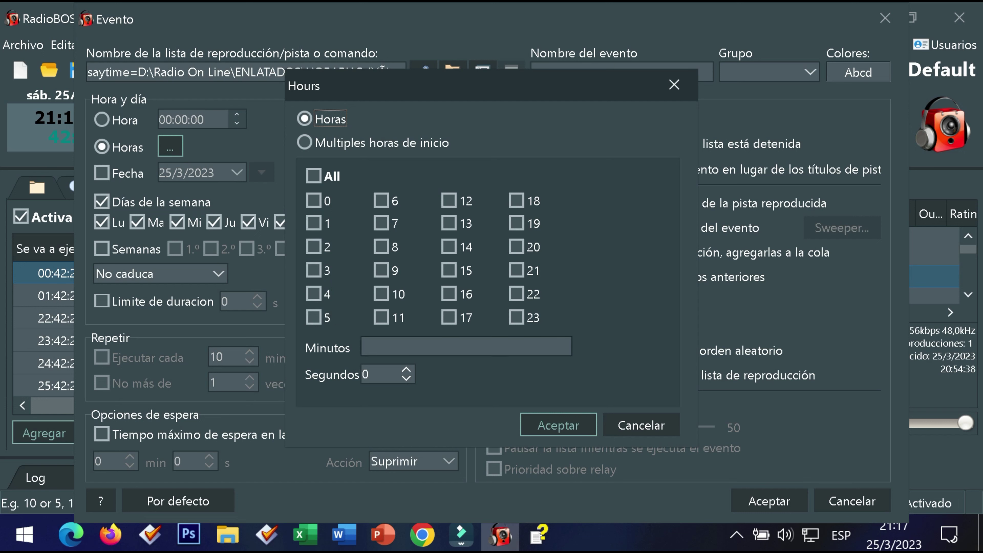
click(518, 302)
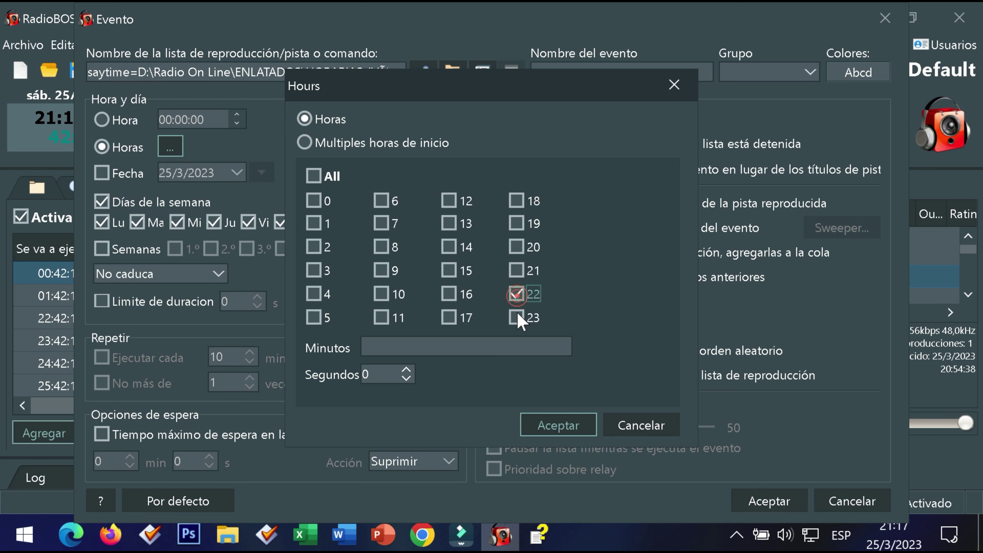
click(517, 317)
click(515, 272)
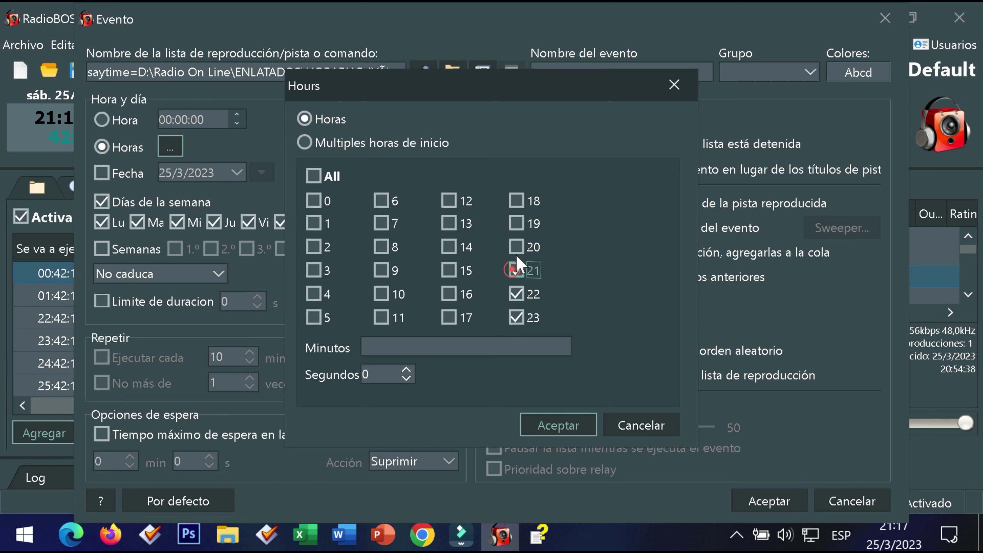
click(517, 247)
click(413, 346)
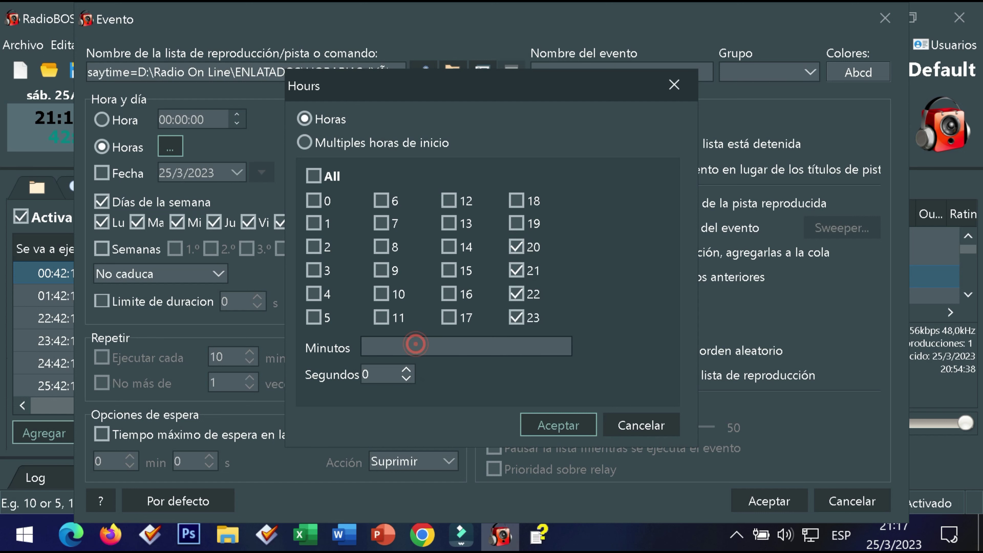
text(00)
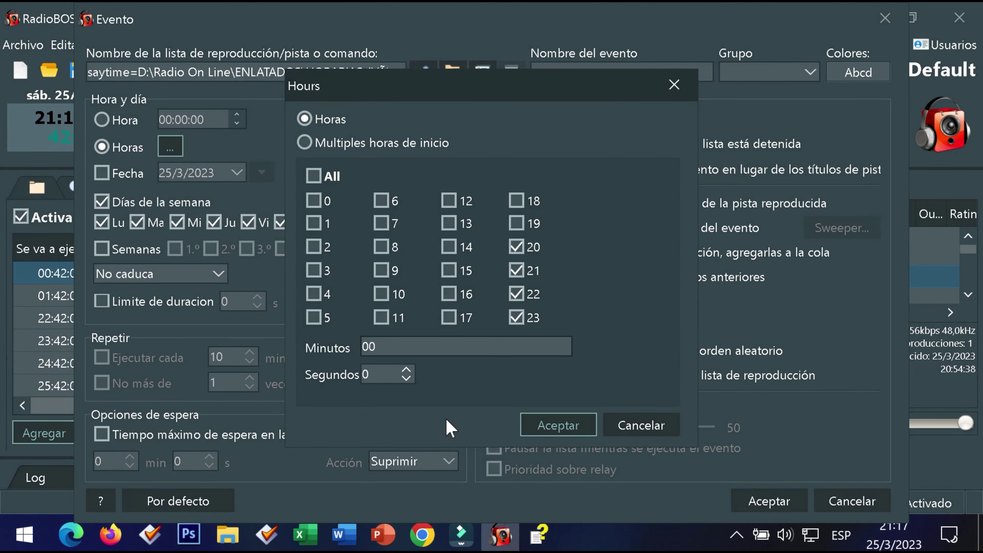
click(549, 427)
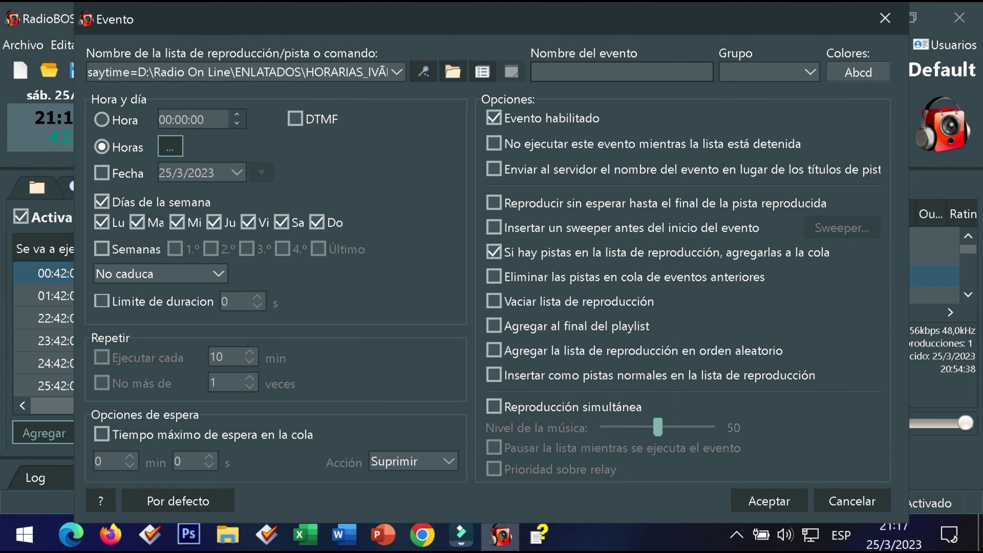
Name the time announcement event HORA, leave its group empty and save it.
click(543, 67)
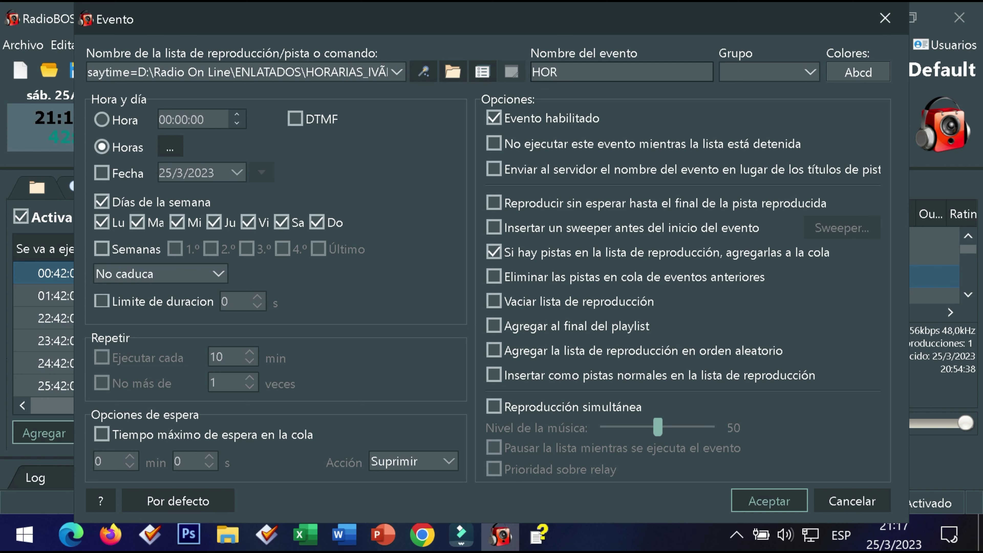
click(810, 62)
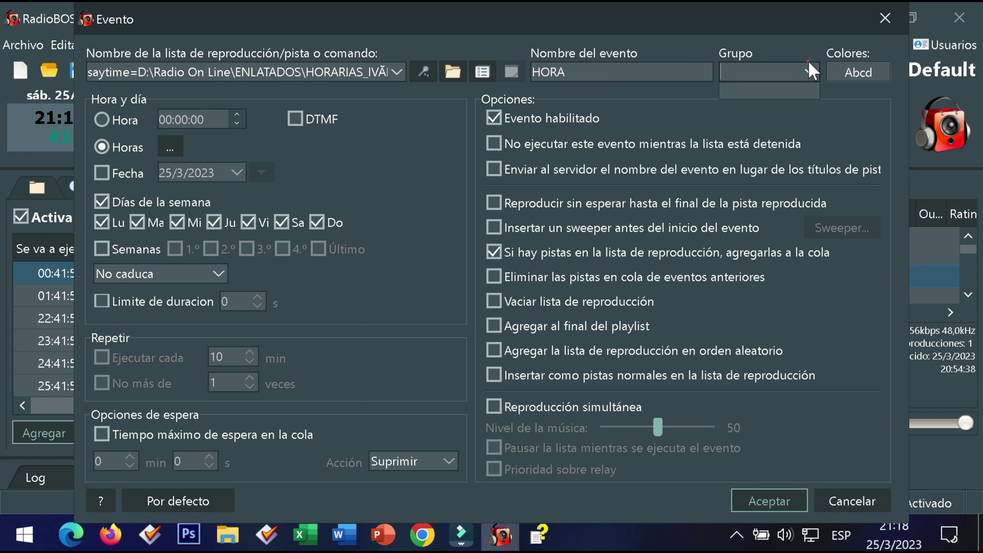
click(810, 62)
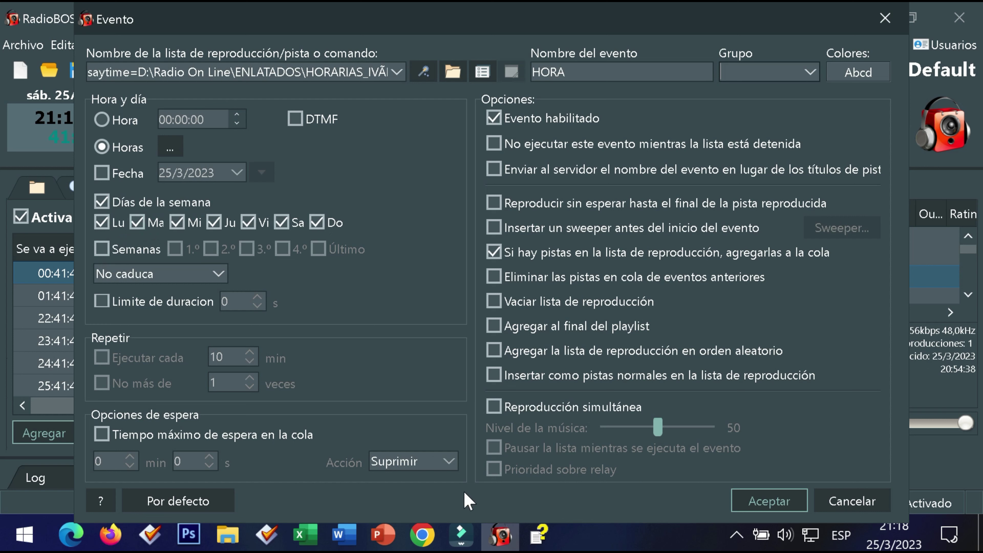
click(767, 505)
Select the new HORA event in the event list and widen the column showing each event's playlist or command.
drag(134, 407, 91, 405)
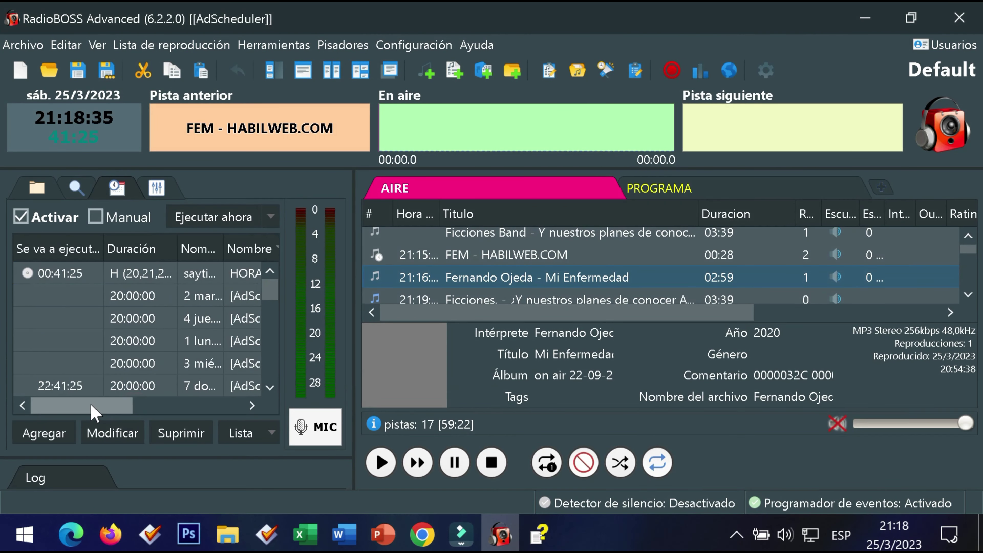
click(45, 273)
drag(73, 406, 96, 405)
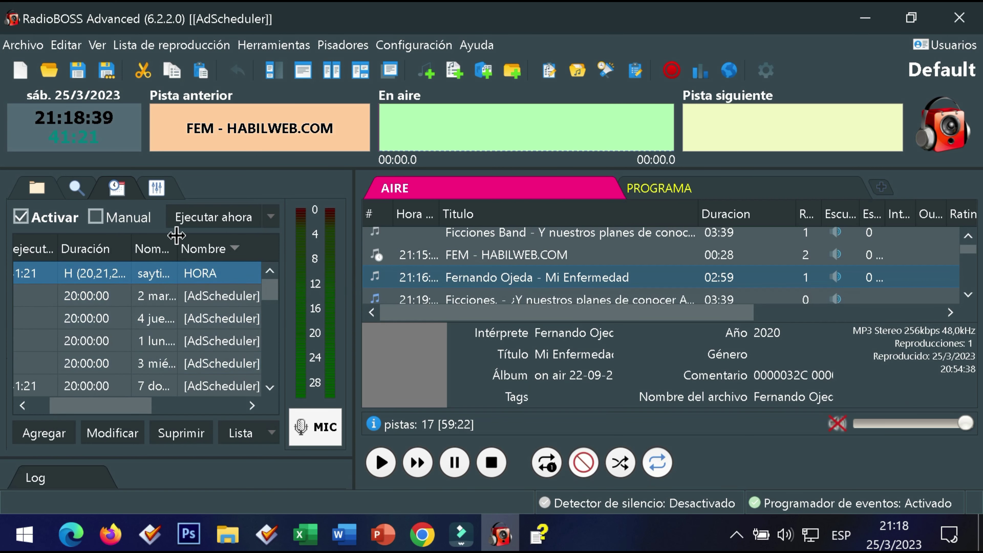
drag(176, 236, 203, 243)
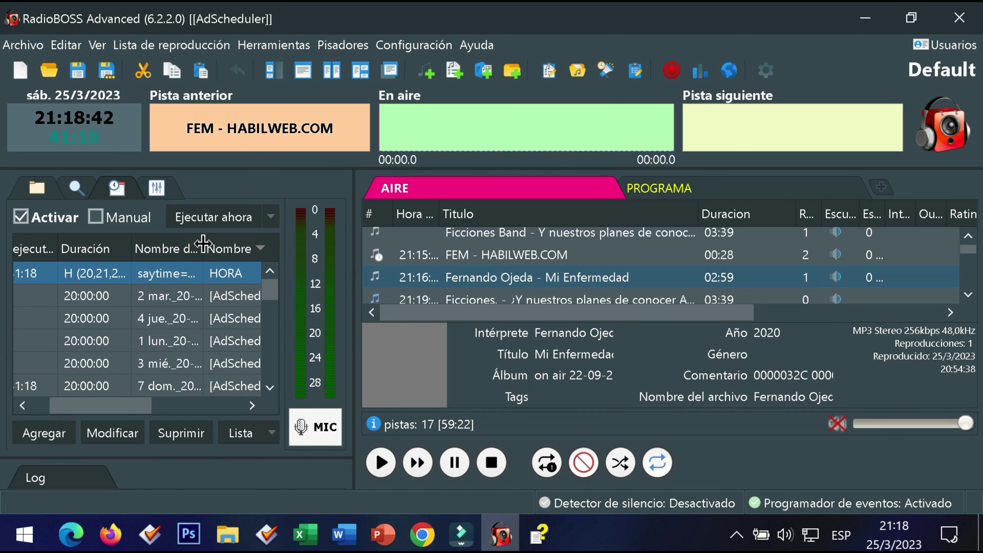
drag(128, 403, 97, 411)
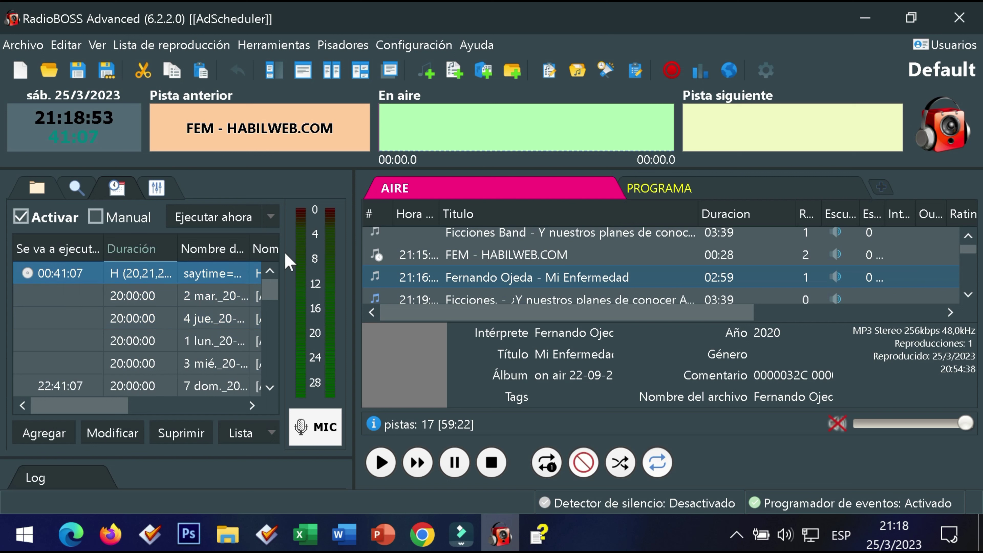
Unmute the player and run the HORA event immediately to test the time announcement.
click(837, 424)
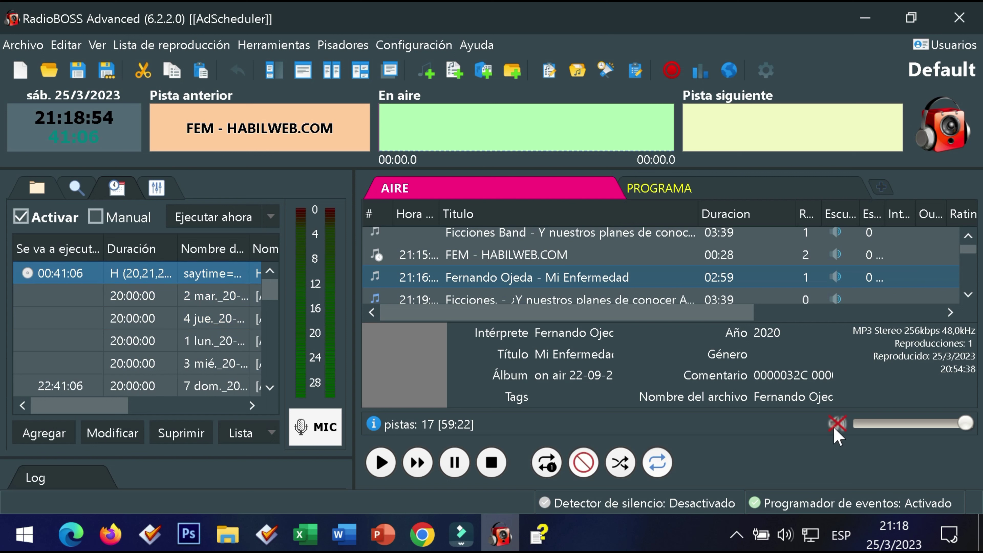
click(190, 225)
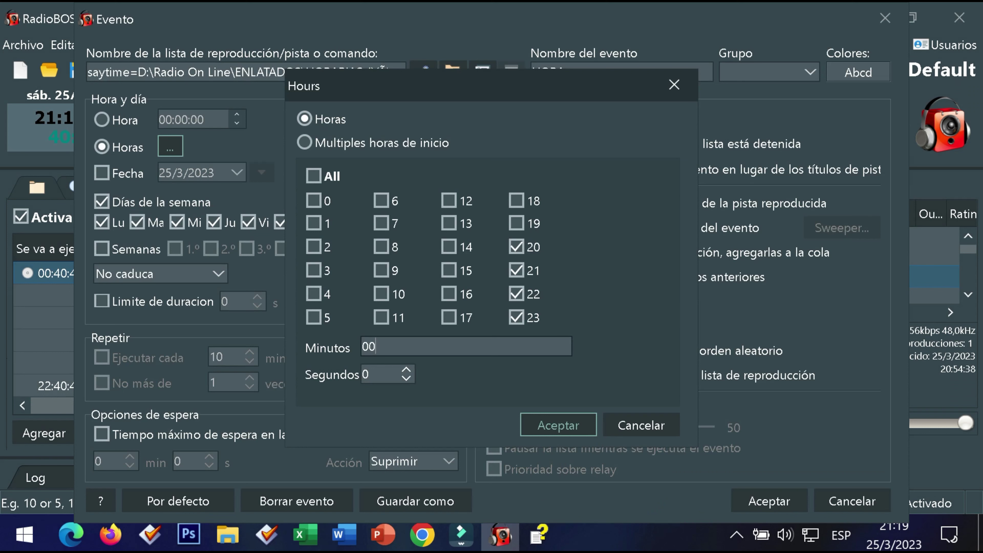
click(378, 348)
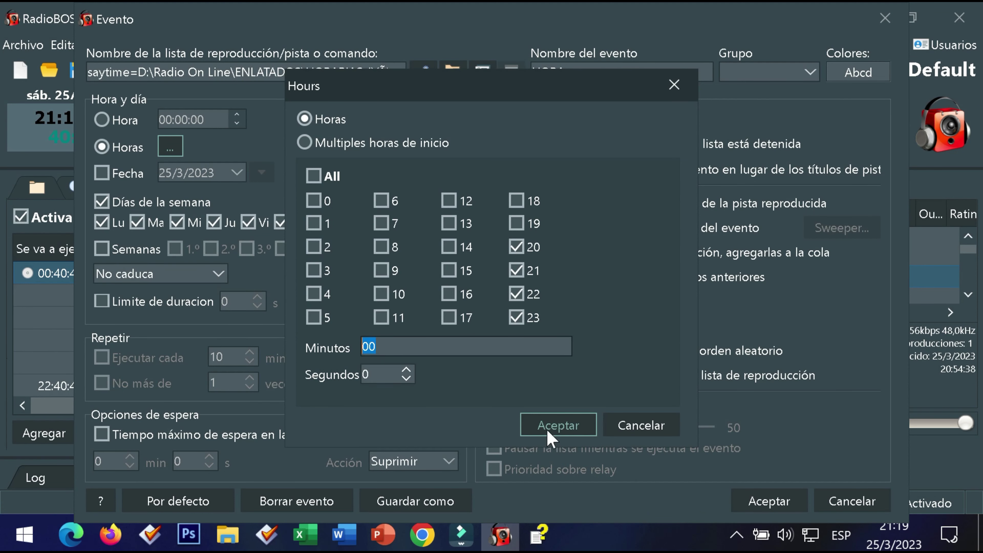
click(641, 425)
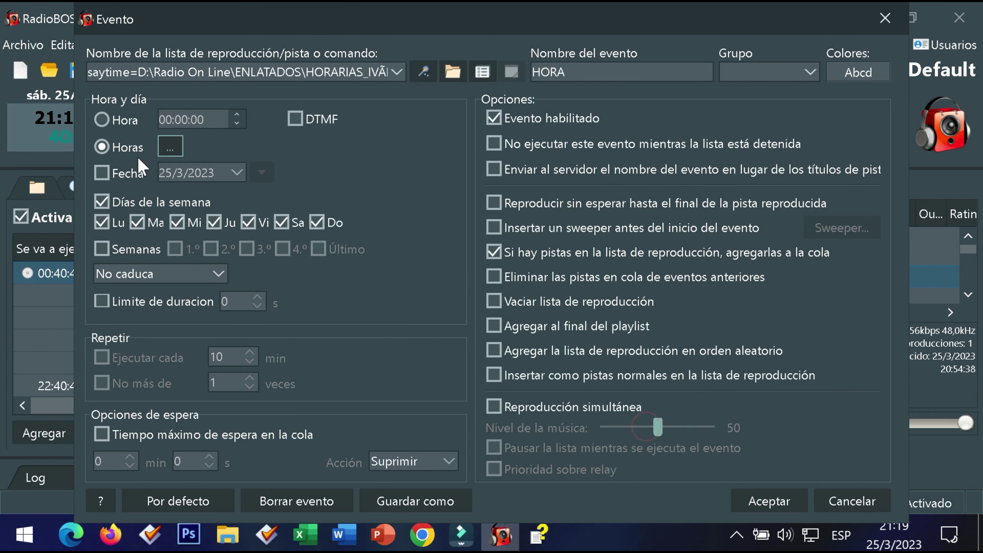
click(885, 18)
Duplicate the HORA event and name the copy HORA 15.
right_click(82, 275)
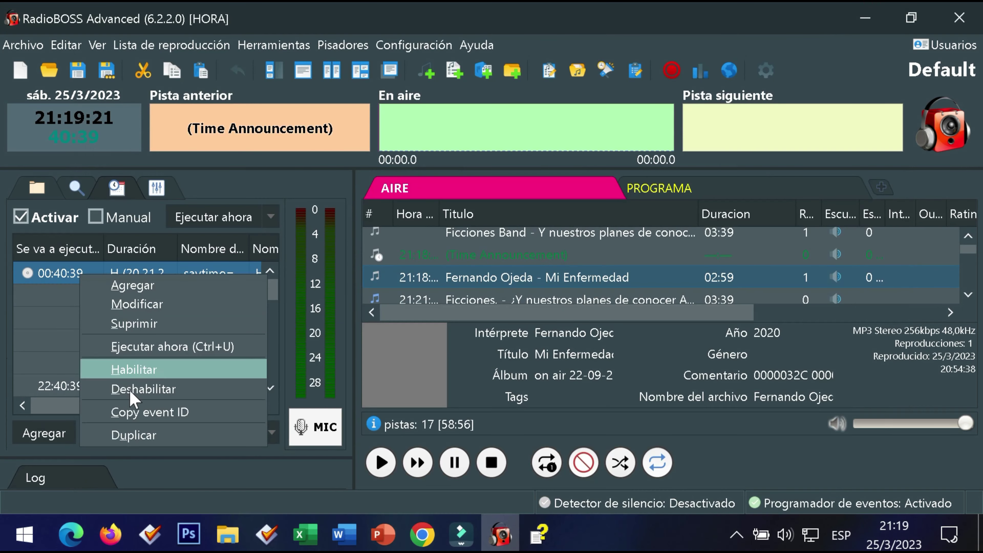
click(138, 440)
click(112, 433)
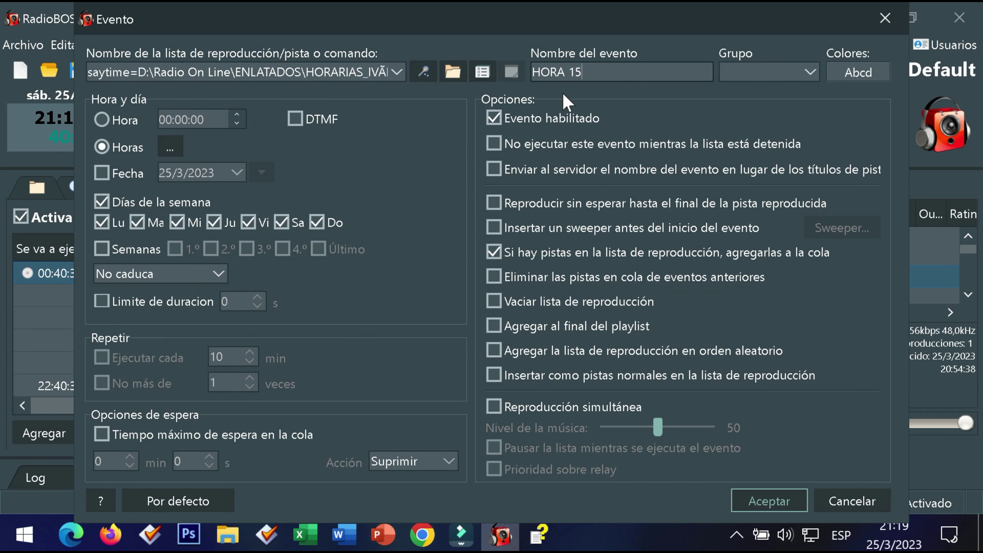
Set the start minute of the HORA 15 event to 15 for its selected hours and save the event.
click(169, 148)
double_click(374, 346)
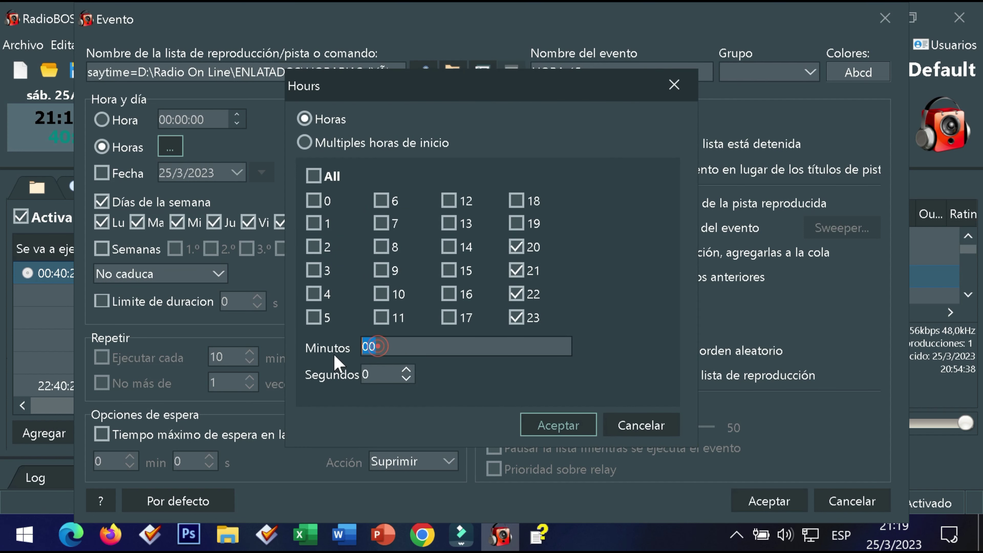
text(15)
click(558, 425)
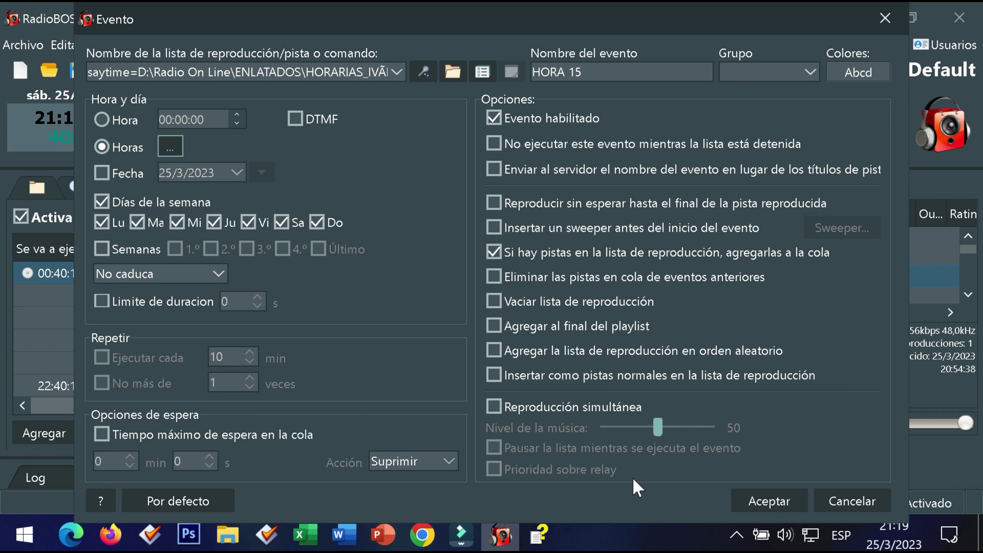
click(776, 505)
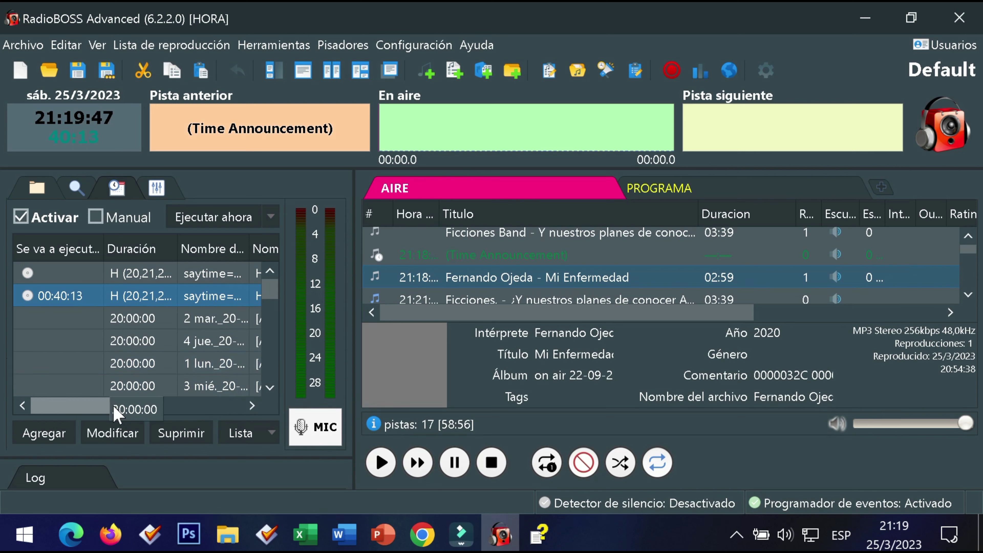
Select the HORA 15 event in the event list and widen the file name column.
click(40, 272)
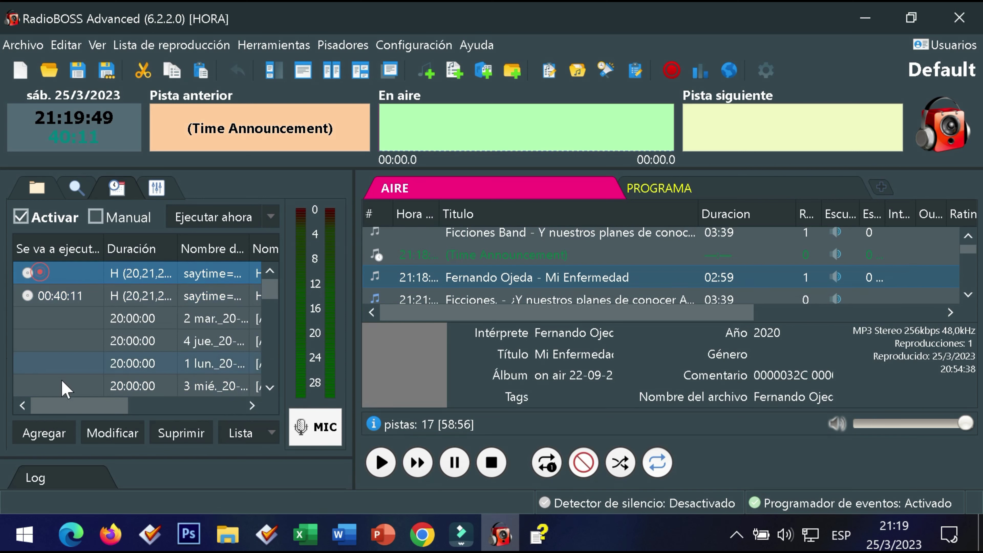
drag(116, 407, 171, 419)
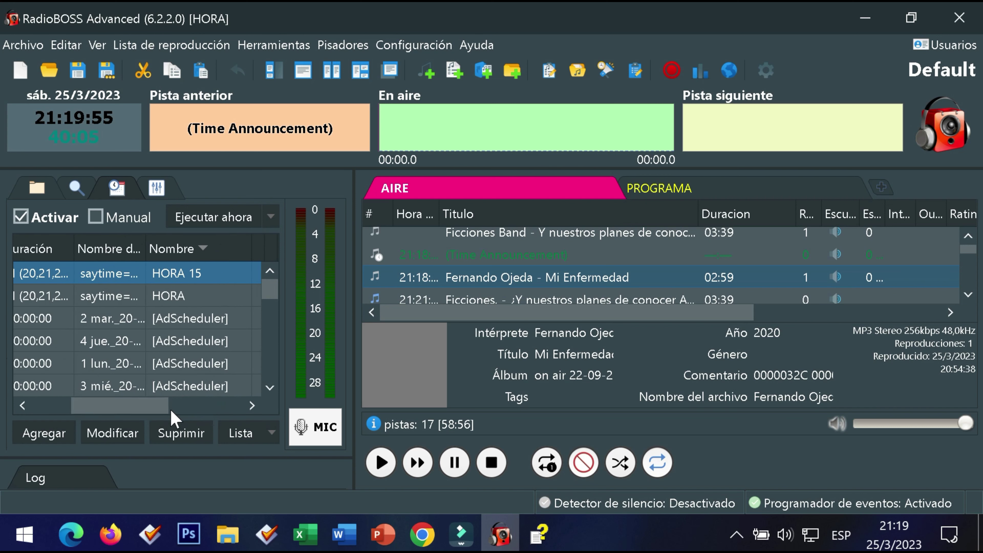
drag(146, 245, 168, 244)
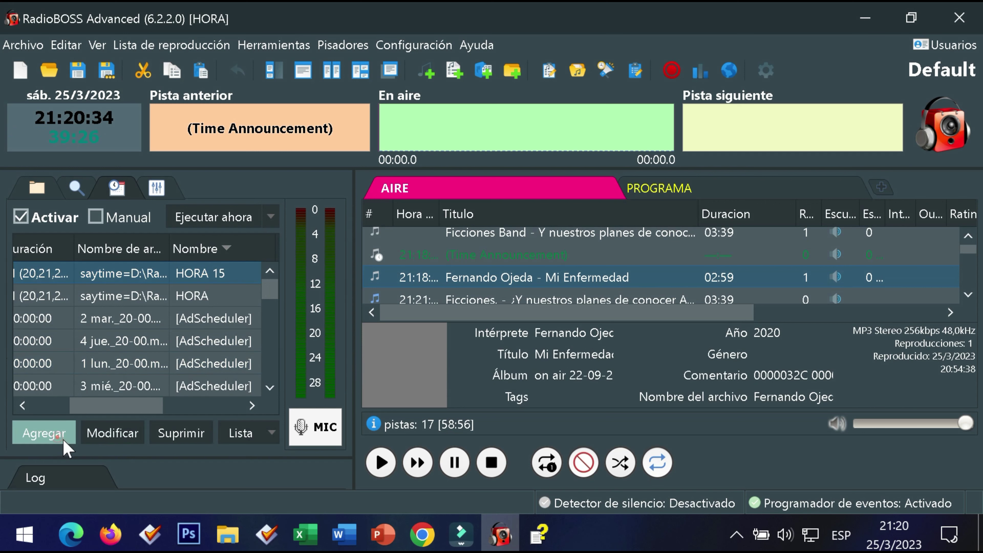
Open Playlist Generator Pro and look over the LAT and PISADOR categories of the PRUEBA preset.
click(171, 45)
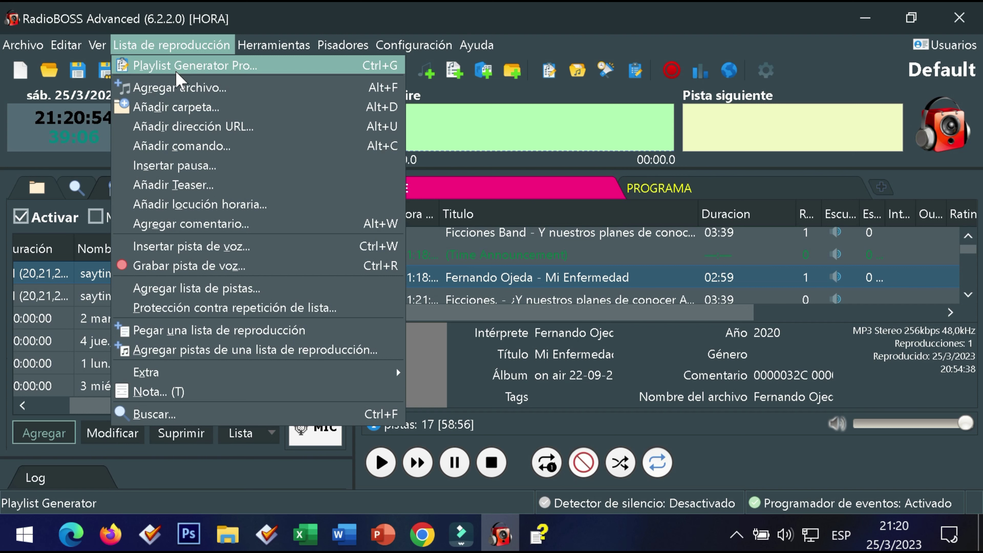
click(176, 66)
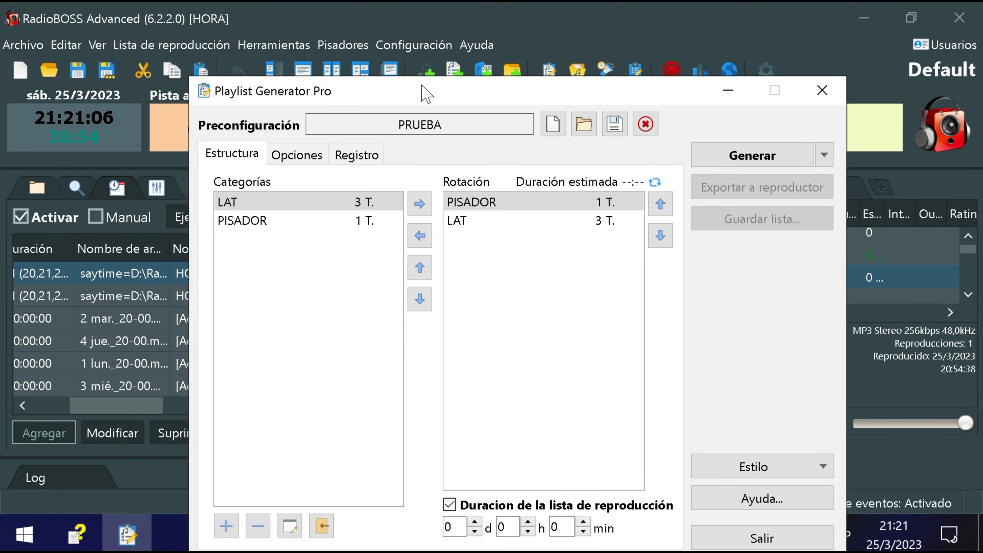
drag(420, 86, 423, 66)
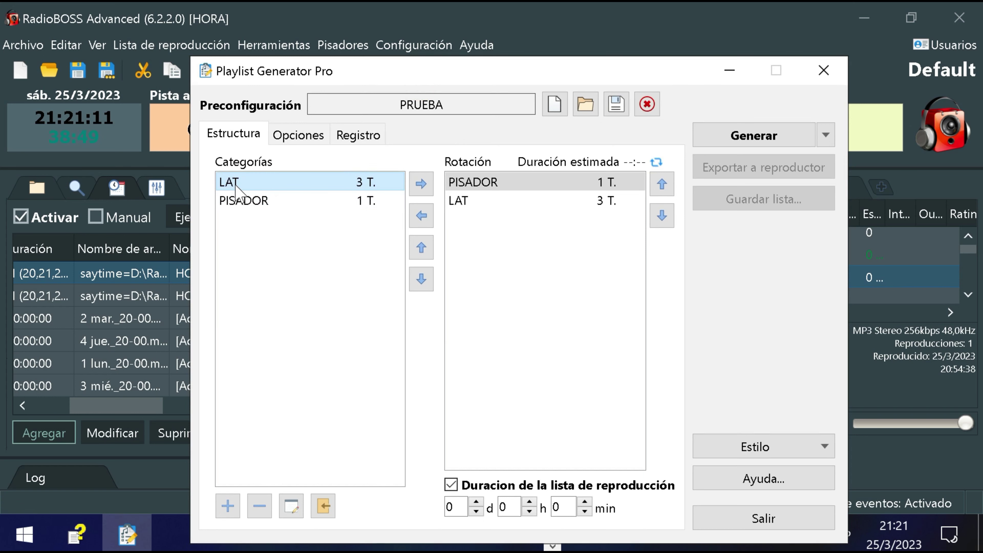
click(240, 201)
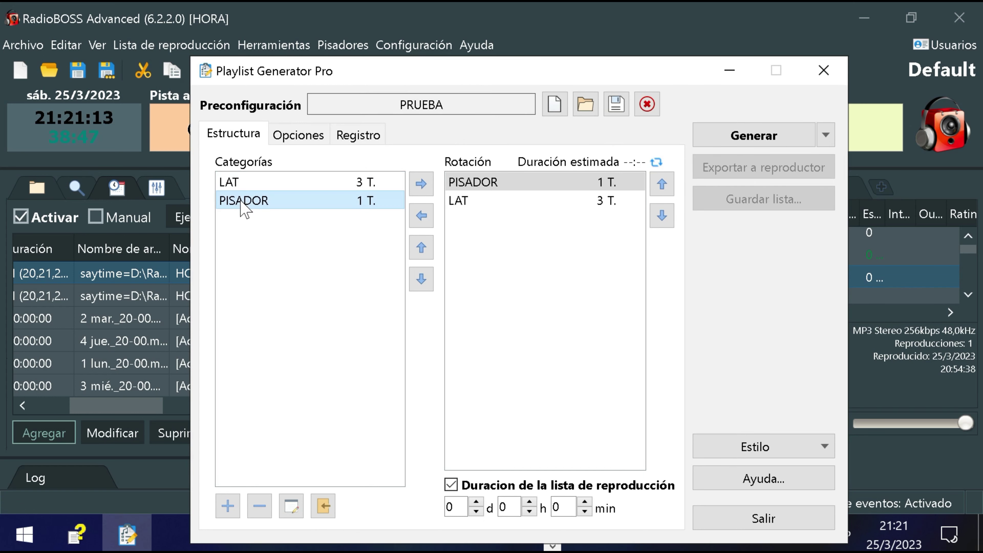
click(236, 183)
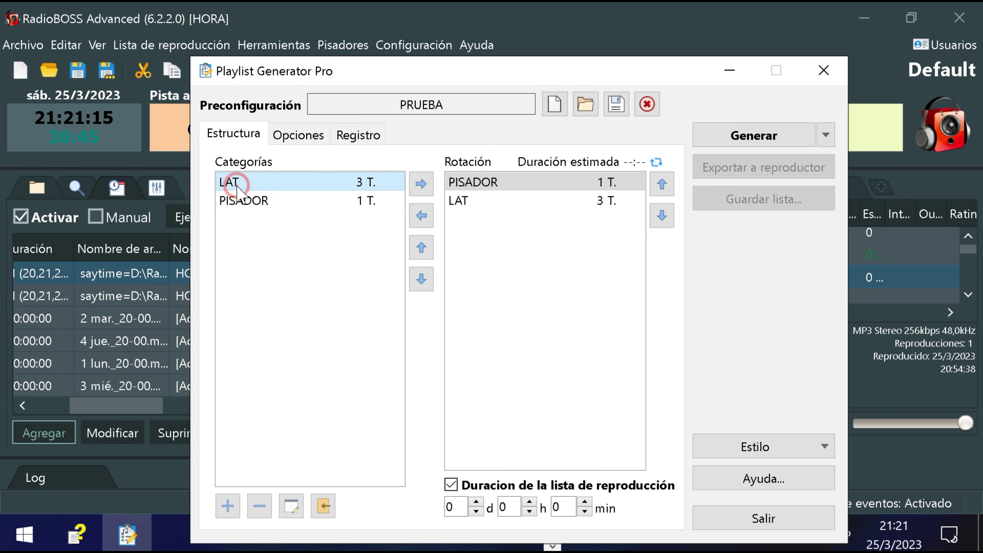
Review the LAT category's duration in its general settings and accept them.
double_click(236, 185)
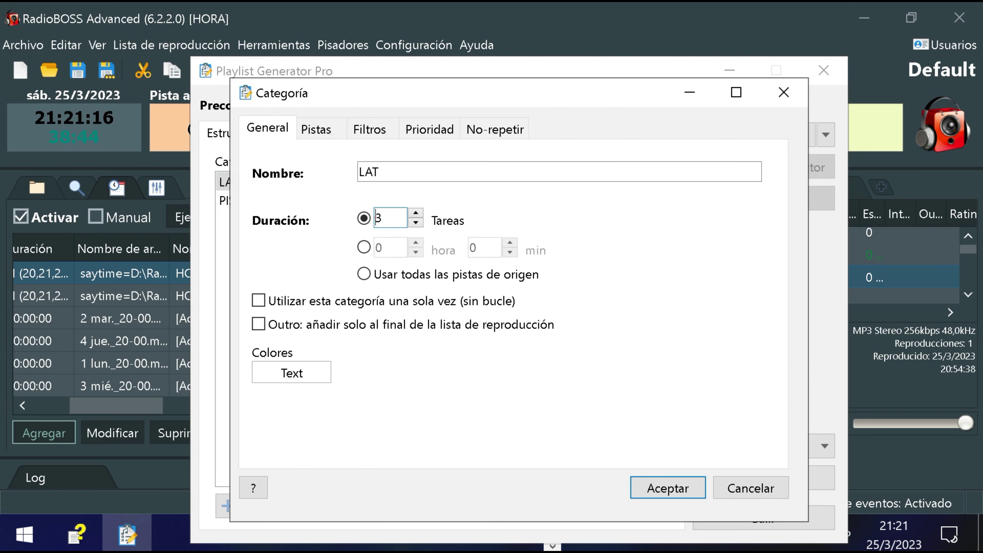
double_click(375, 218)
click(681, 487)
click(225, 218)
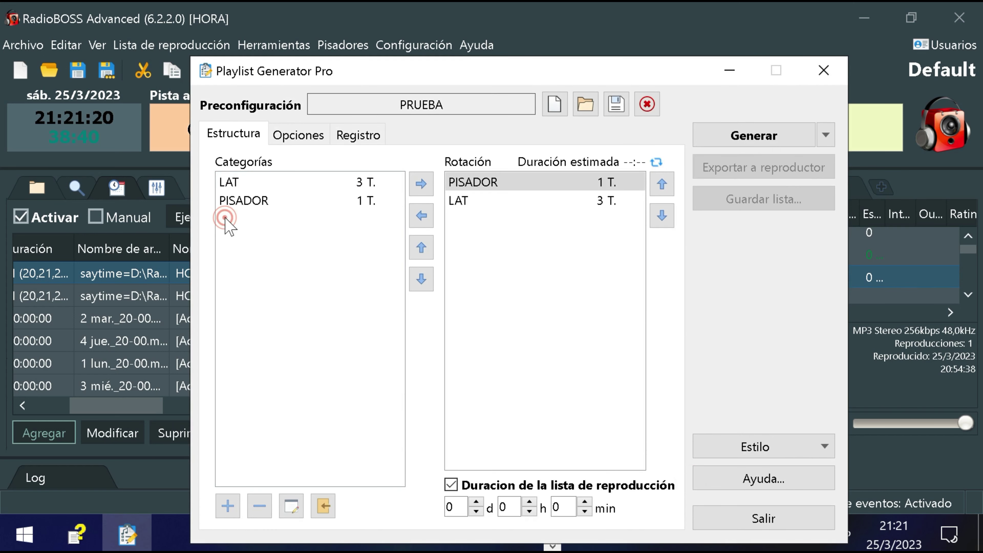
Review the PISADOR and LAT entries in the rotation and generate a playlist from the PRUEBA preset.
click(236, 203)
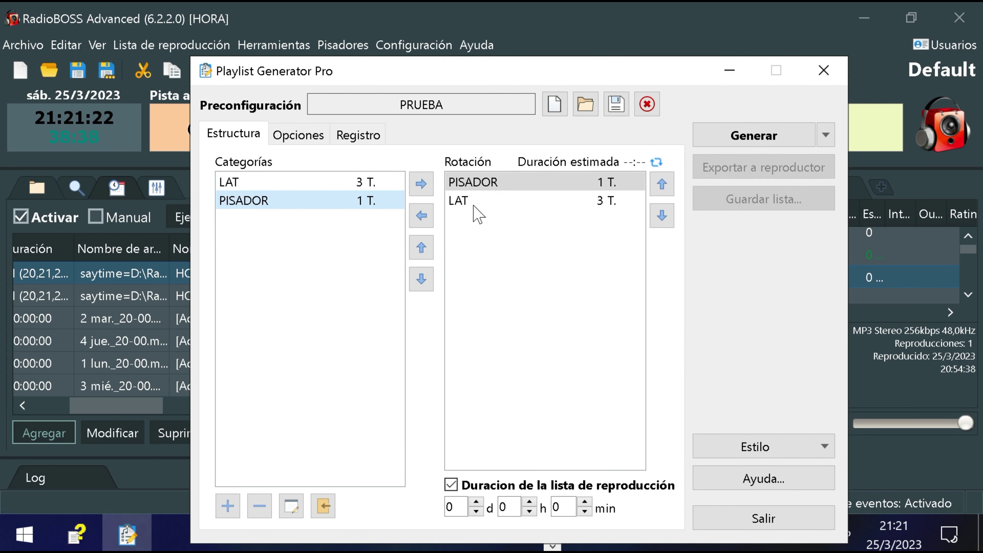
click(473, 183)
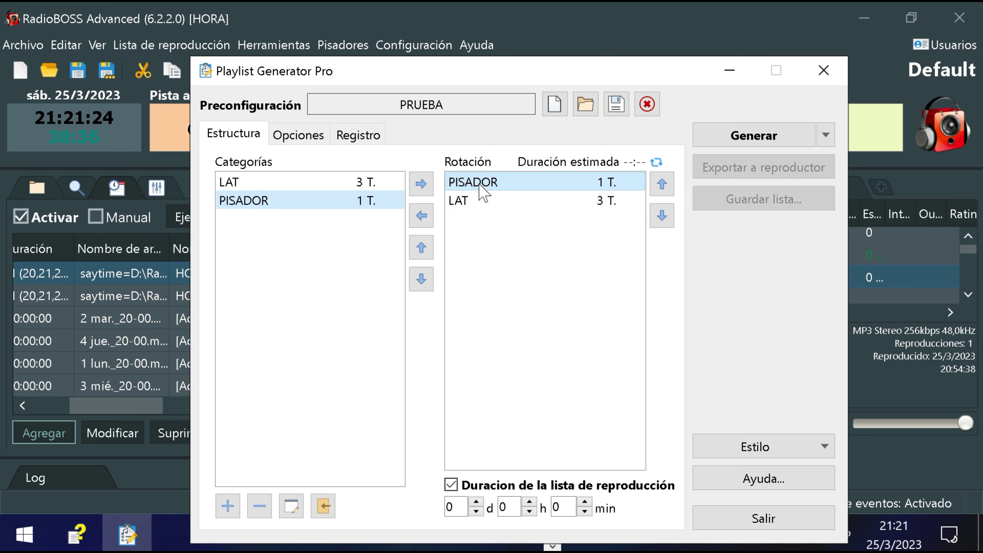
click(477, 201)
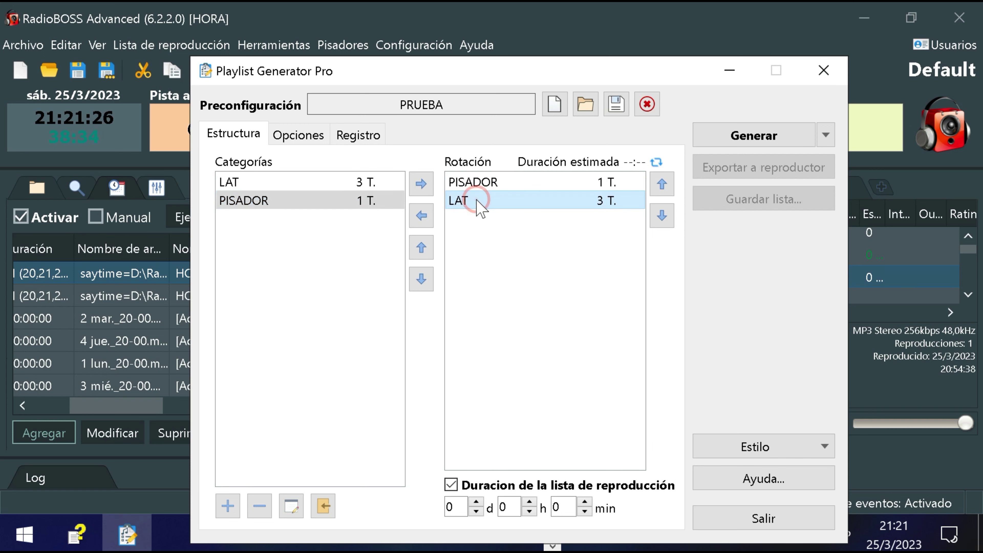
click(707, 143)
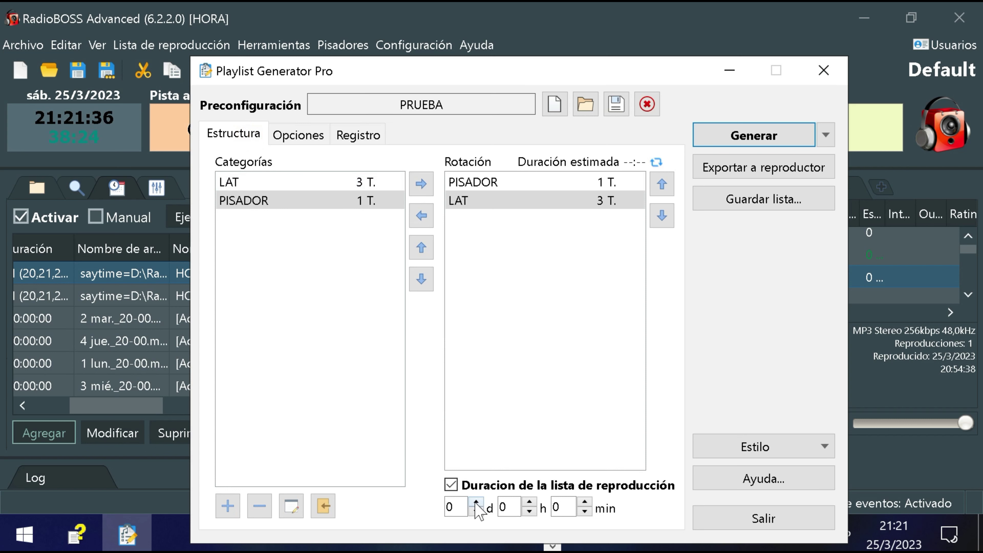
Open the LAT category's no-repeat rules and set it to ignore the track/artist no-repeat options.
click(603, 202)
double_click(298, 187)
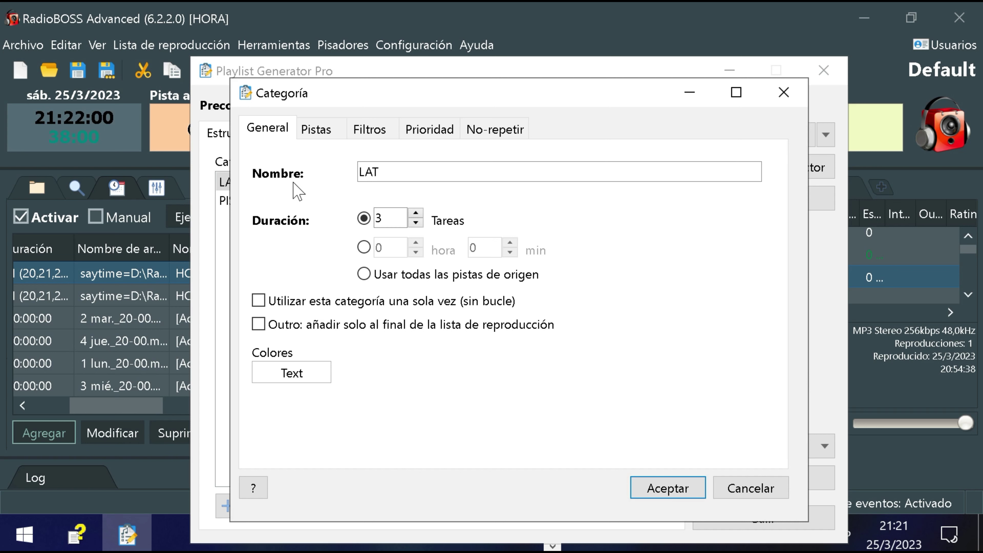
click(519, 131)
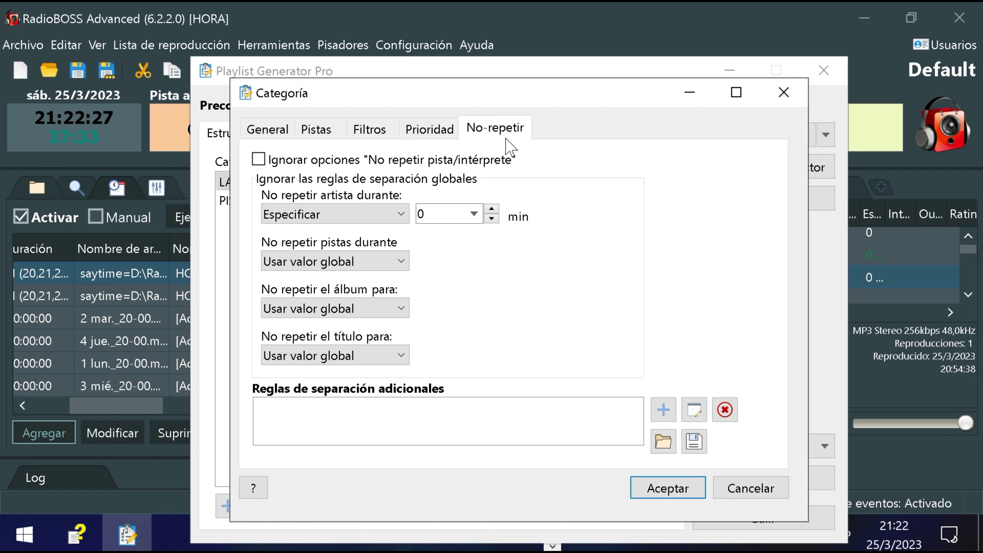
click(260, 163)
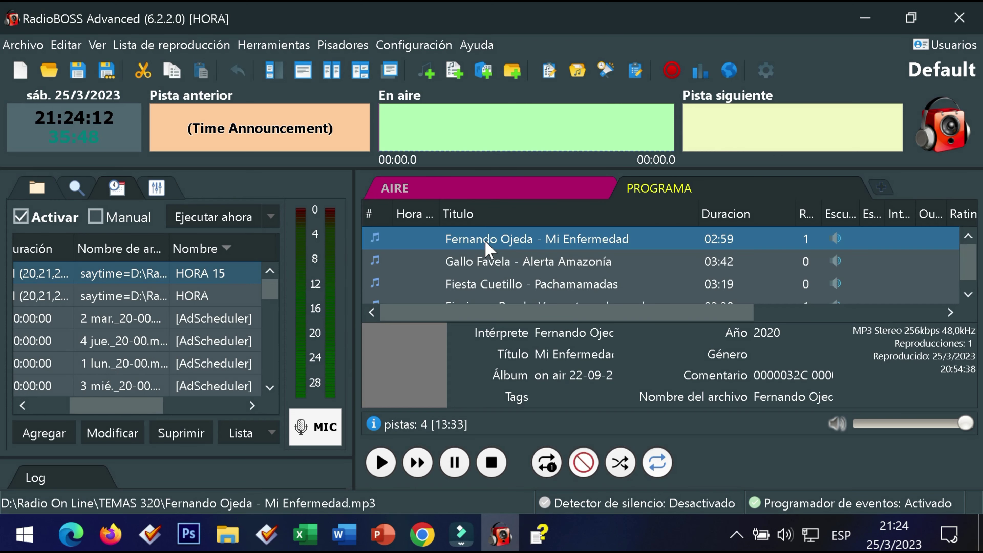
Remove the first track from the PROGRAMA playlist and save the playlist as an M3U file named PRUEBA DE PL.
key(Delete)
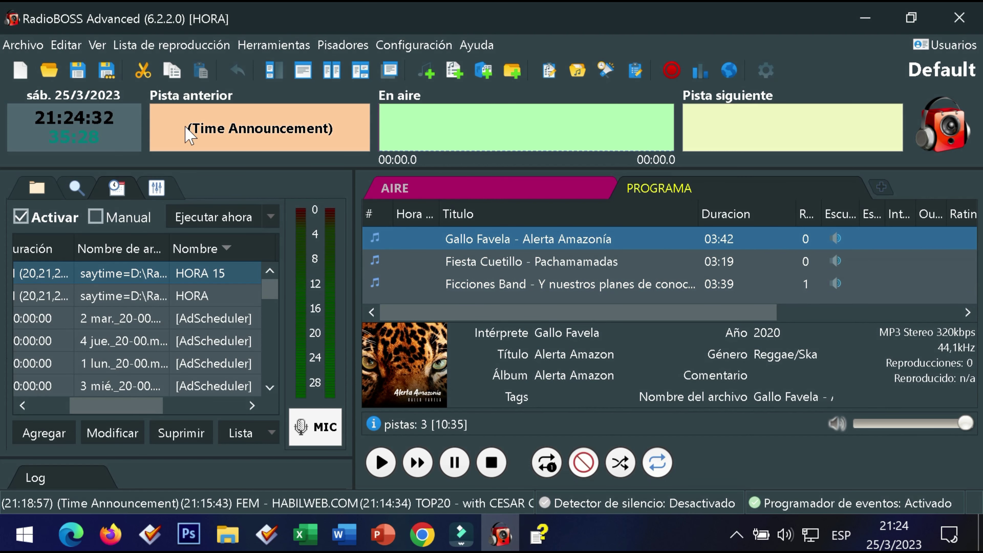
click(103, 81)
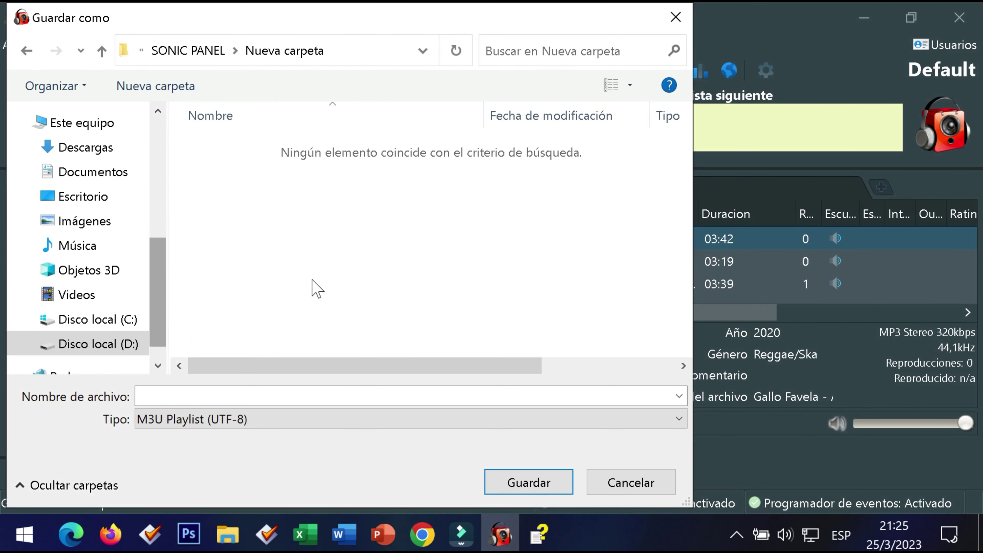
click(428, 396)
text(PRUEBA DE PL)
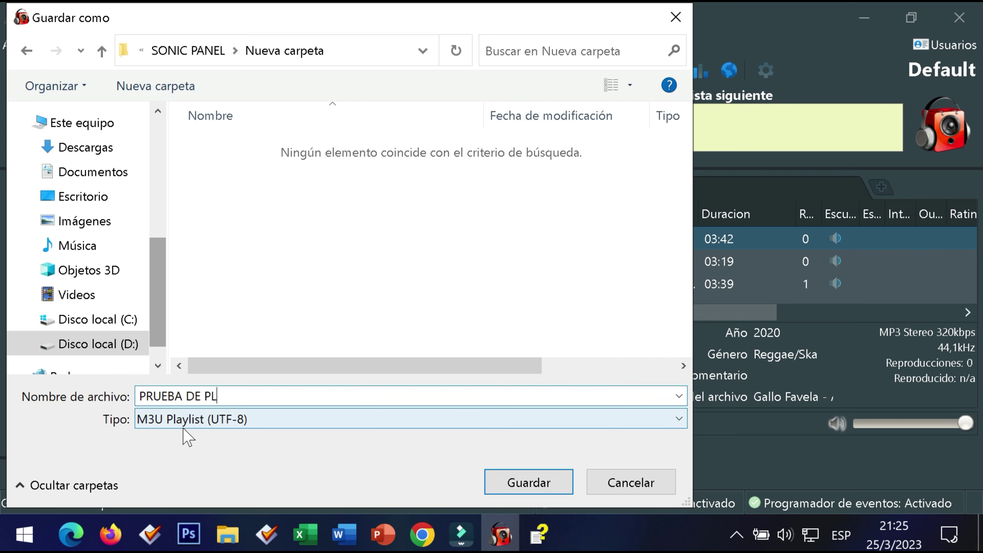
click(539, 487)
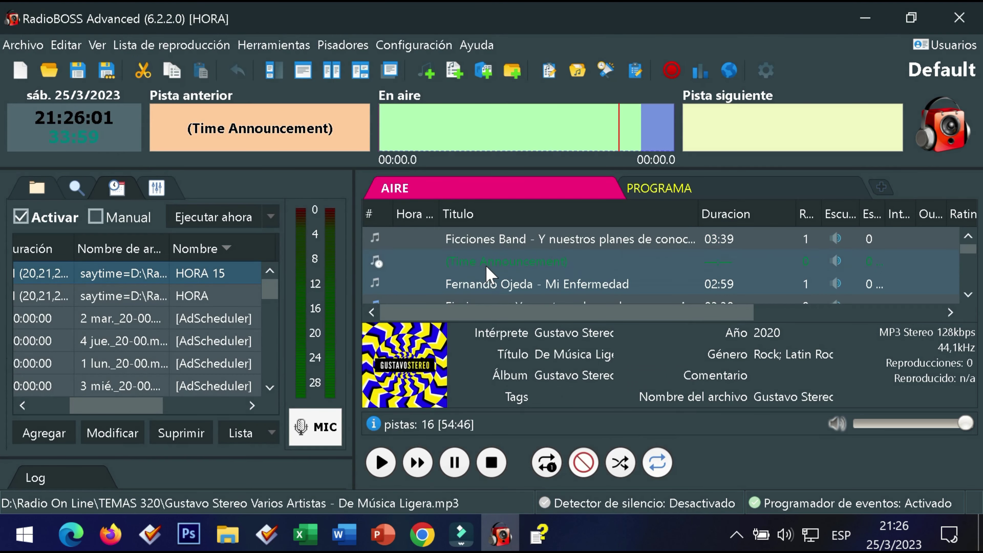
Insert the saved playlist PRUEBA DE PL into the AIRE playlist right after the track Ficciones. - Schadenfreude.
click(485, 265)
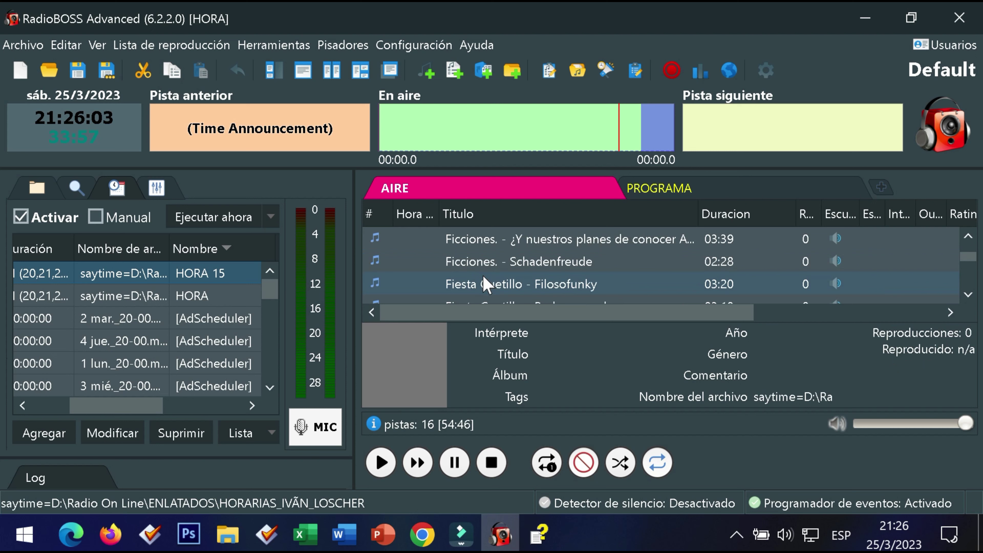
click(486, 264)
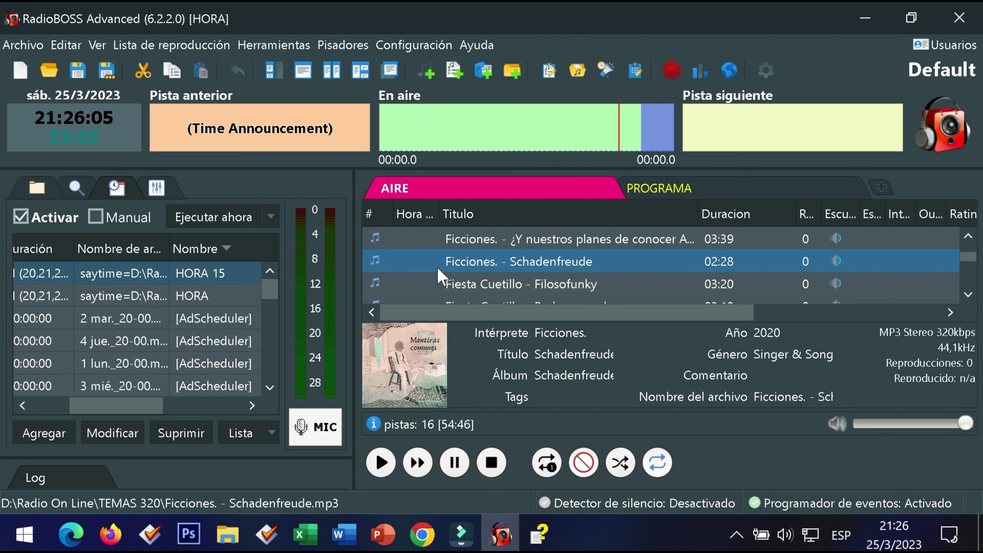
click(480, 283)
click(477, 262)
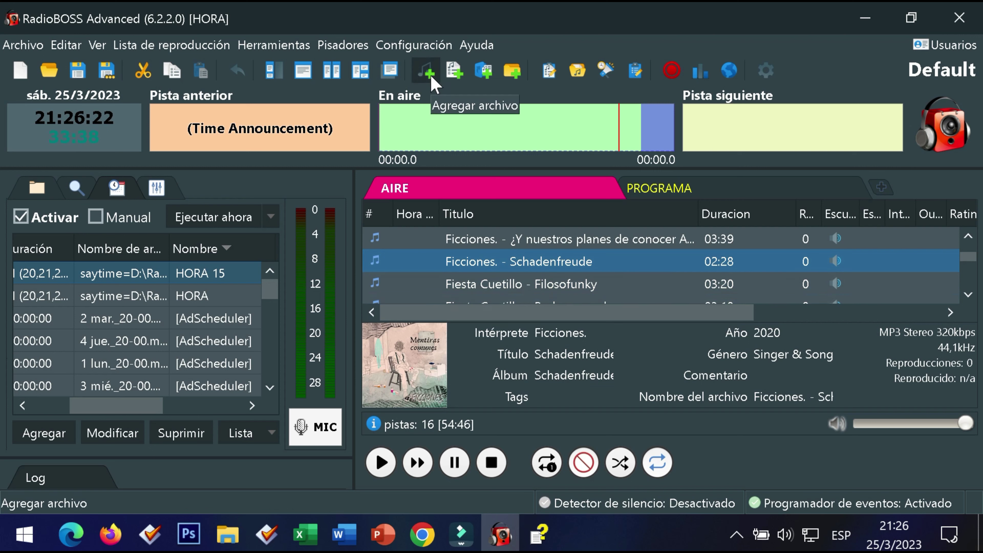
click(455, 72)
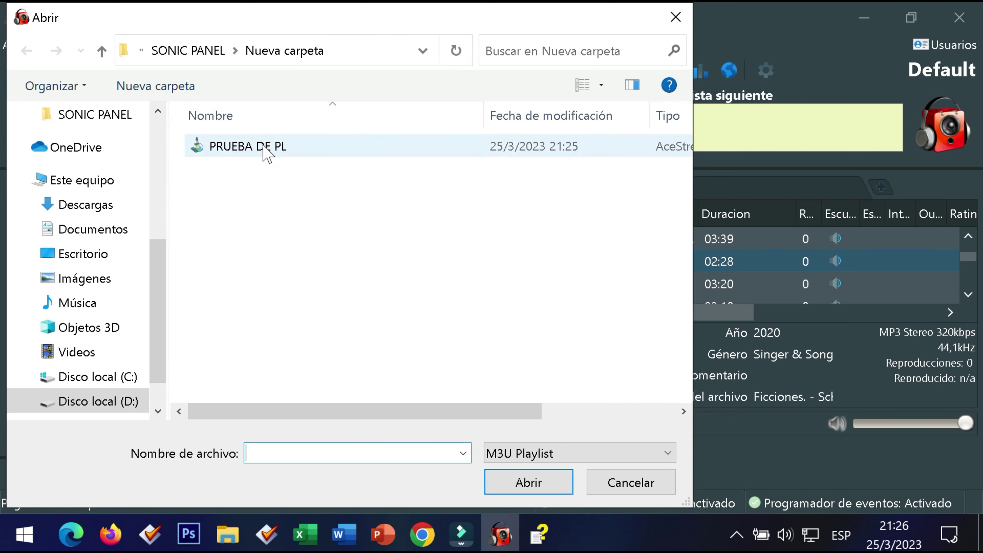
click(267, 151)
click(503, 481)
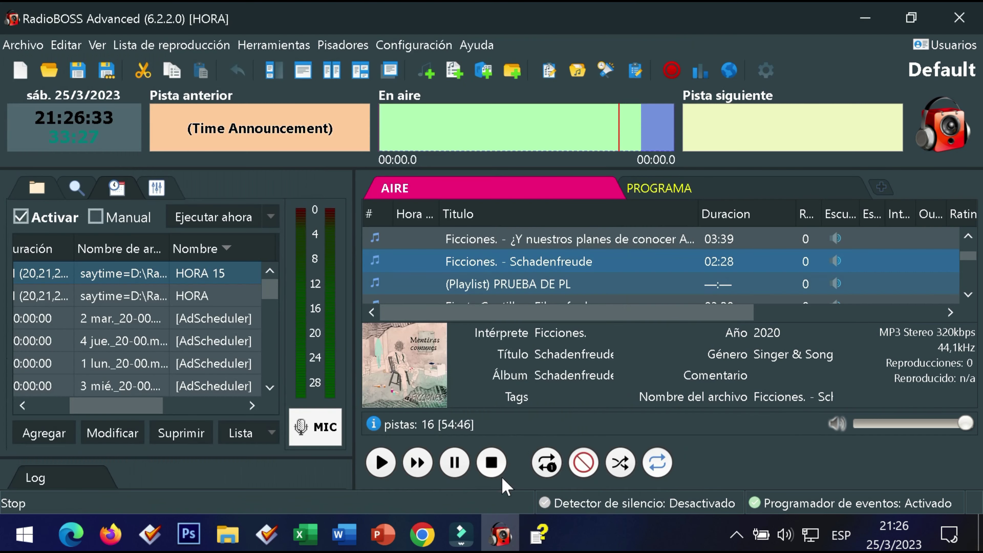
Play the inserted PRUEBA DE PL playlist to test how it expands into its tracks, and stop playback.
click(511, 284)
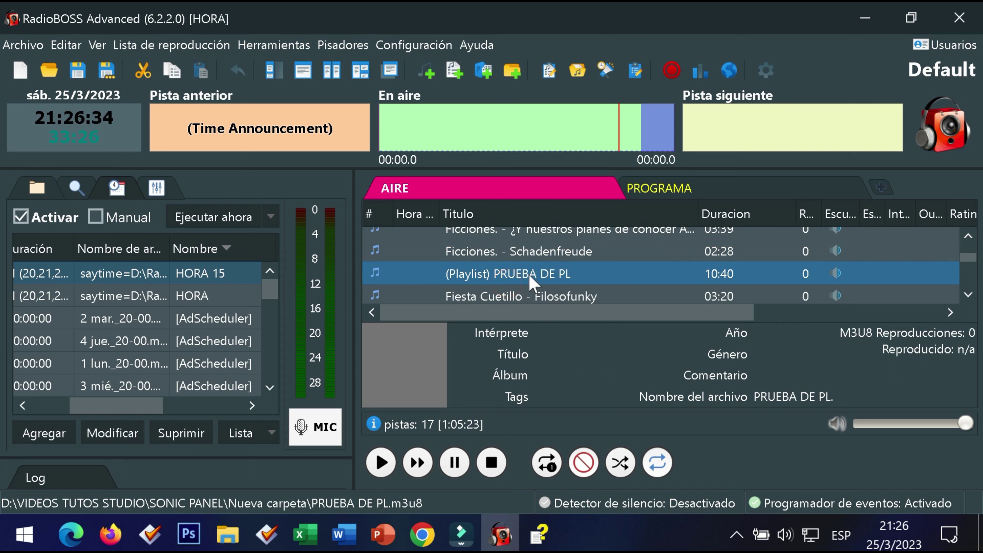
double_click(513, 278)
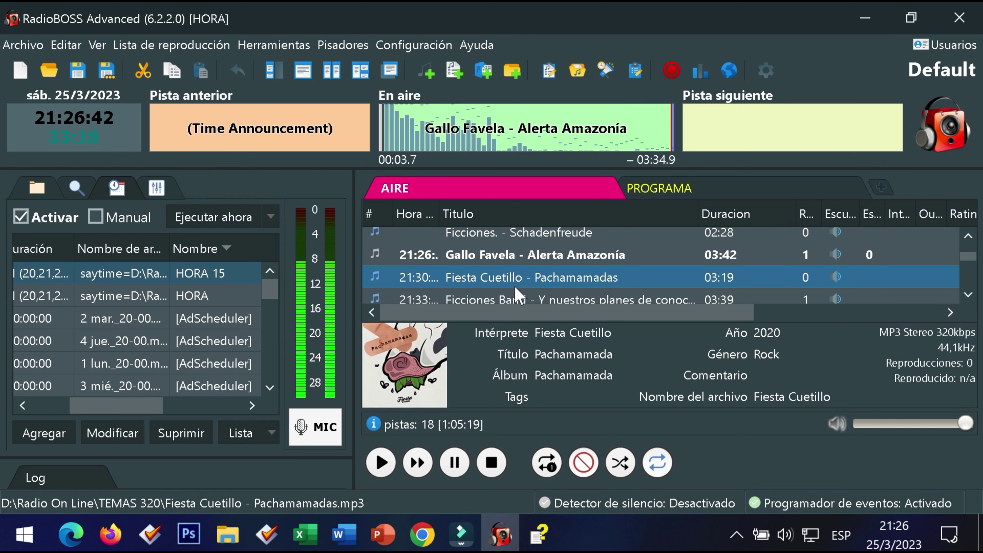
click(517, 299)
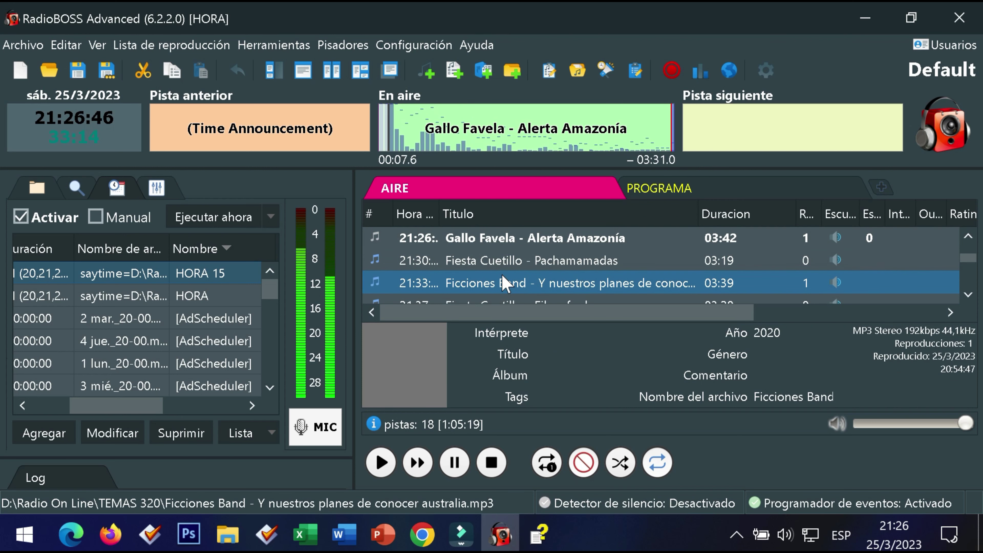
click(492, 462)
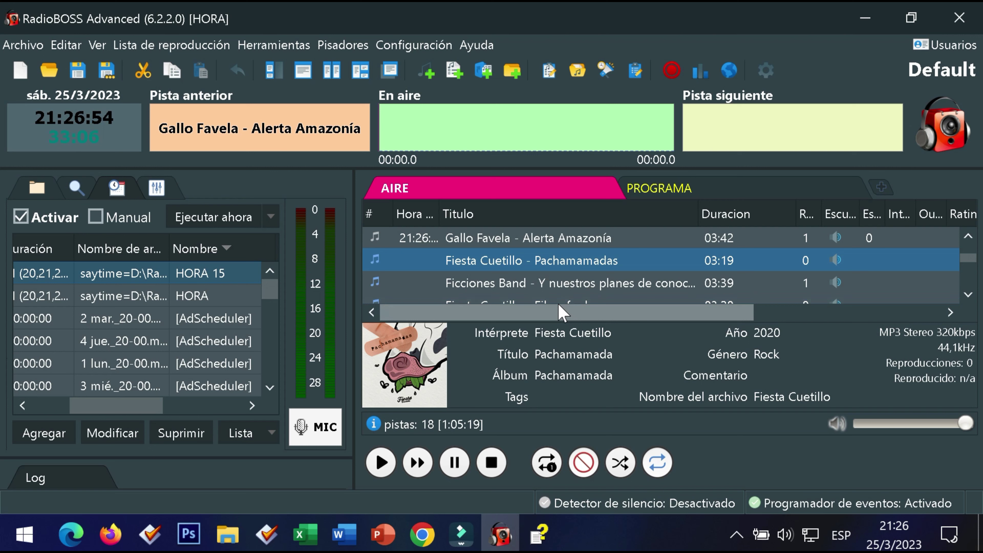
Open the crossfade settings and examine the fade-in, mix and fade-out values for Music and the Commercial file type.
click(415, 39)
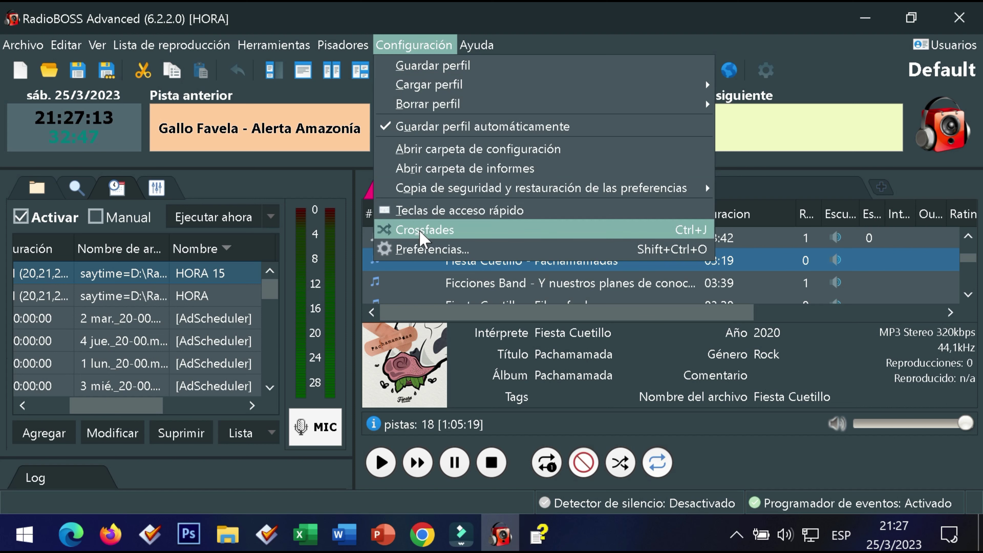
click(421, 232)
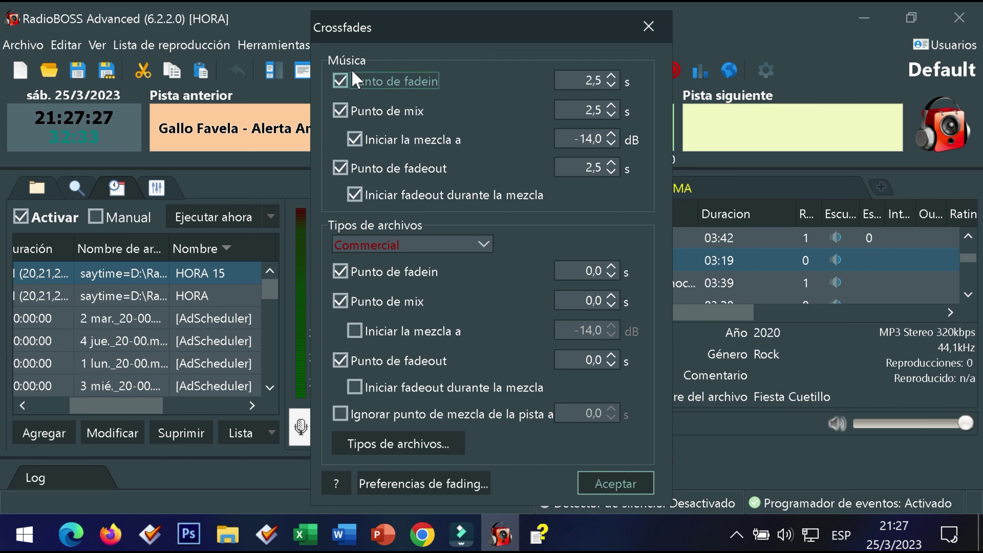
drag(394, 26, 406, 47)
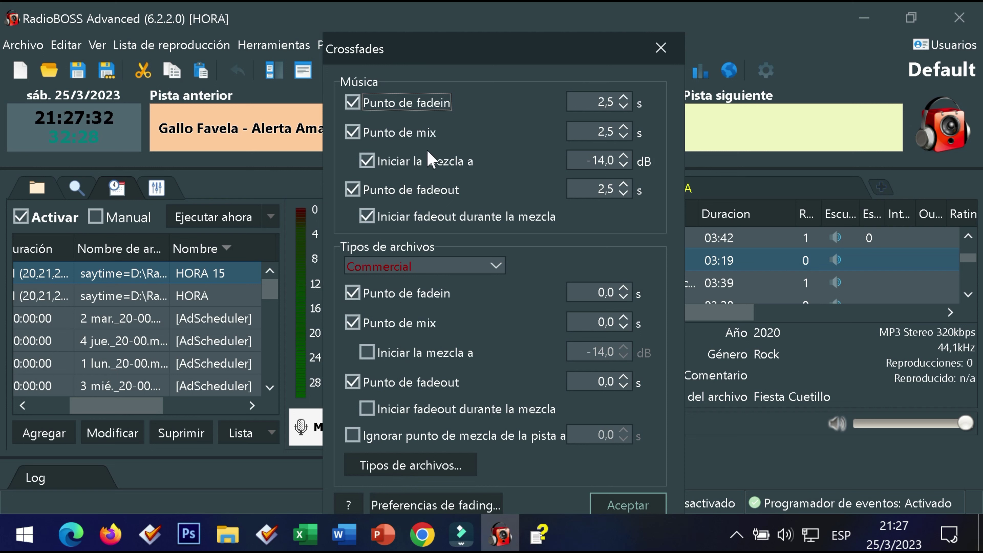
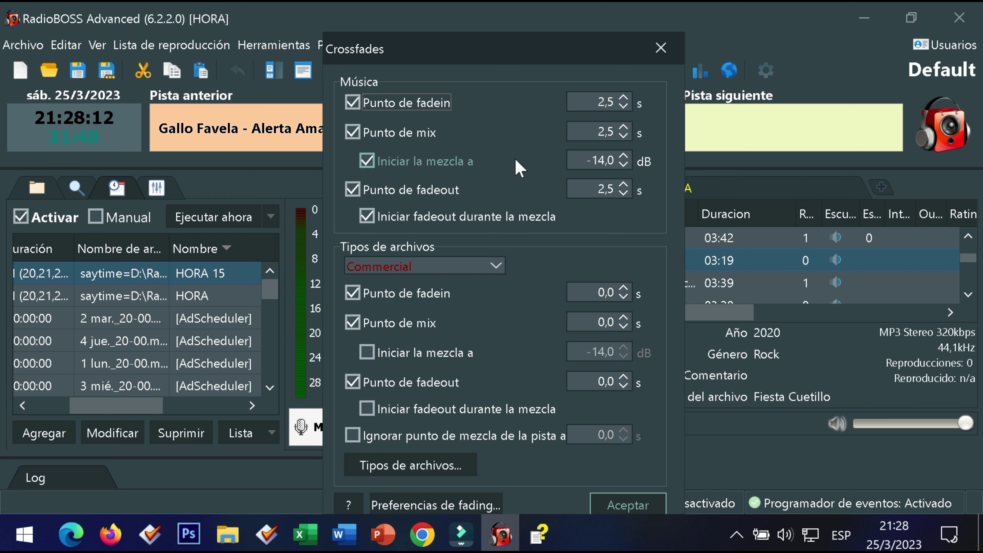
click(497, 266)
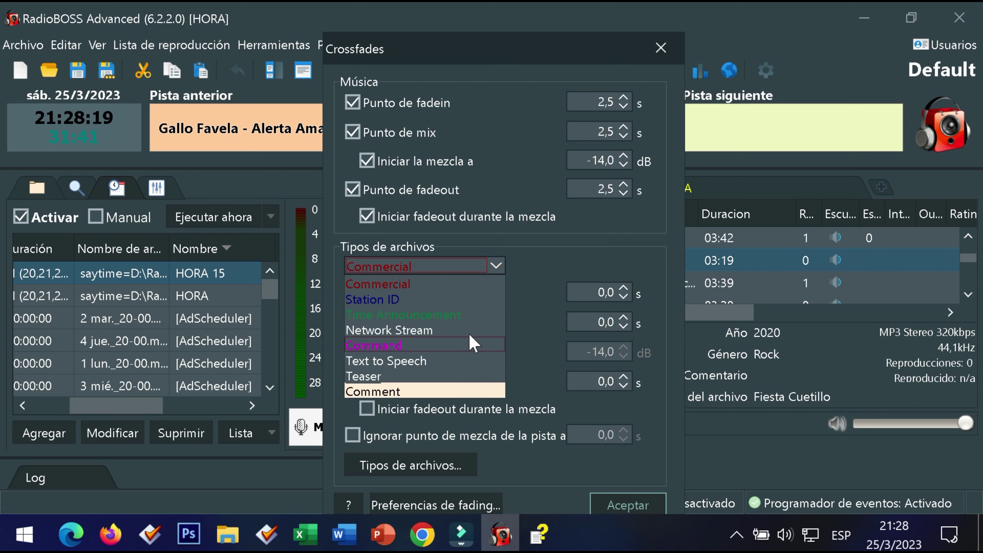
click(533, 273)
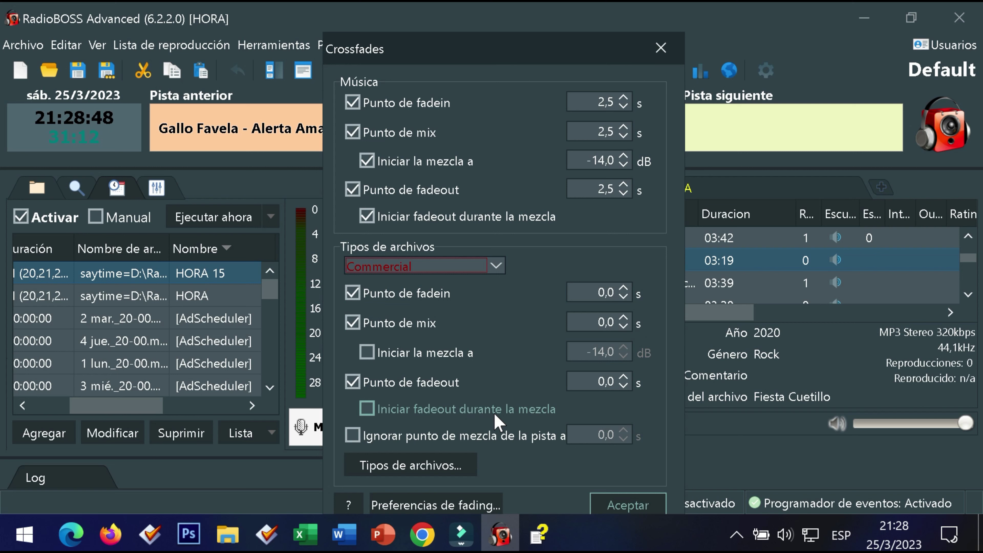
Review the crossfade values of the Station ID, Time Announcement and Command file types, and accept the crossfade settings.
click(496, 266)
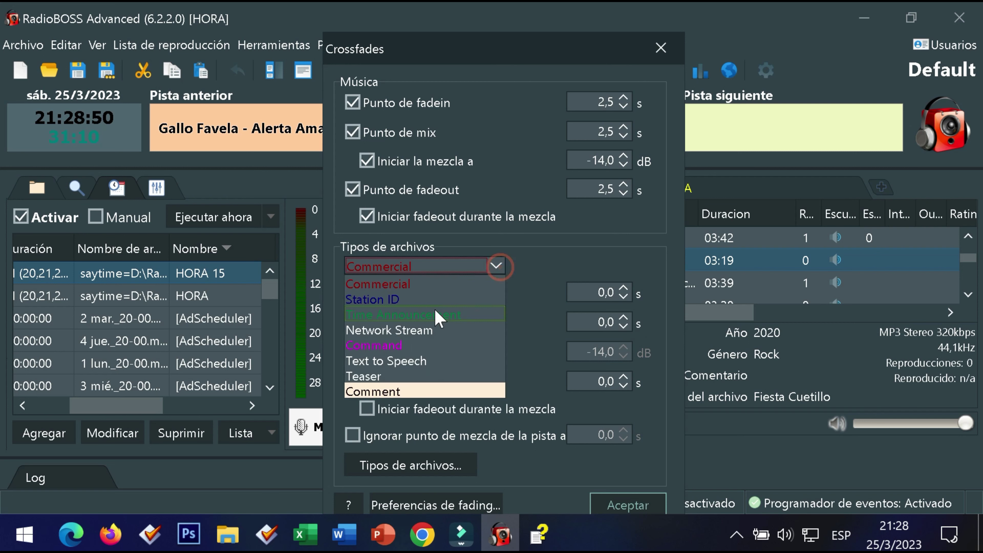
click(384, 300)
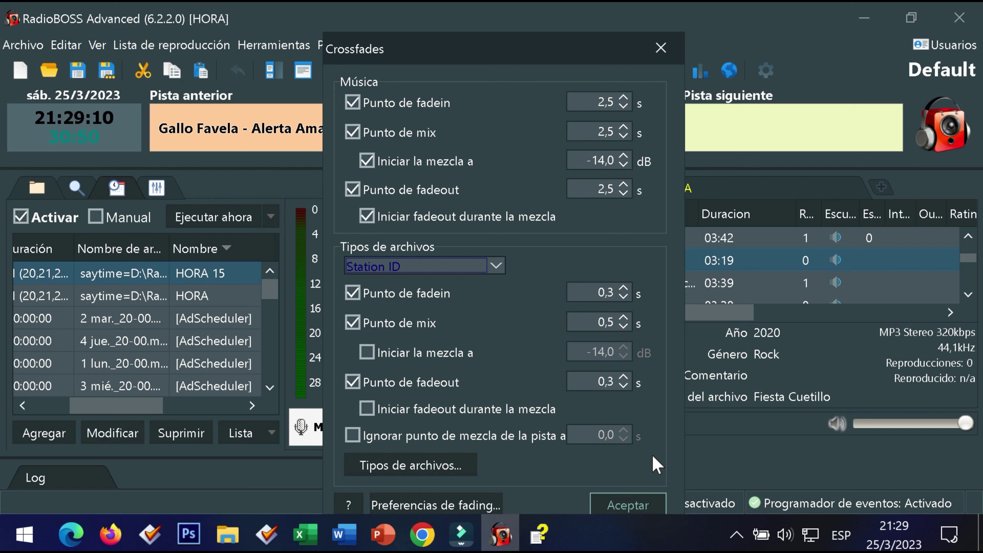
click(496, 266)
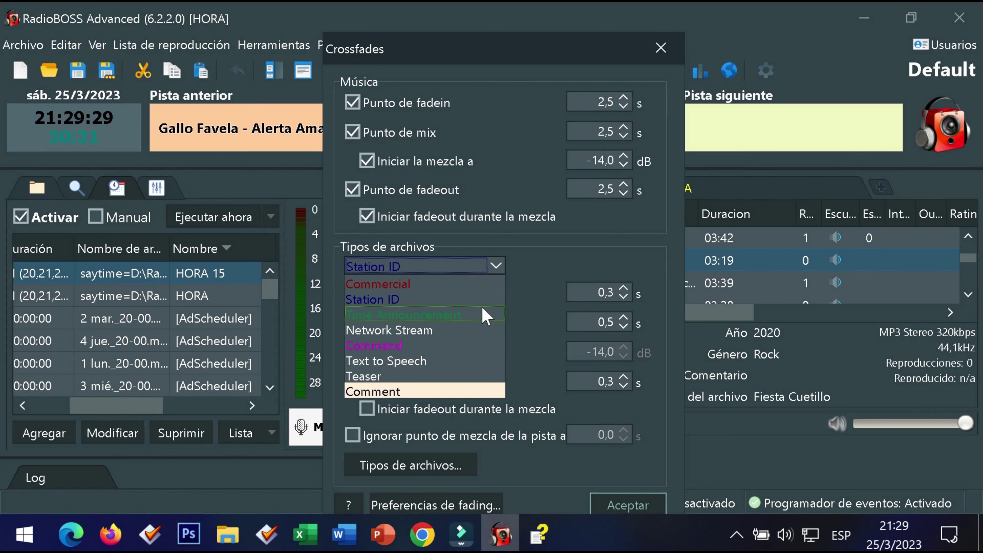
click(485, 315)
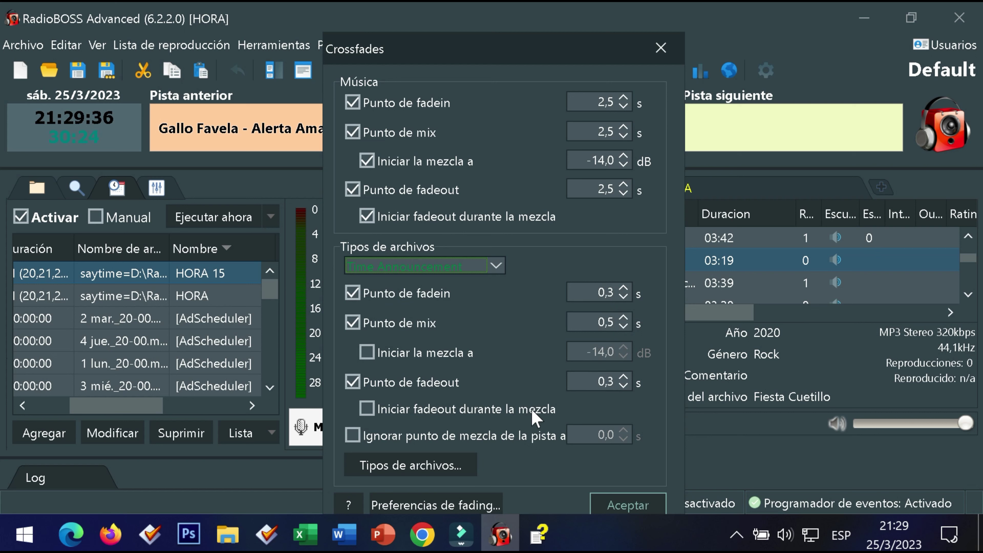
click(497, 267)
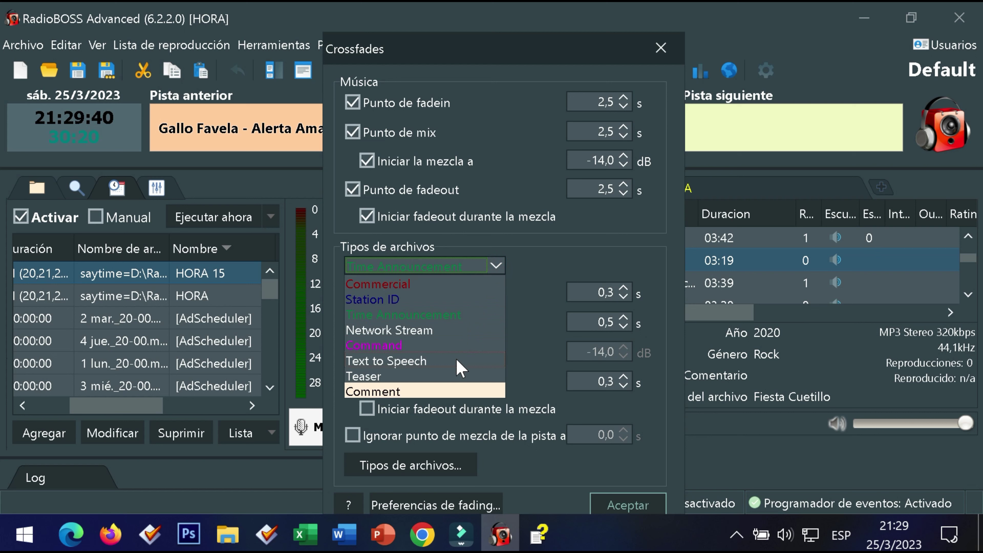
click(451, 346)
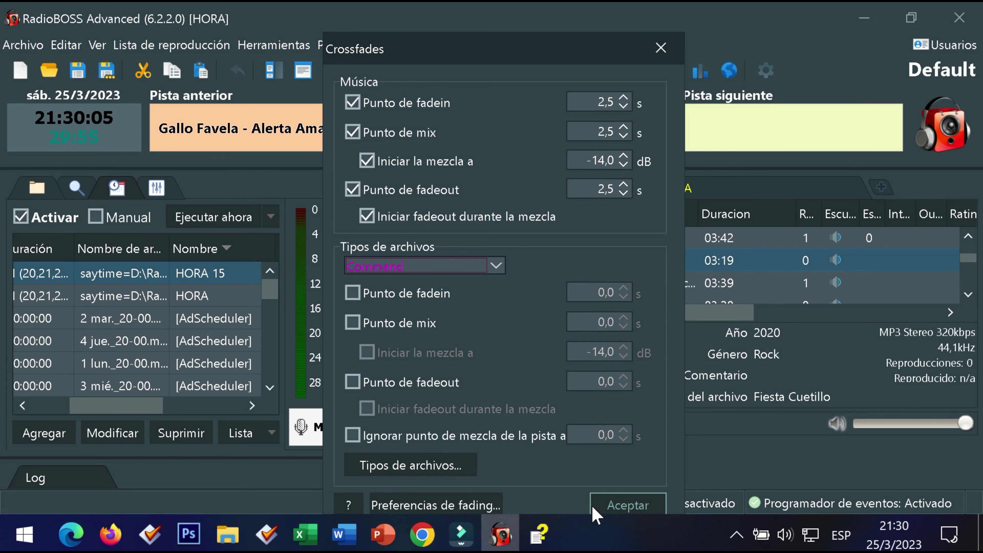
click(592, 508)
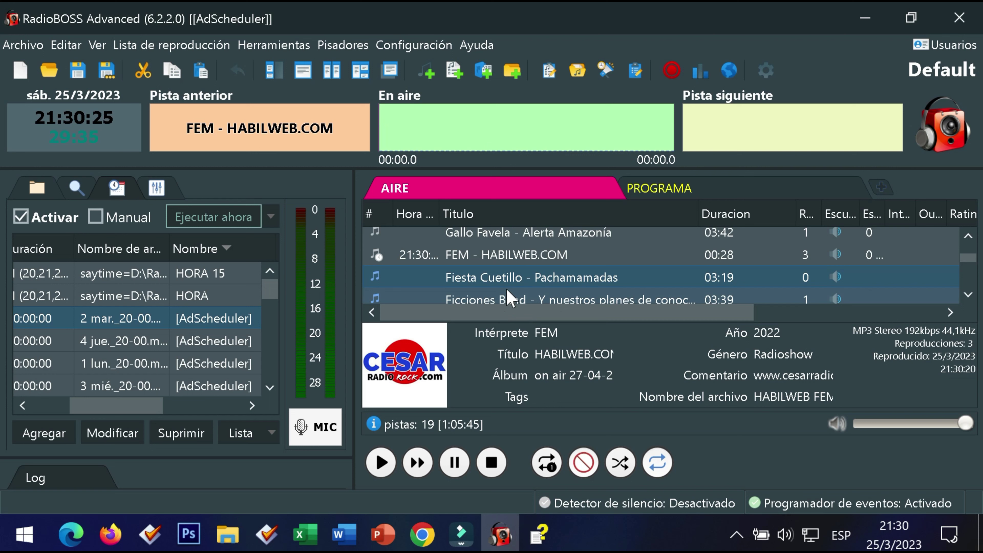
Set the file type of the FEM - HABILWEB.COM track in the AIRE playlist to Commercial.
click(510, 233)
click(500, 250)
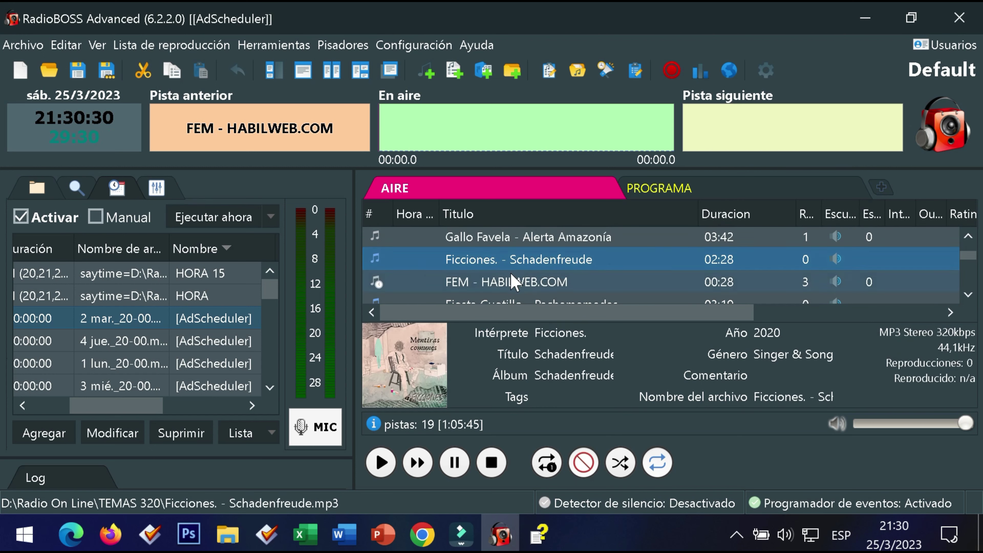
click(515, 282)
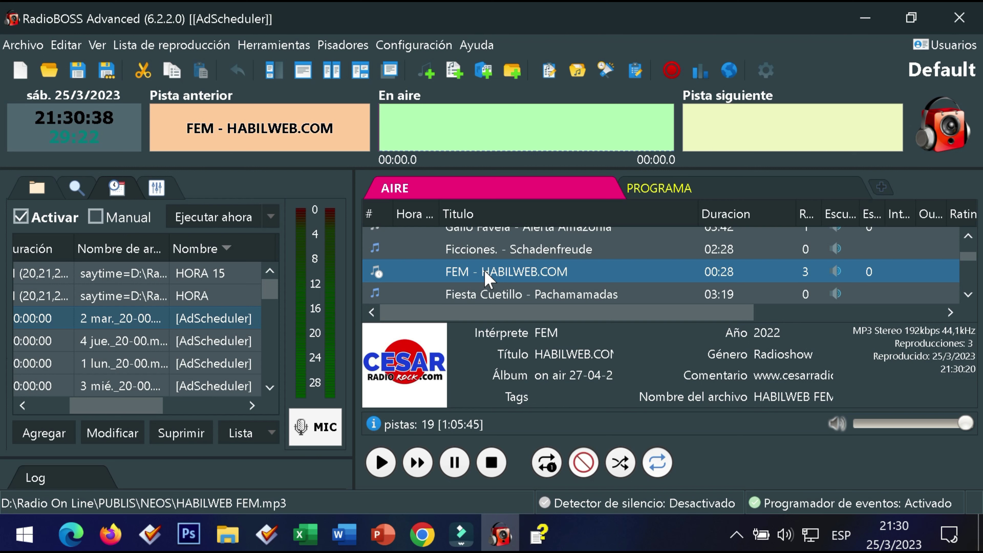
right_click(485, 273)
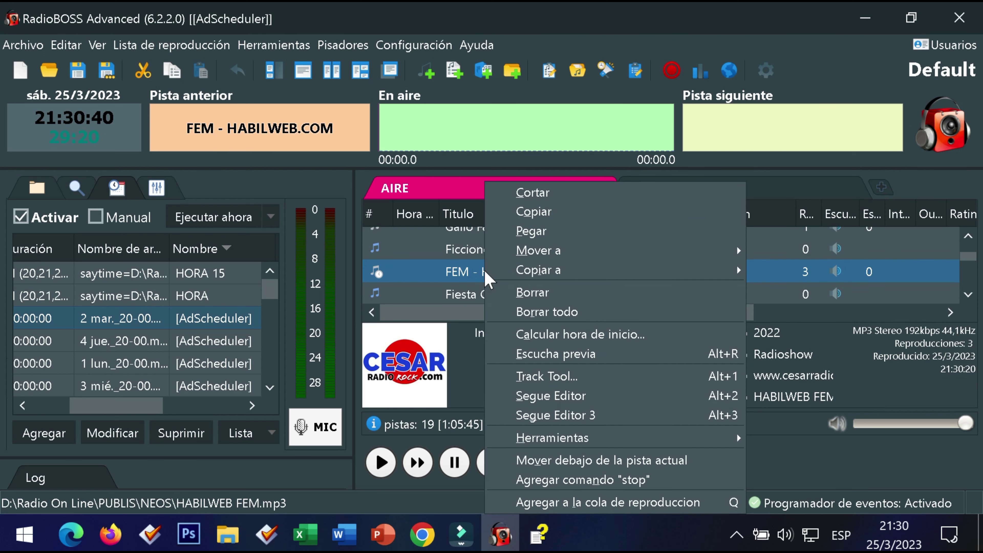
mouse_move(541, 446)
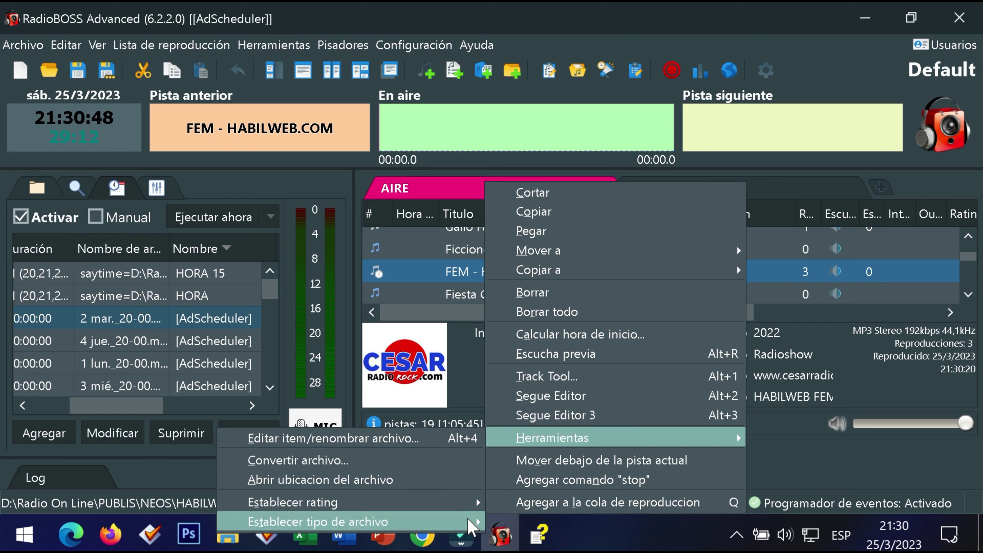
mouse_move(471, 527)
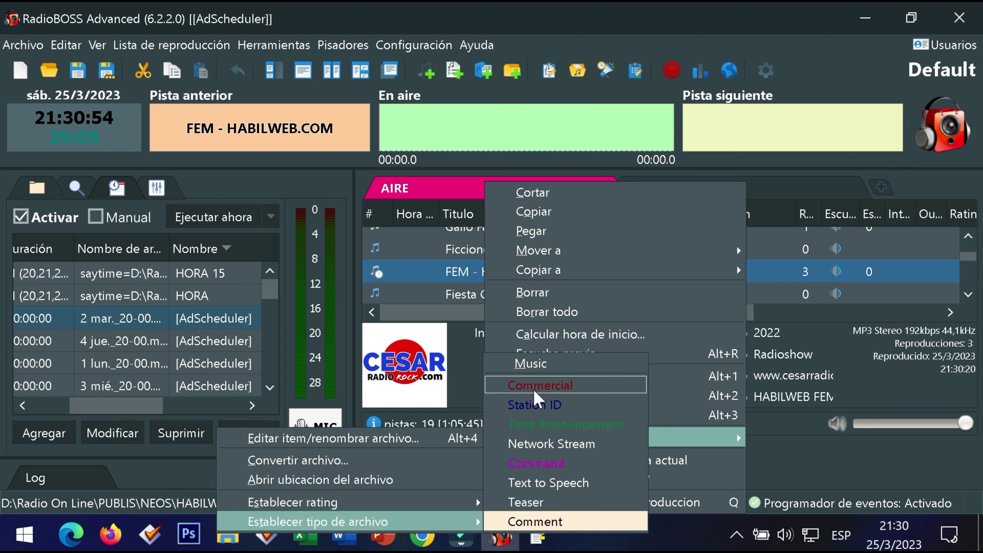
click(552, 388)
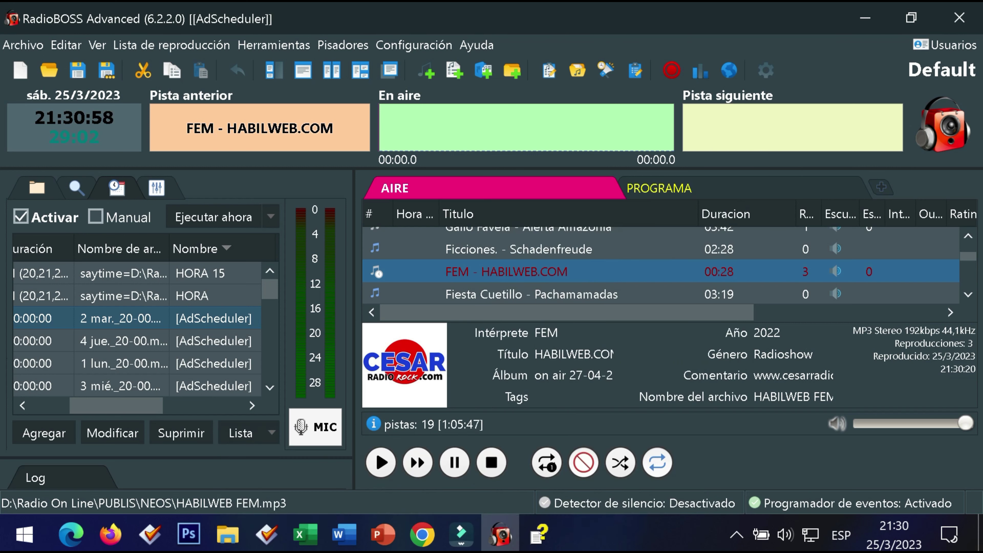
click(542, 297)
click(520, 269)
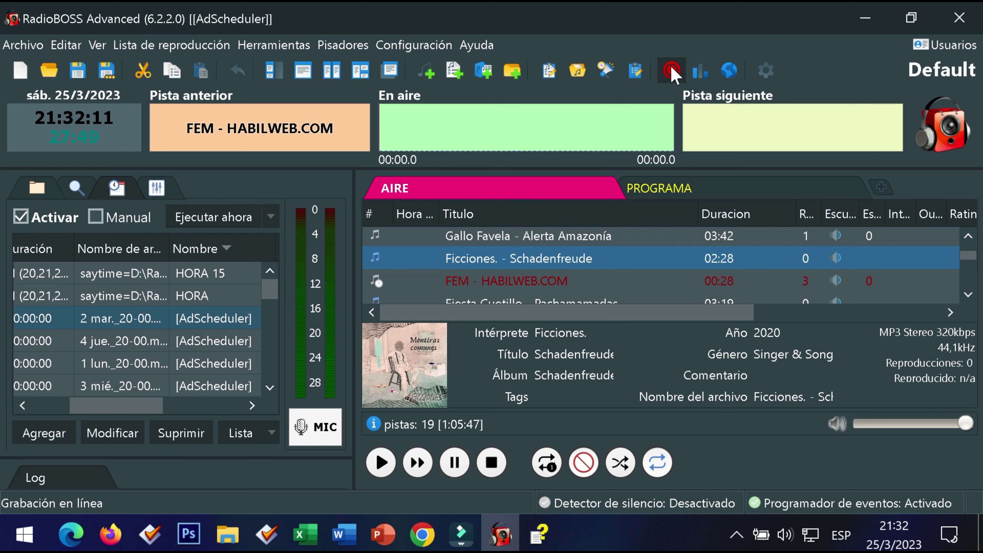
Open the online recording settings and choose Audio mix as the source for the saved broadcast.
click(672, 71)
click(671, 74)
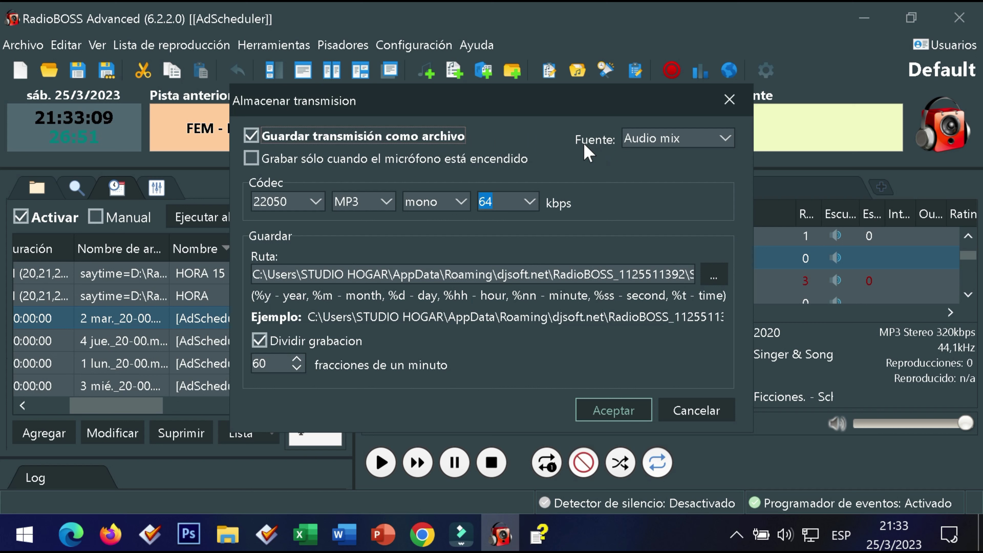
click(635, 143)
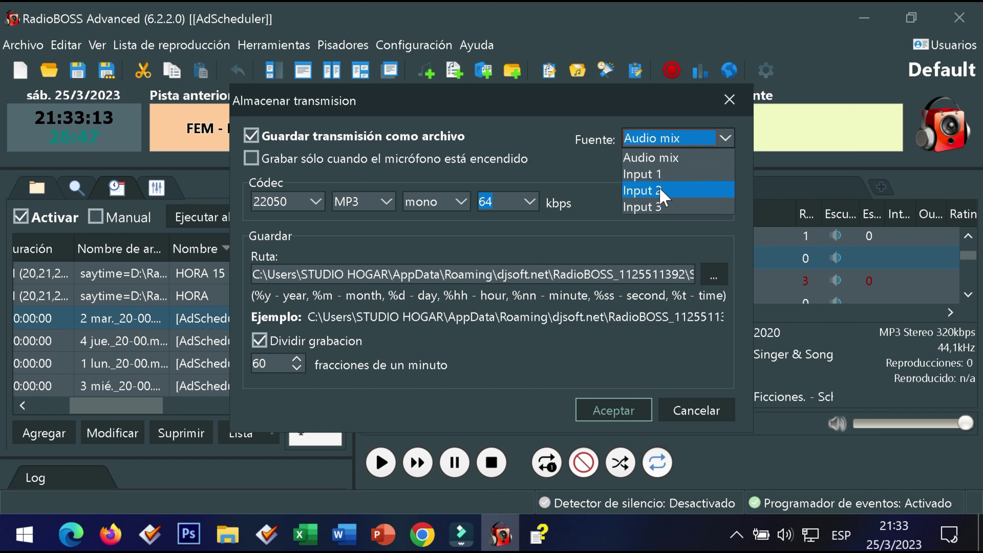
click(663, 161)
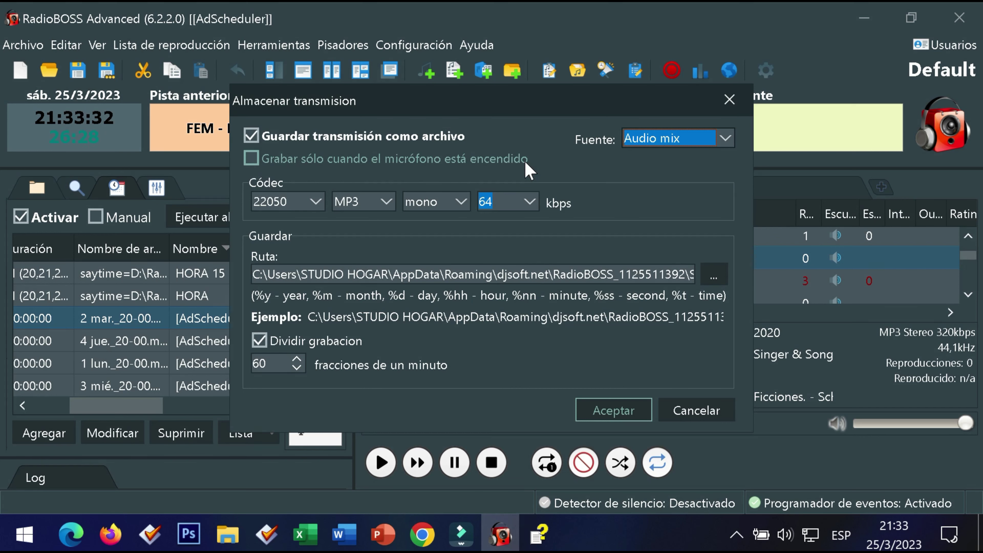
Set the recording codec to 44100 Hz, MP3, stereo at 128 kbps.
click(313, 203)
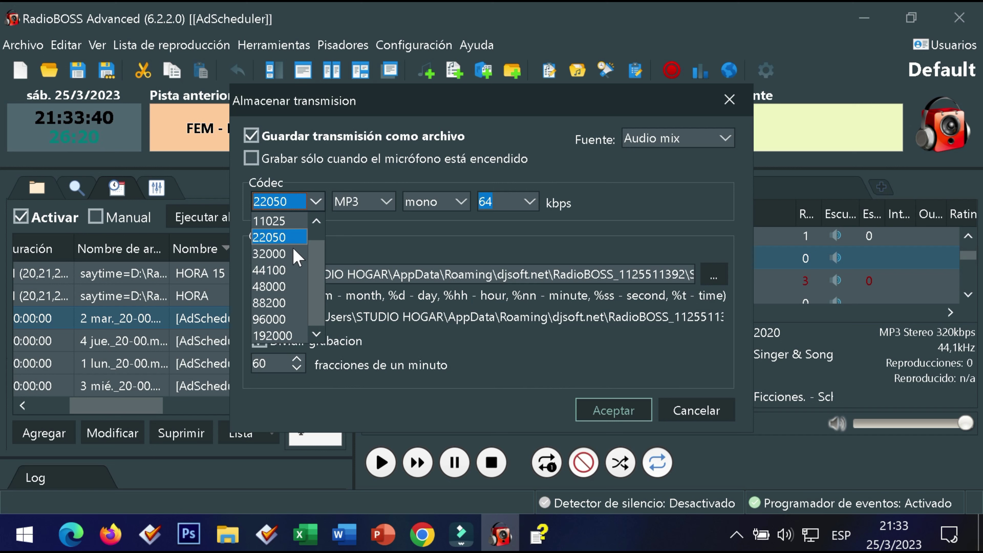
click(271, 270)
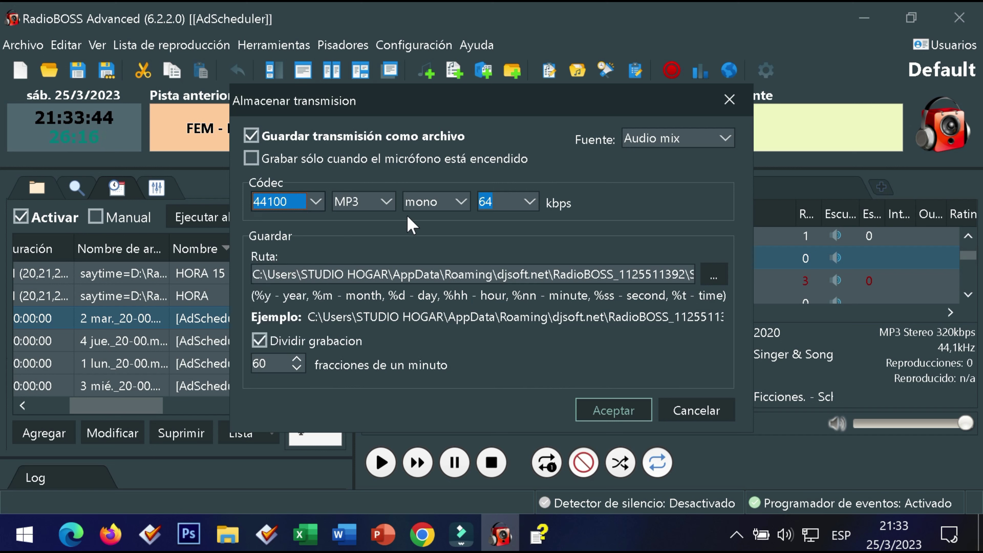
click(370, 204)
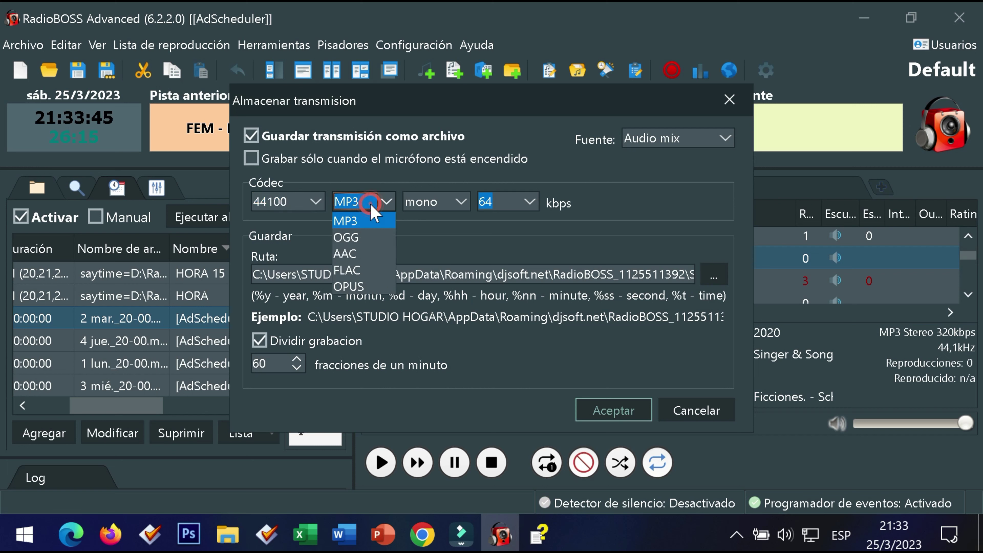
click(366, 221)
click(462, 202)
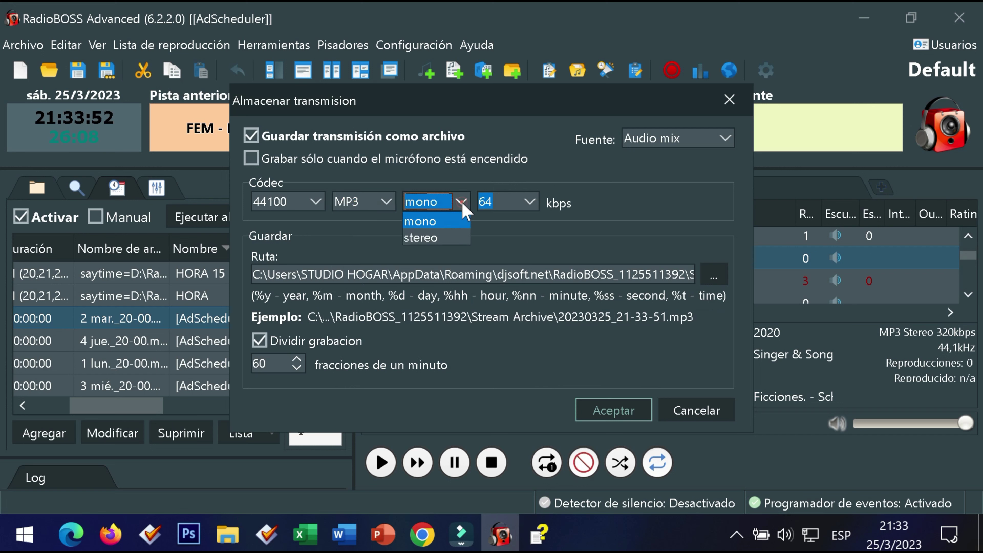
click(432, 241)
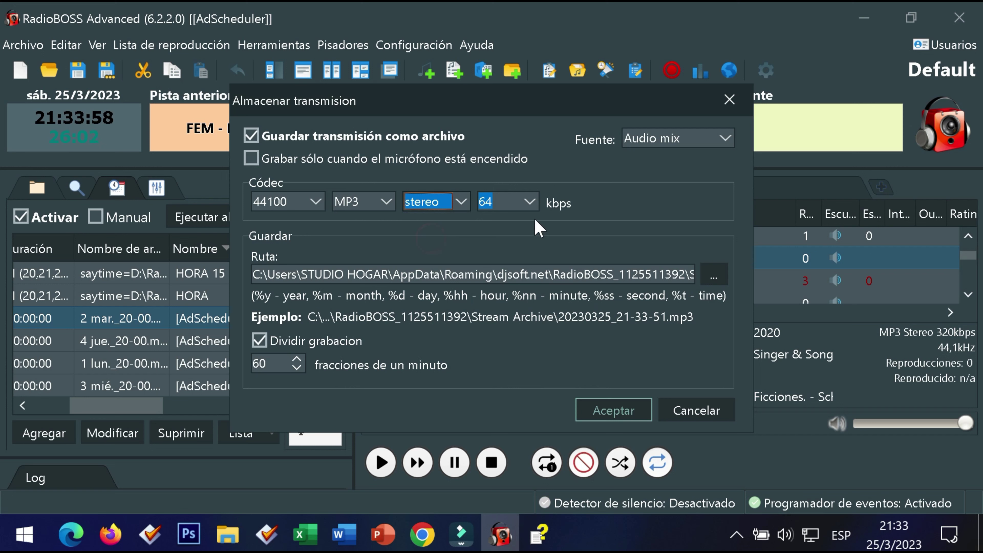
click(530, 201)
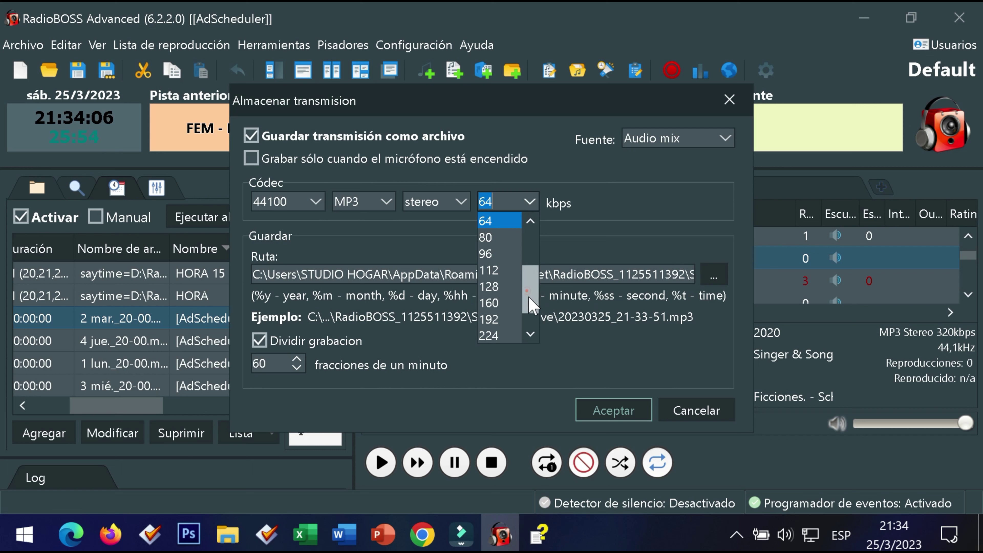
drag(530, 289, 530, 331)
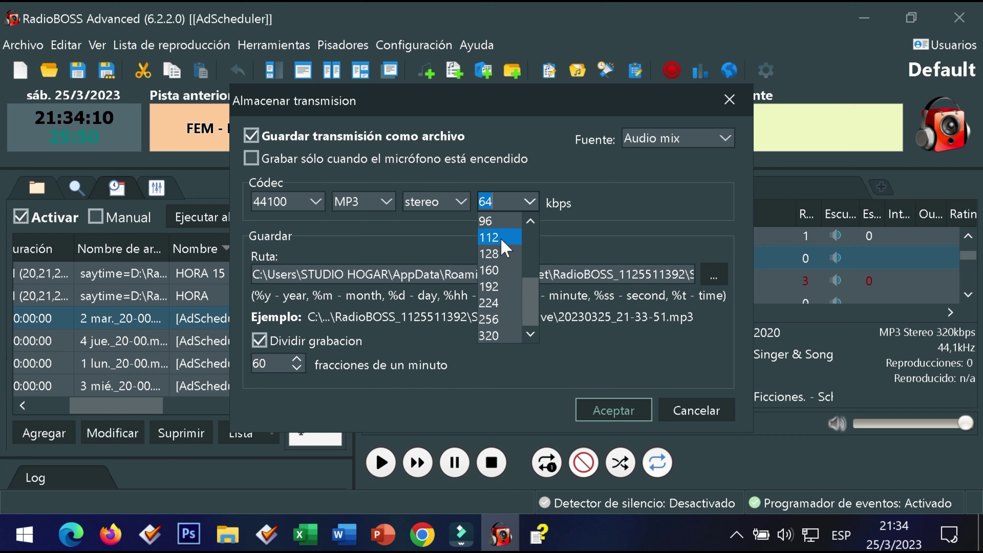
click(489, 254)
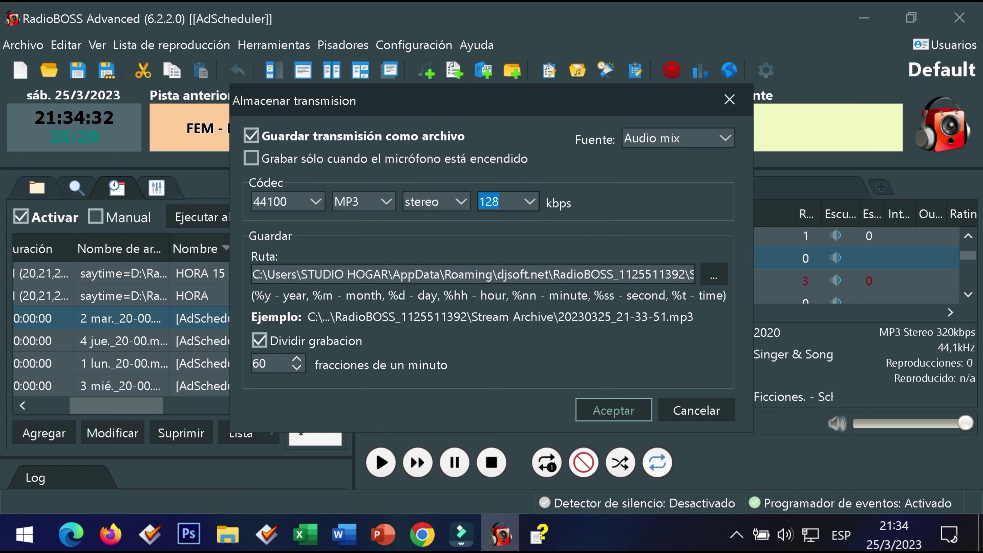
Inspect the date and time pattern in the recording's save path, and disable splitting of the recording (Dividir grabacion).
drag(551, 274, 709, 277)
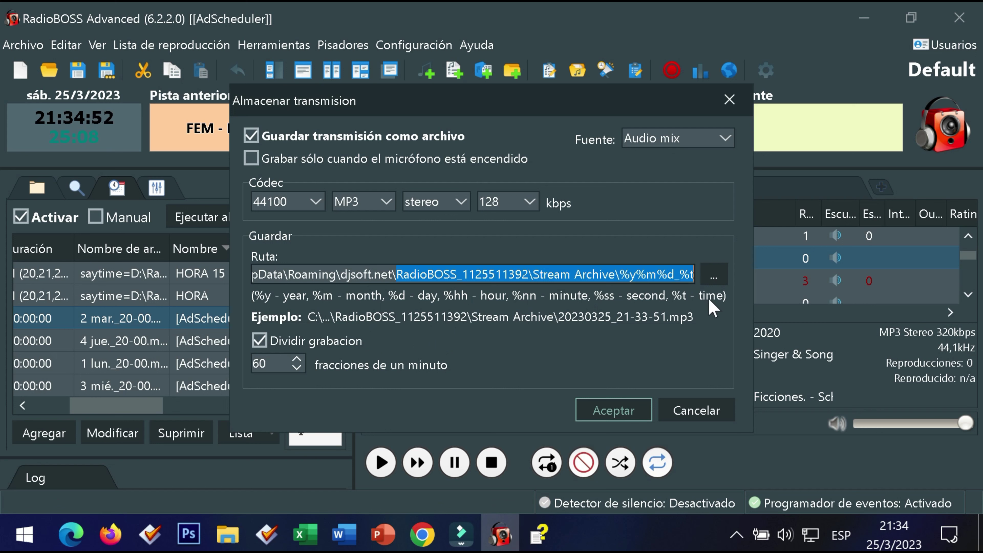
click(596, 275)
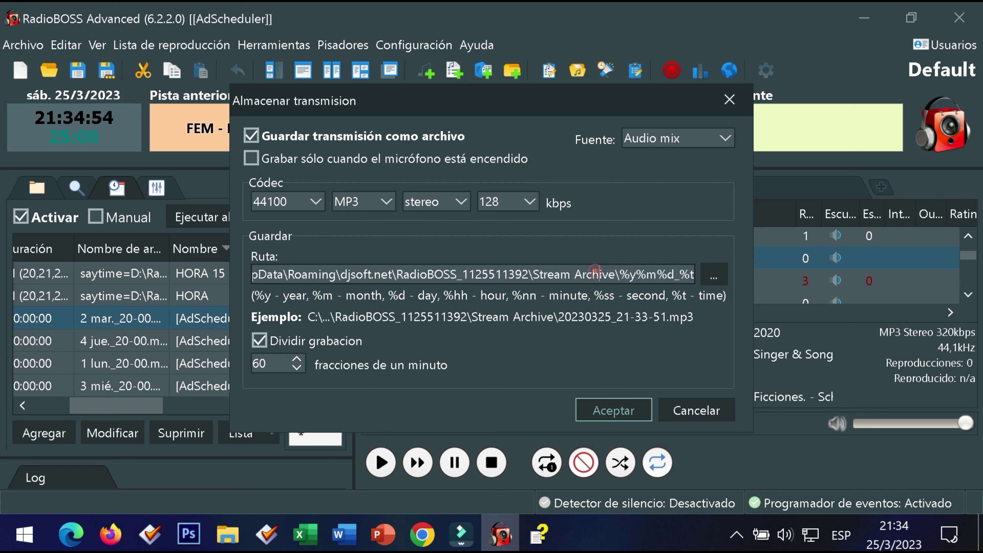
mouse_move(620, 275)
mouse_down()
mouse_move(693, 274)
mouse_move(619, 274)
mouse_up()
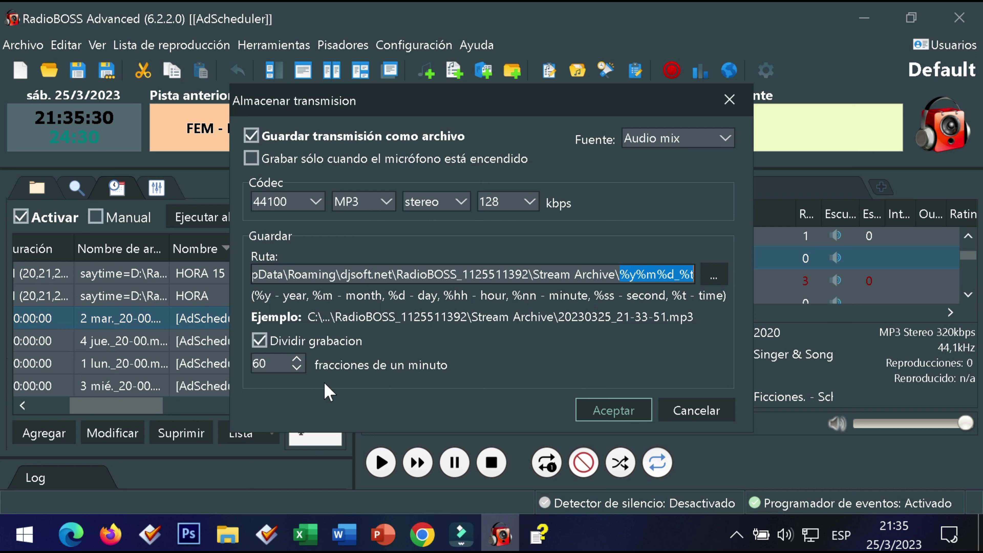
click(259, 341)
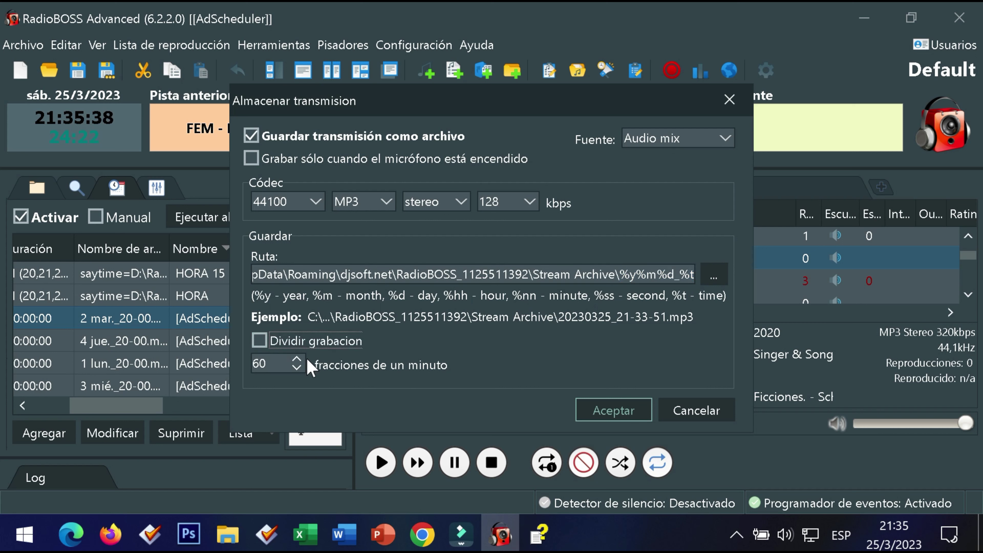
Accept the transmission storage settings to start recording the broadcast, and stop the recording.
click(637, 409)
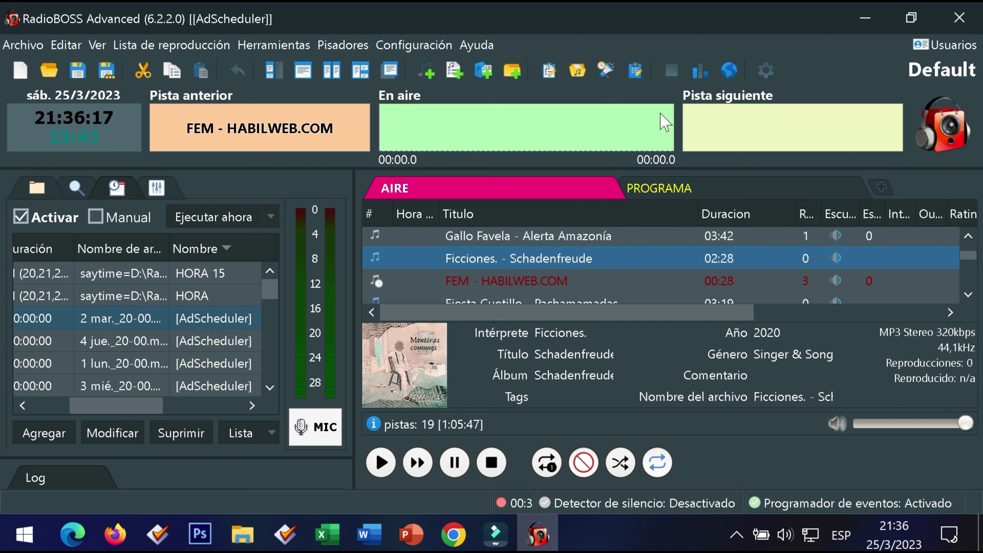
click(678, 76)
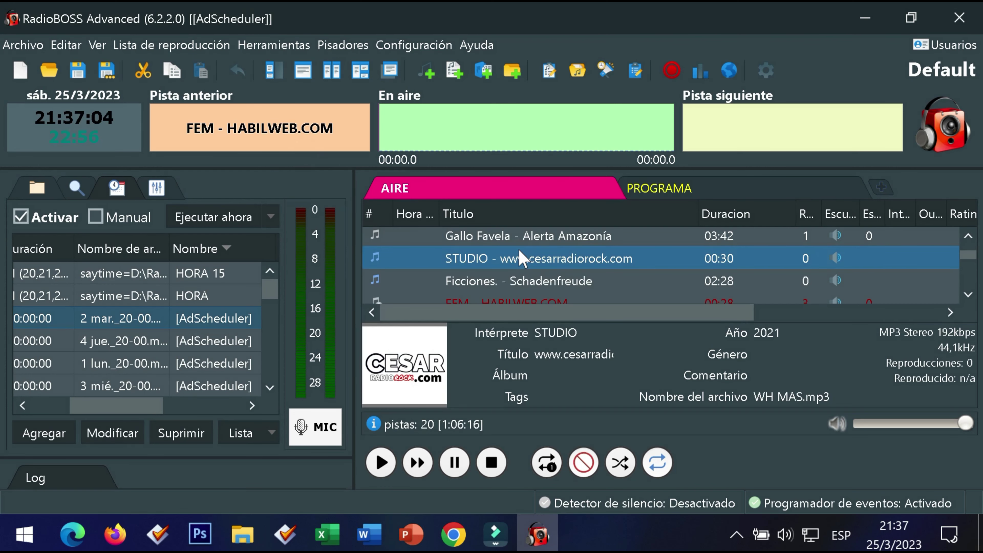
click(518, 286)
click(538, 238)
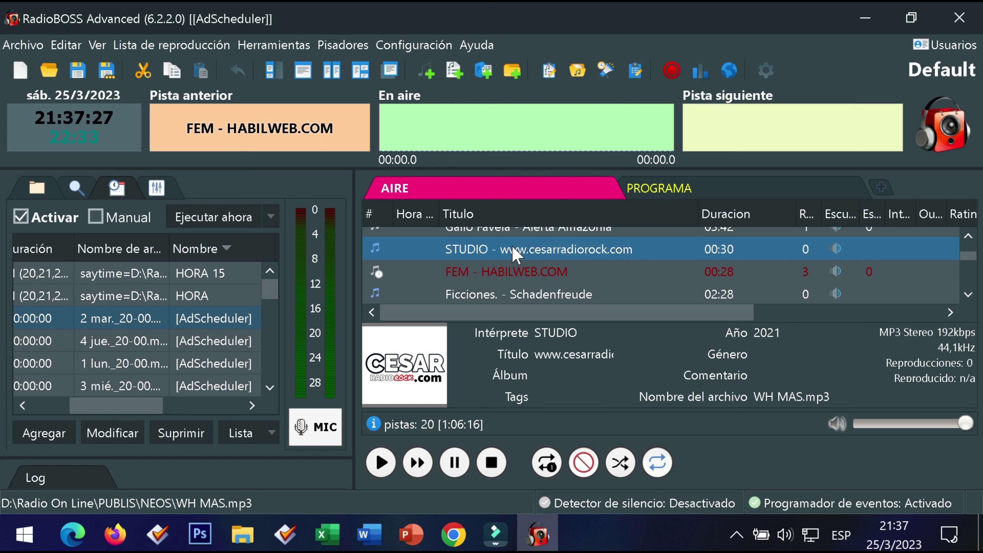
right_click(517, 254)
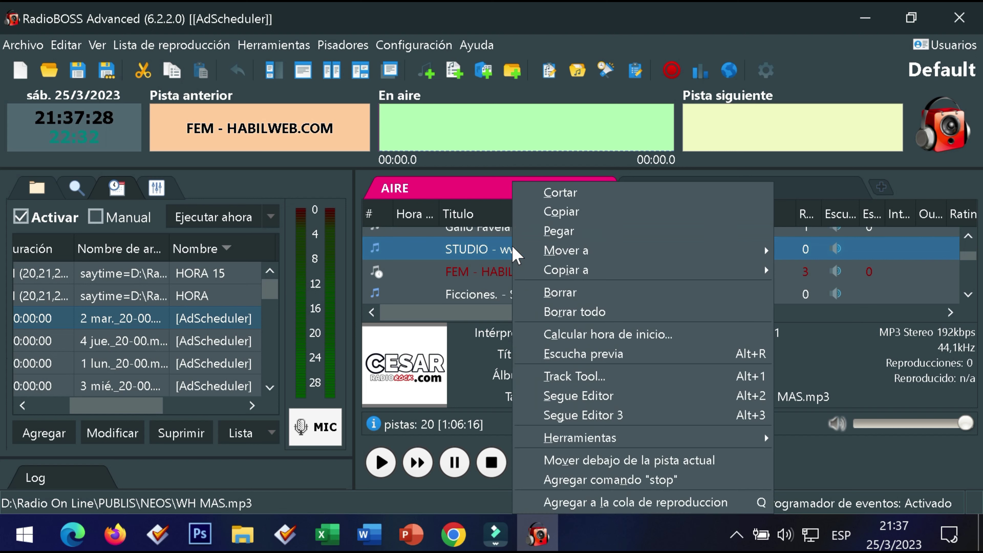
click(531, 379)
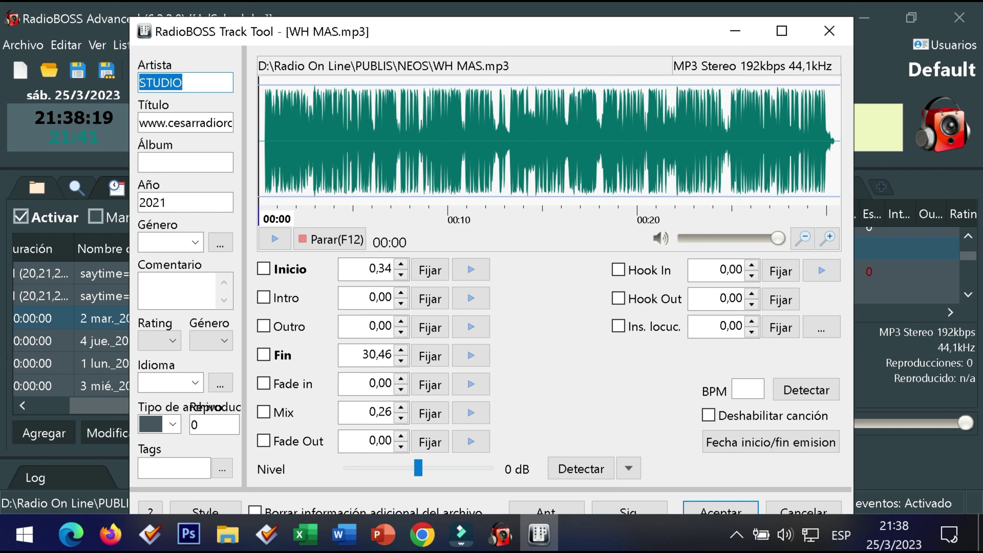
click(195, 81)
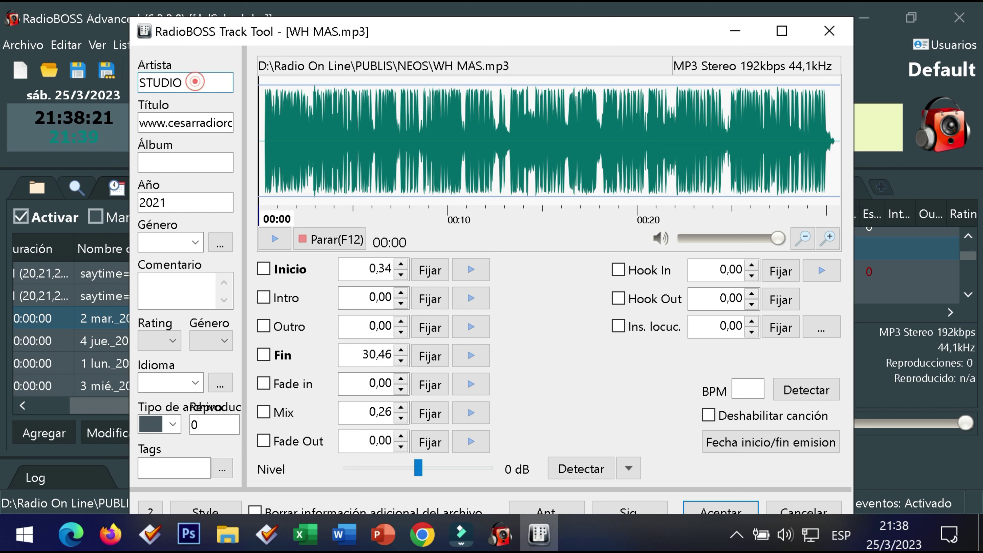
double_click(195, 81)
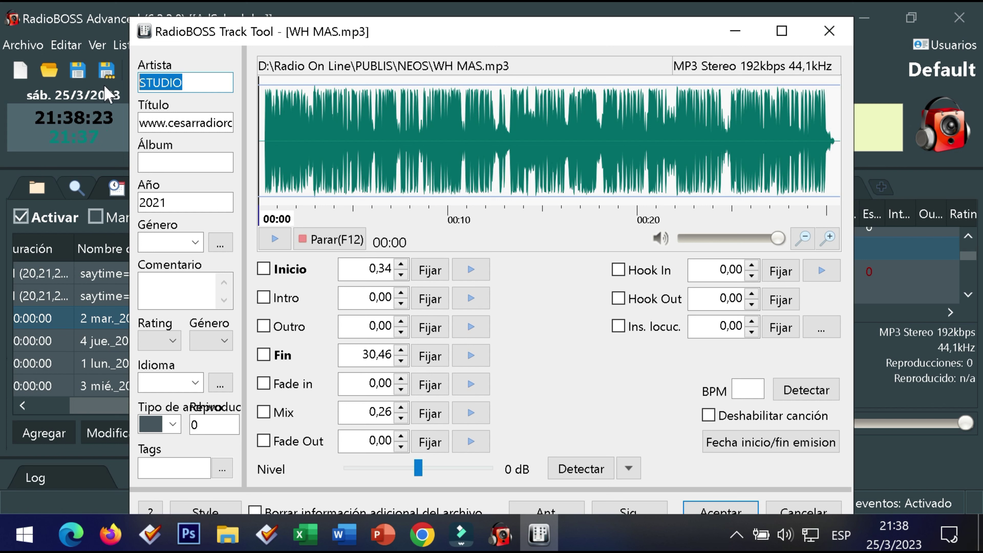
text(cESA)
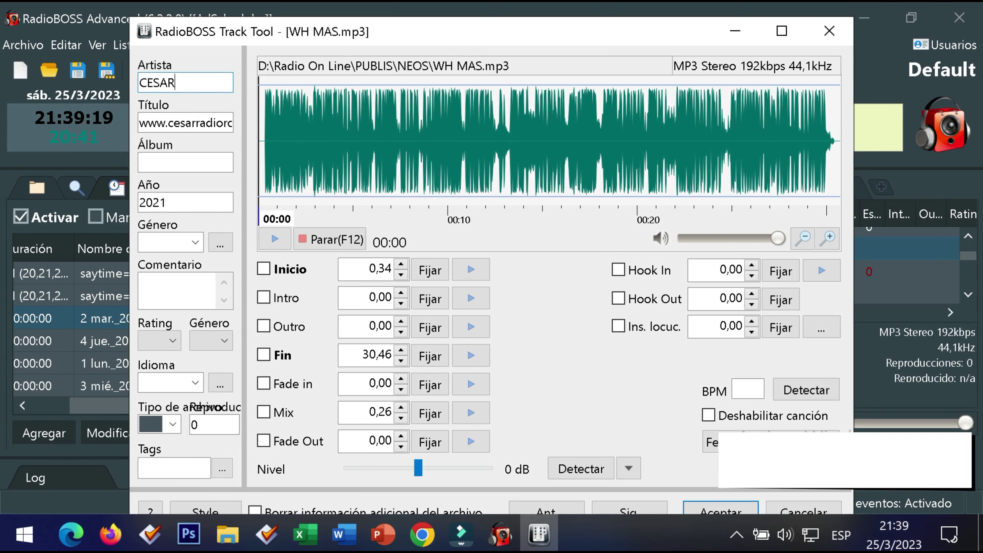
Set the track's title to WEB HOSTING and its year to 2023.
double_click(188, 115)
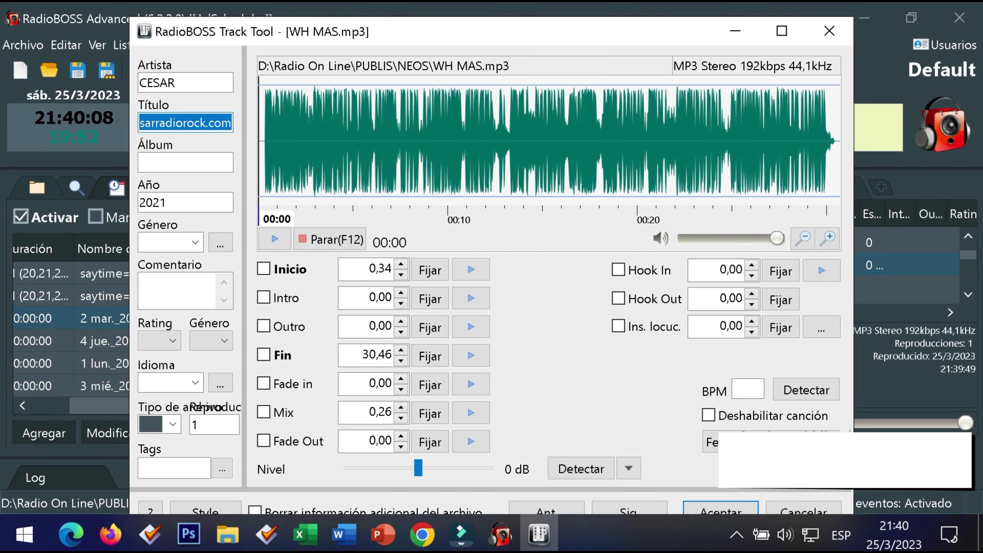
text(WE)
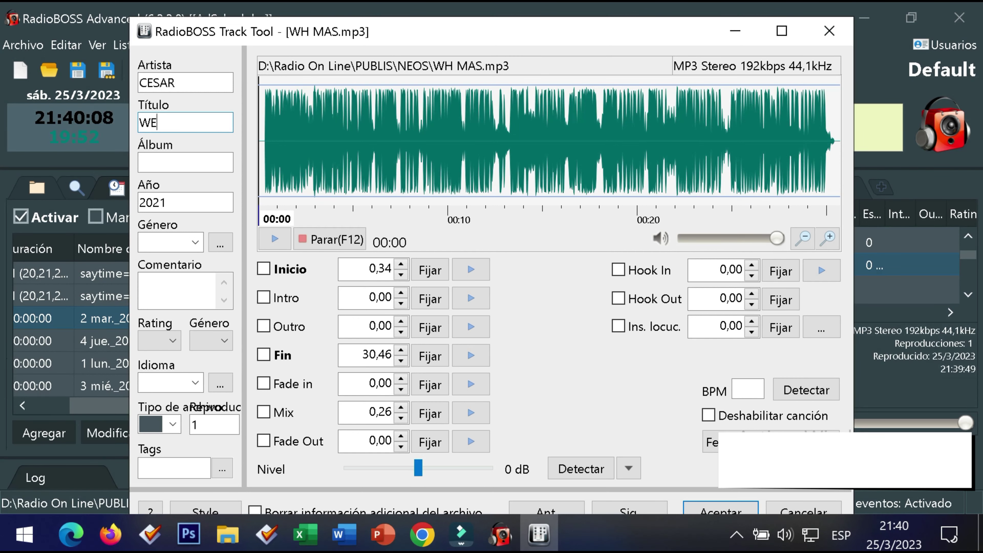
text(B HOSTING)
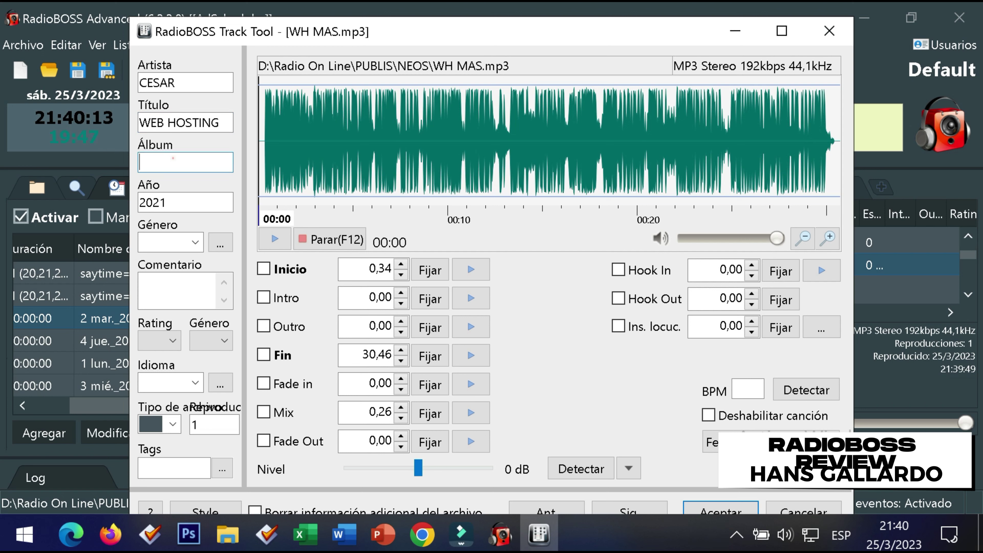
click(173, 158)
key(Tab)
drag(175, 203, 165, 203)
text(3)
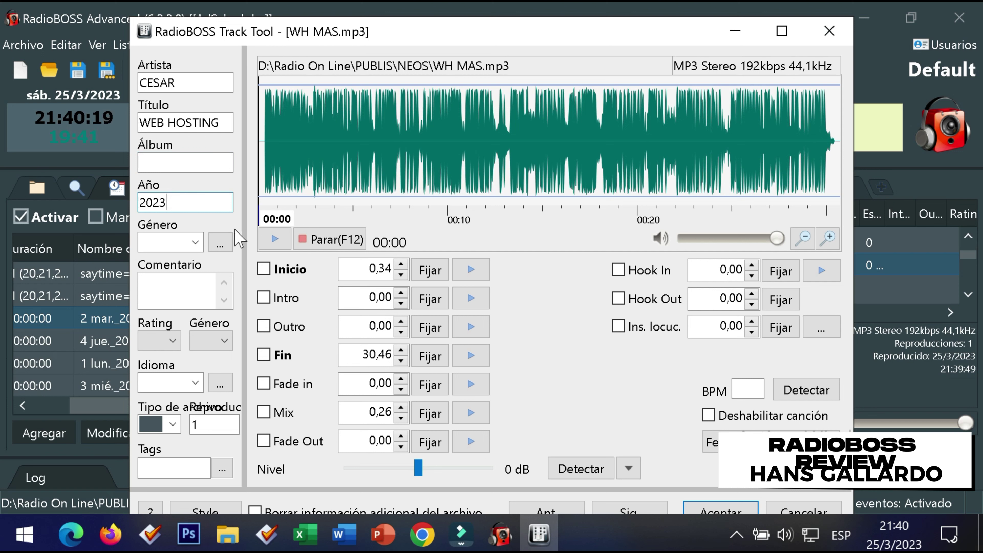
Enter COMM as the track's music genre and check the editable genre list.
click(195, 242)
click(196, 242)
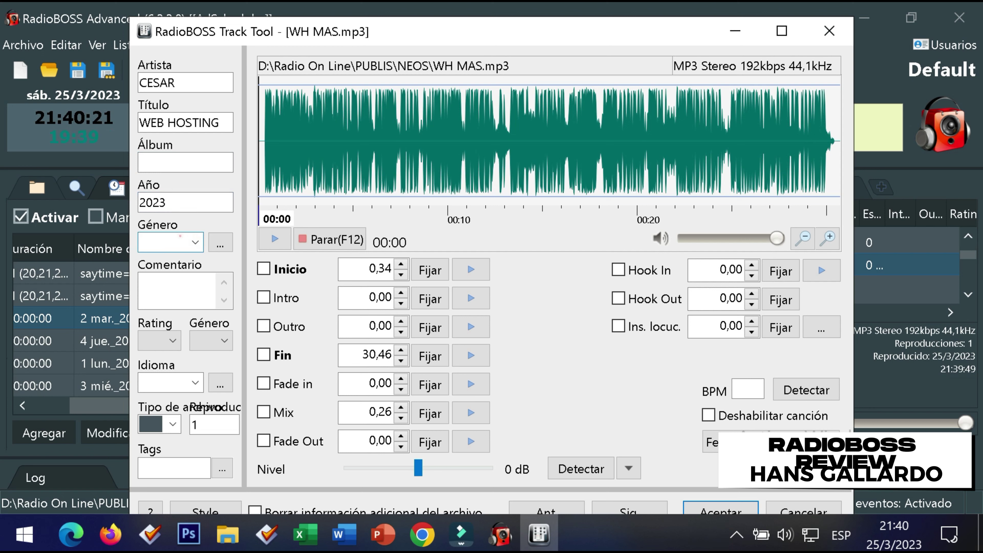
click(182, 238)
click(219, 241)
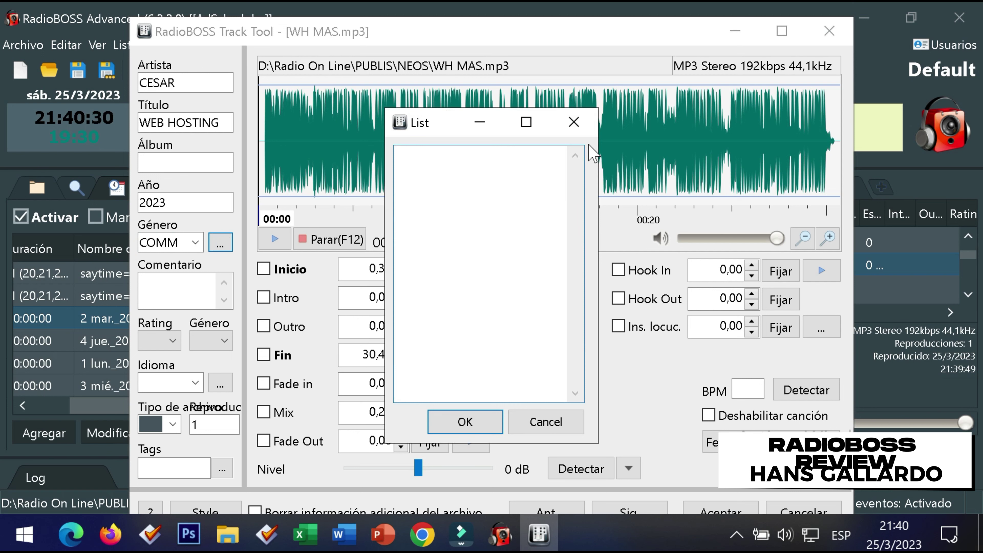
click(465, 422)
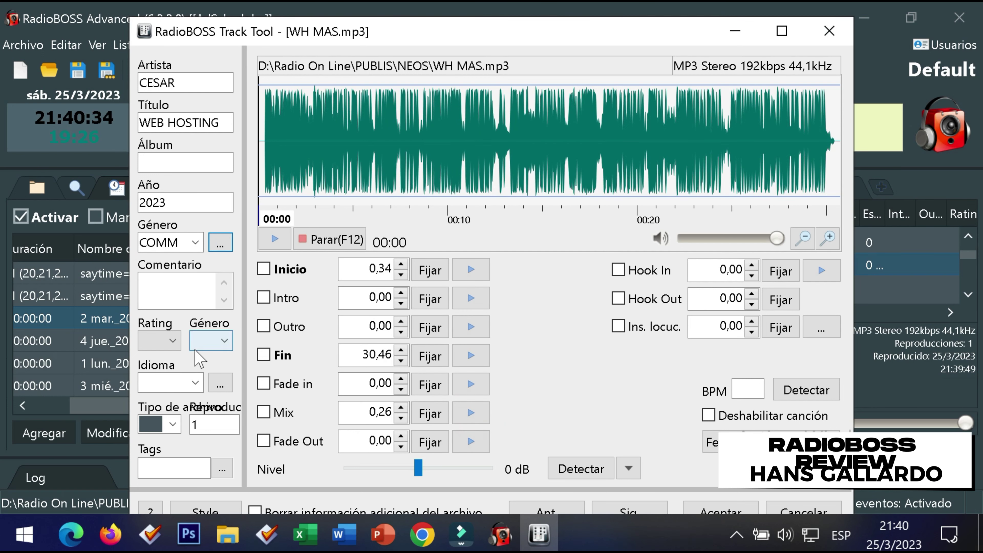
Look through the rating values without assigning one, and set the performer's gender (Género) to Hombre.
click(173, 340)
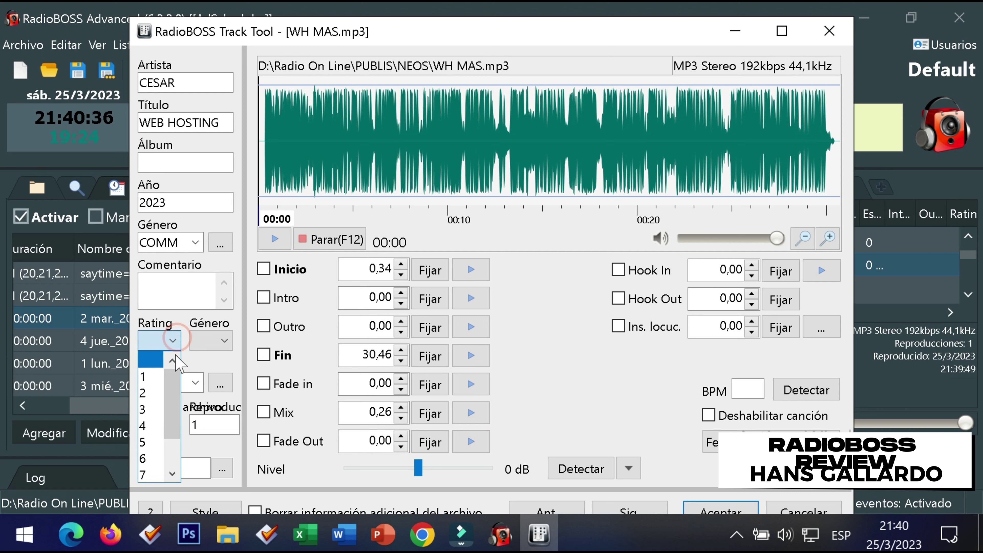
drag(172, 383, 173, 363)
click(184, 323)
click(226, 343)
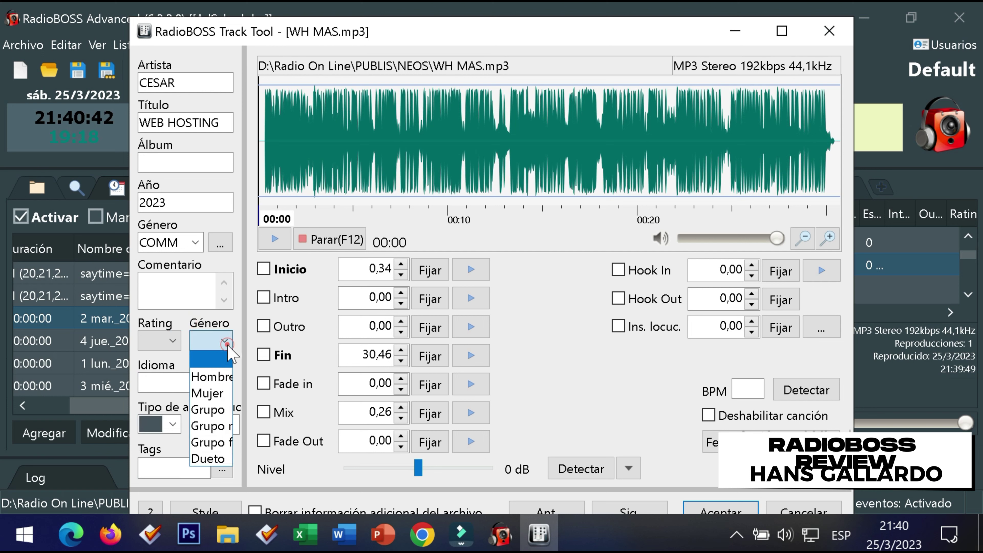
click(231, 379)
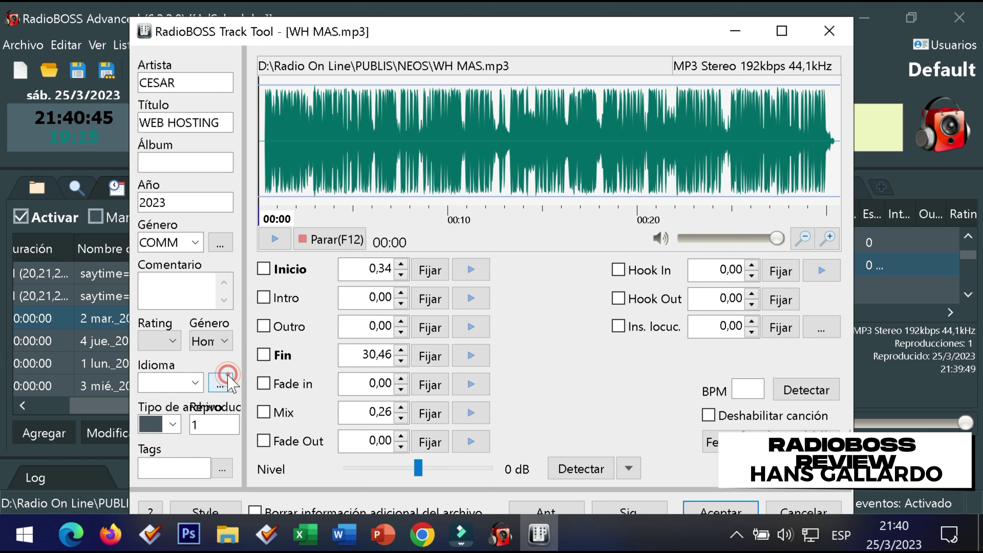
click(195, 384)
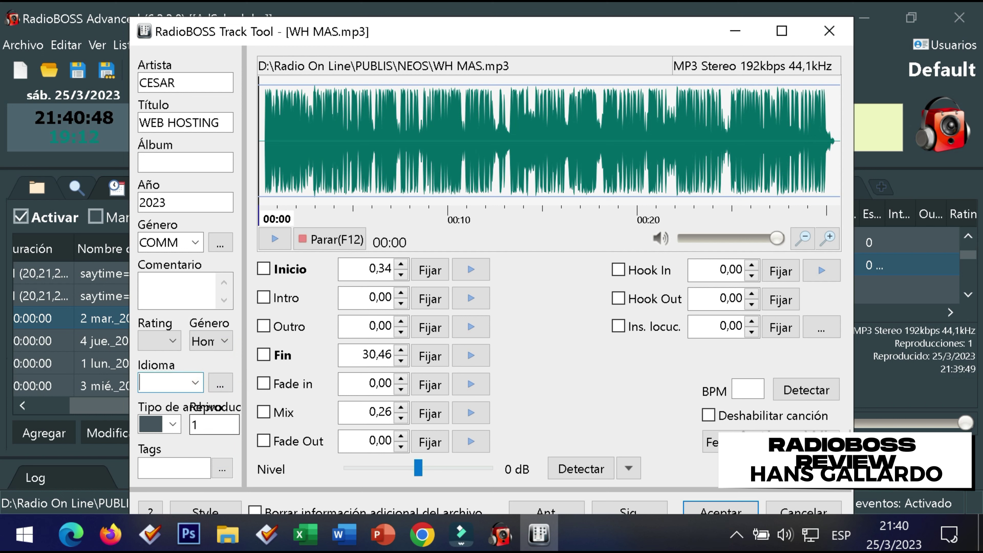
Set the file type (Tipo de archivo) of WH MAS.mp3 to Commercial.
click(171, 425)
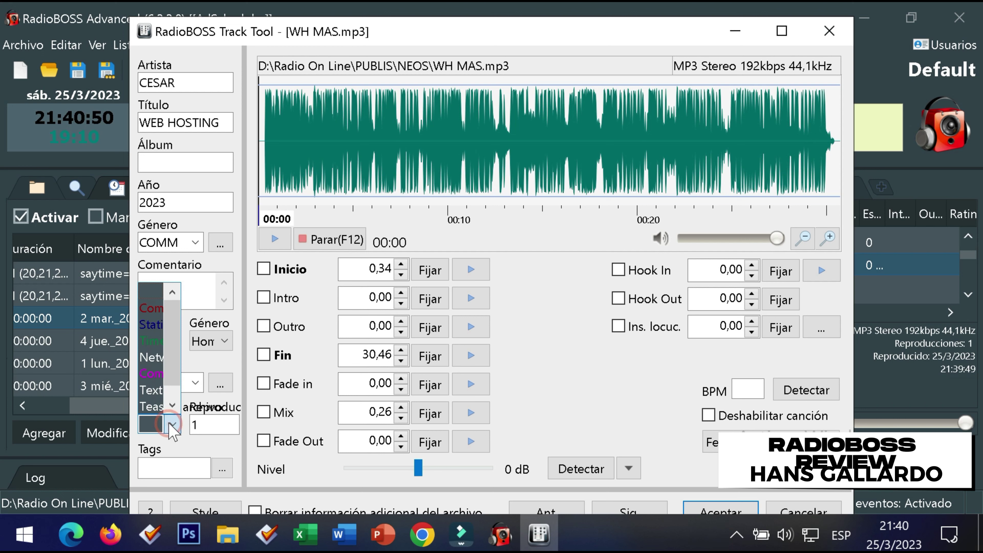
click(152, 309)
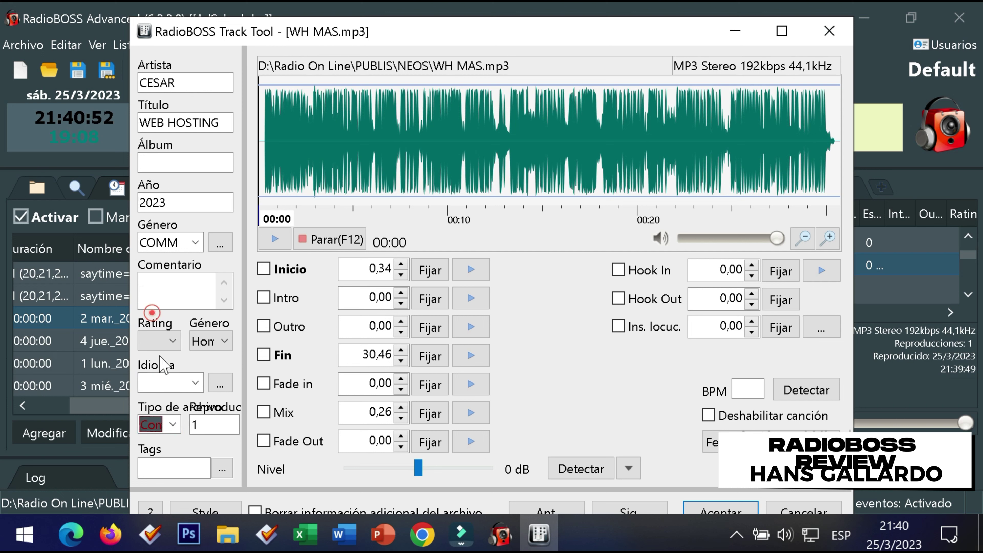
key(Tab)
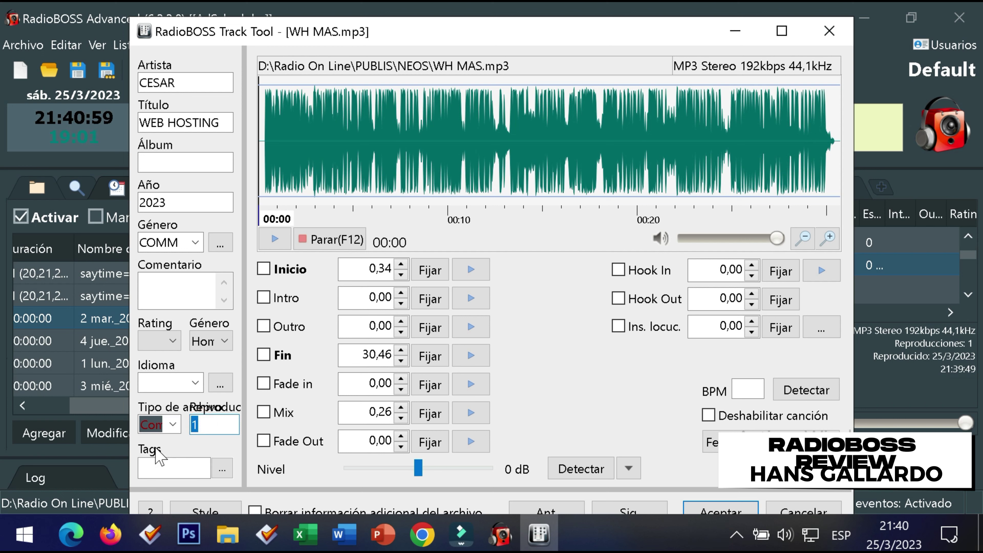
Create a tag named COMM and assign it to the track.
click(221, 469)
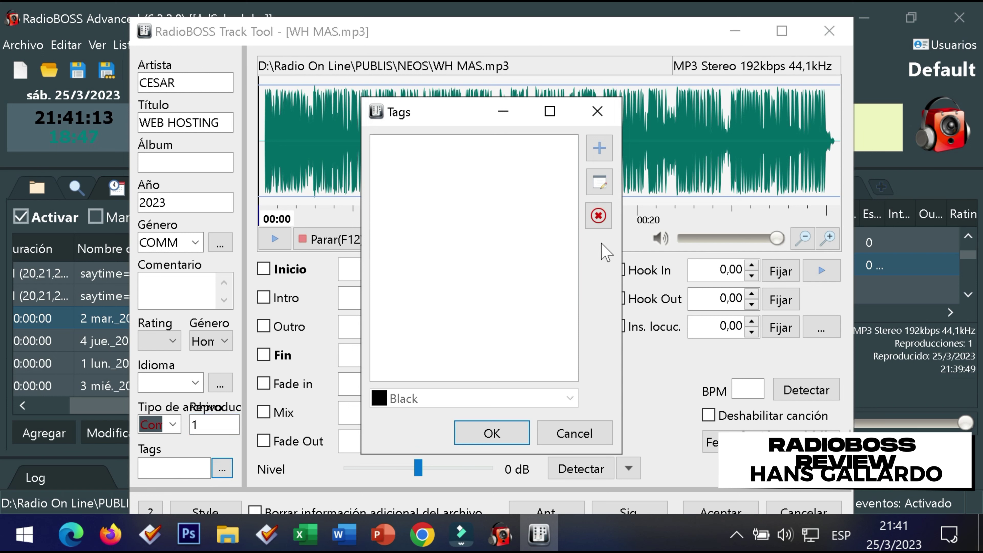
click(599, 148)
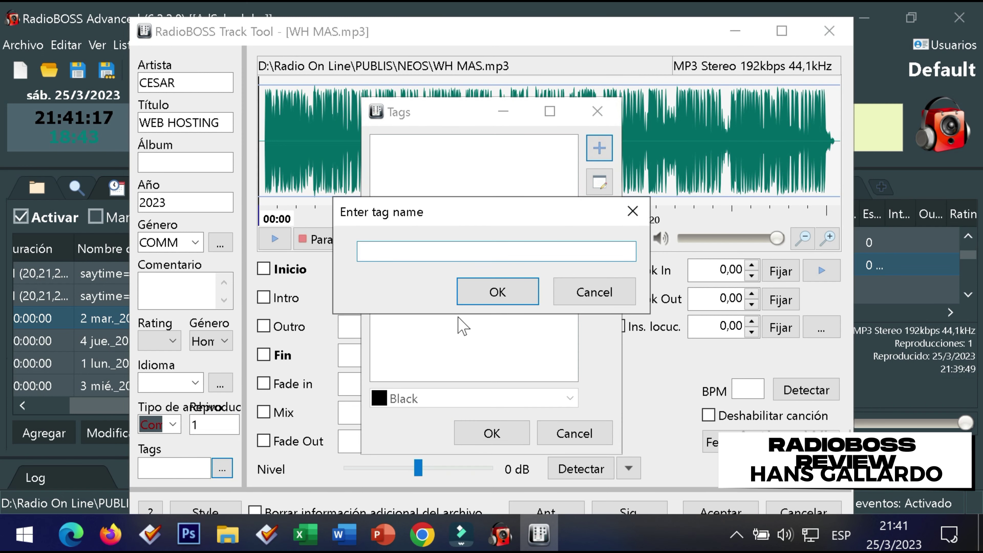
text(CO)
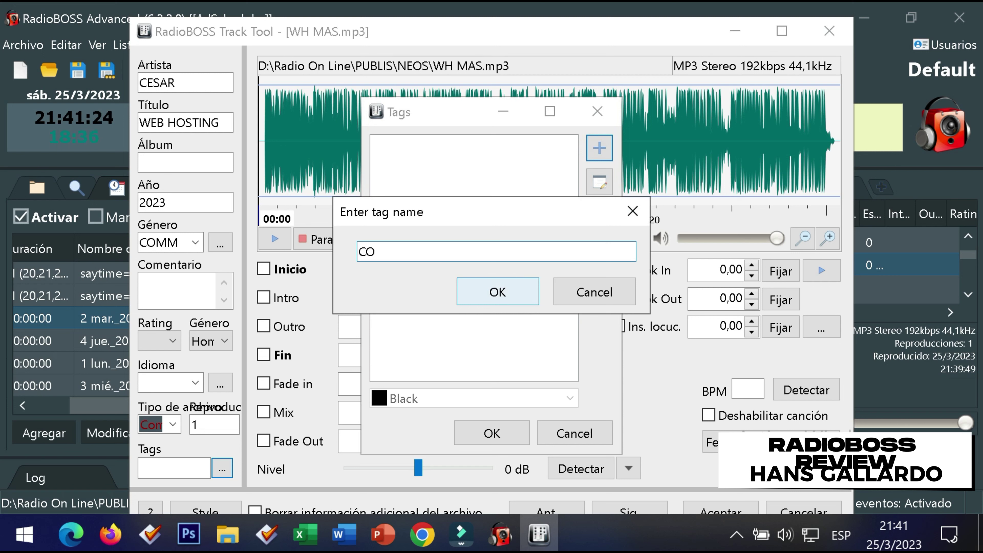
text(MM)
click(473, 298)
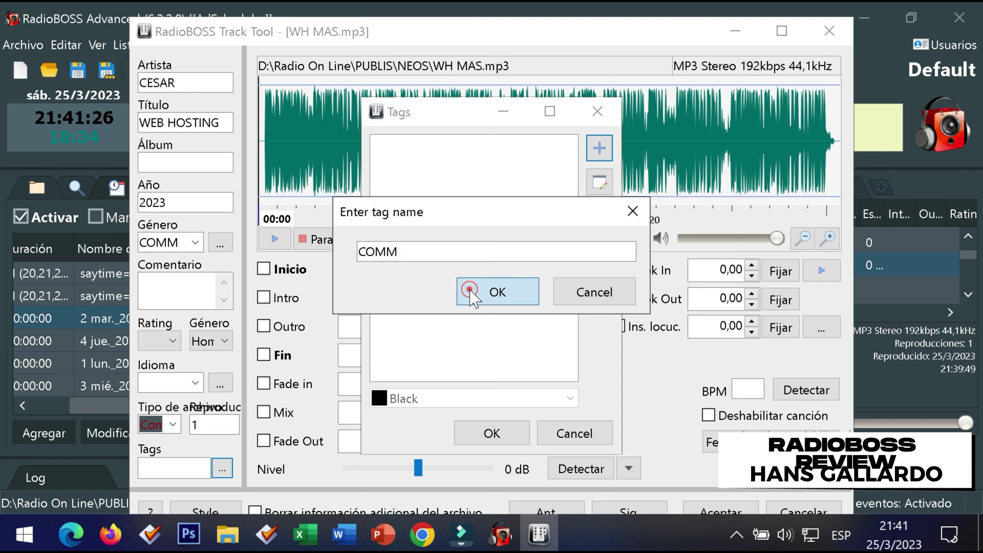
click(380, 144)
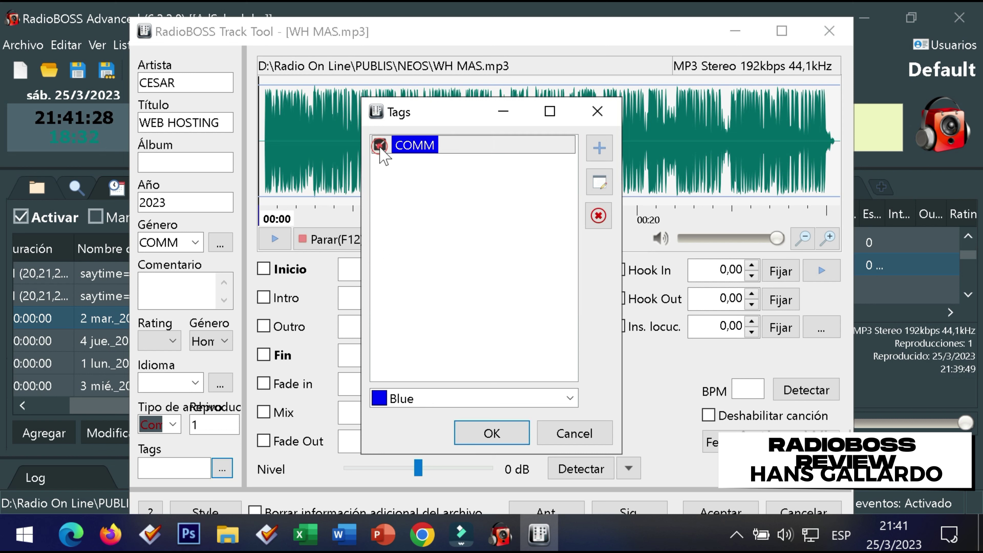
Set the COMM tag's colour to Red and save the edited track information.
click(403, 400)
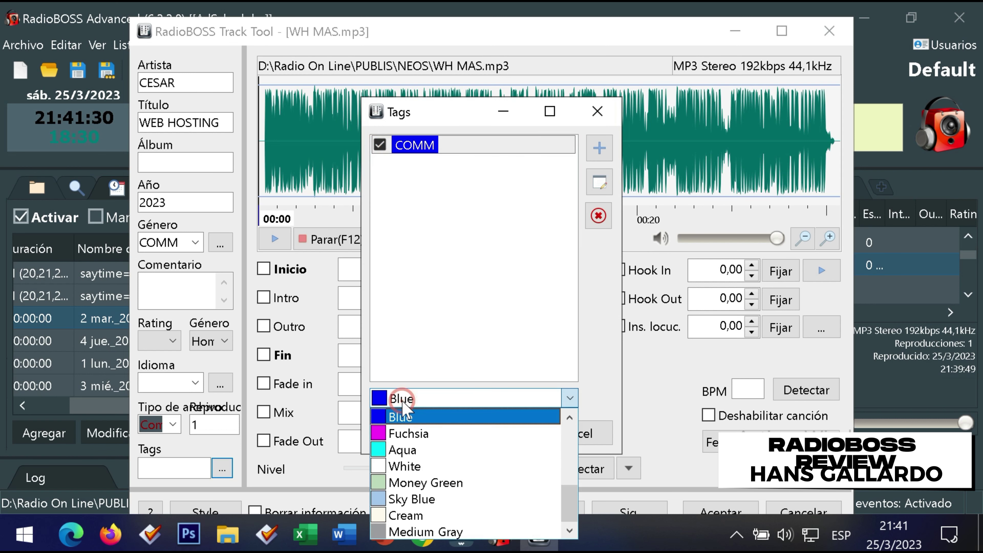
click(457, 453)
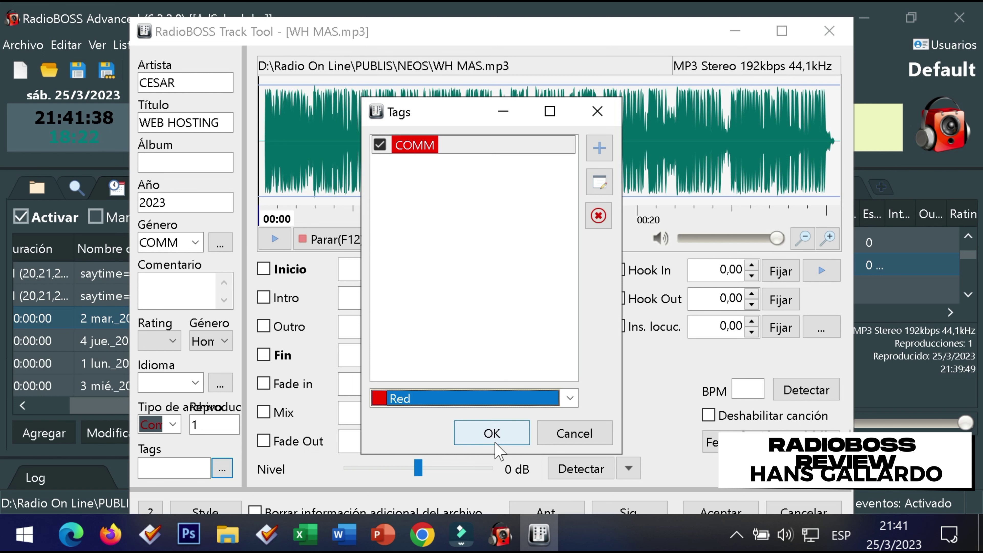
click(492, 434)
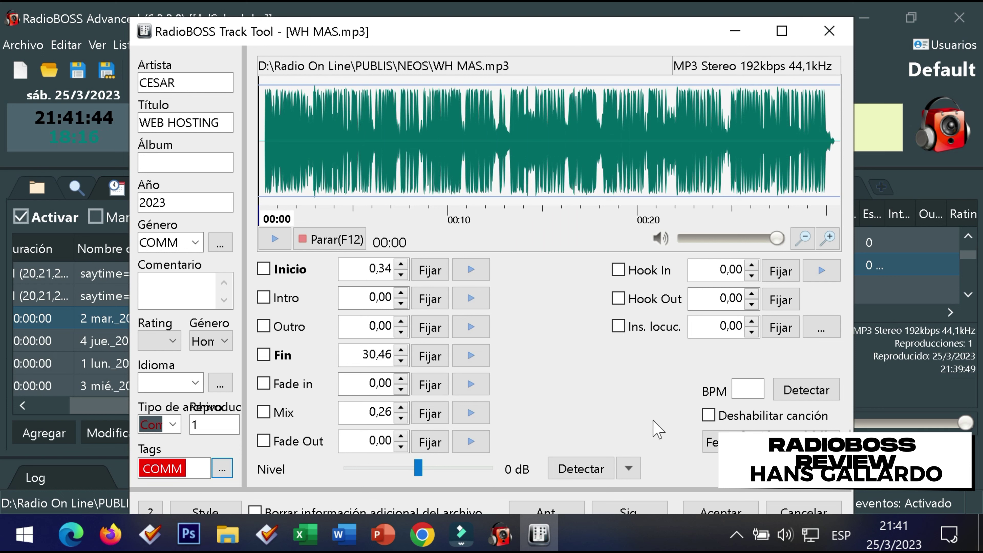
click(705, 516)
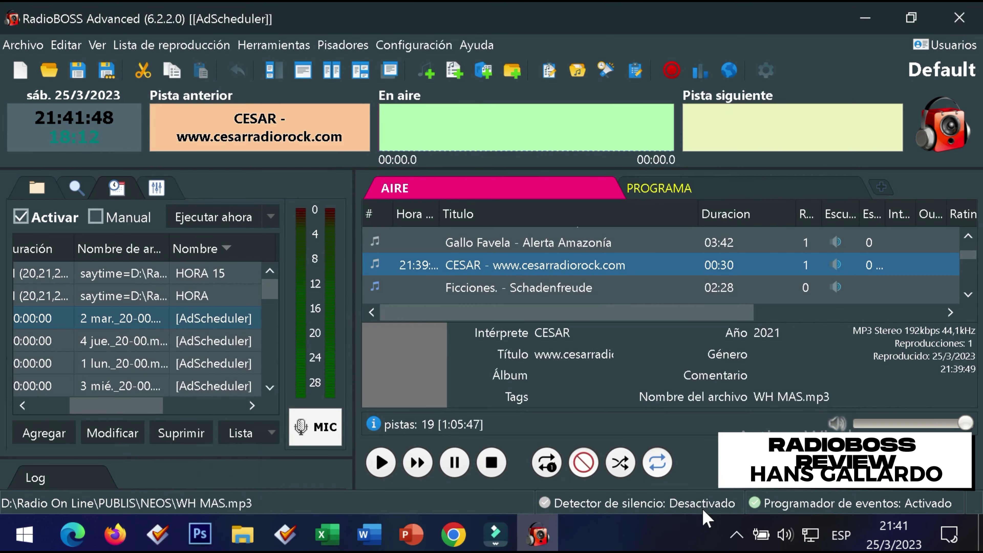